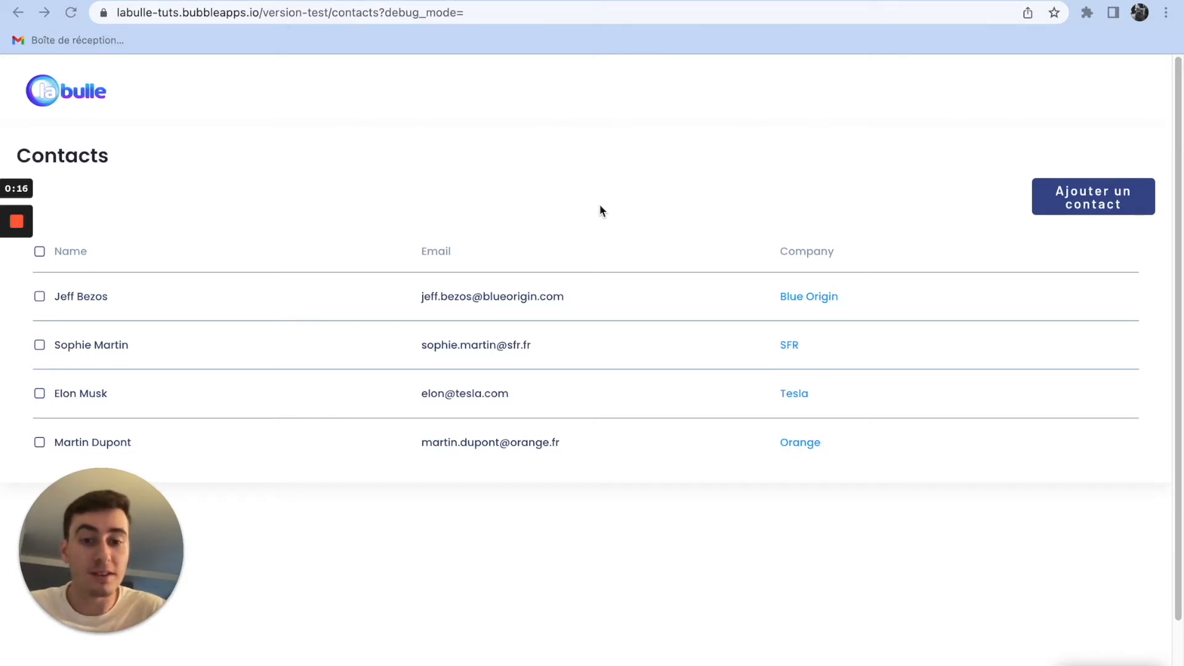
click(39, 252)
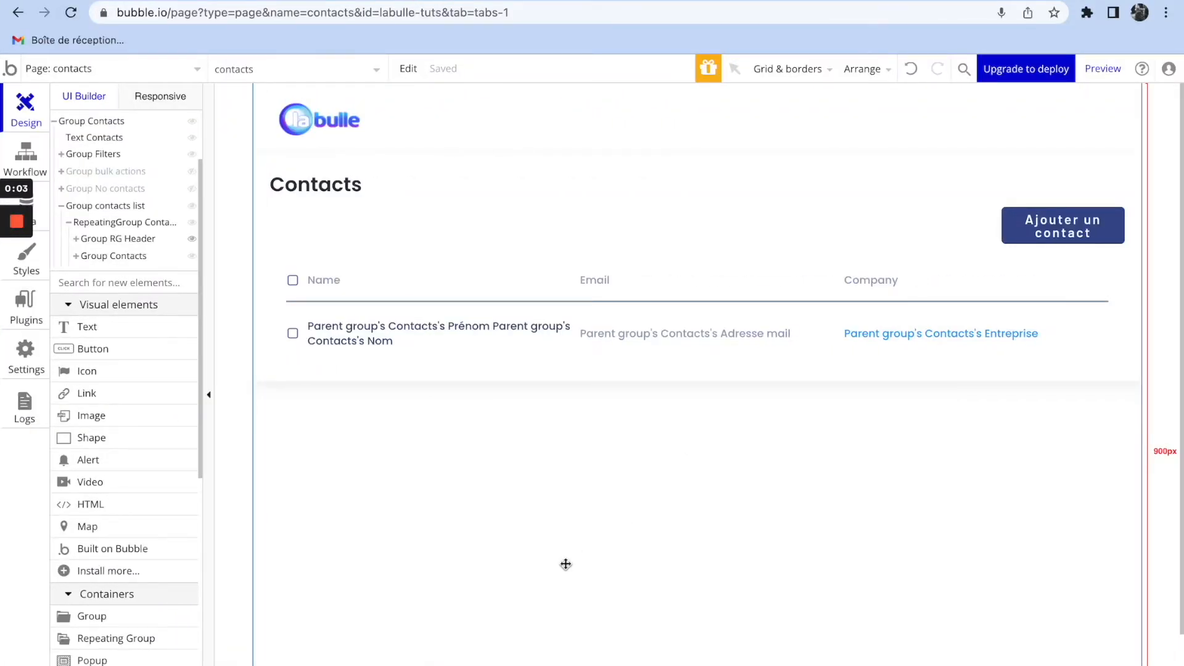
click(293, 280)
click(526, 456)
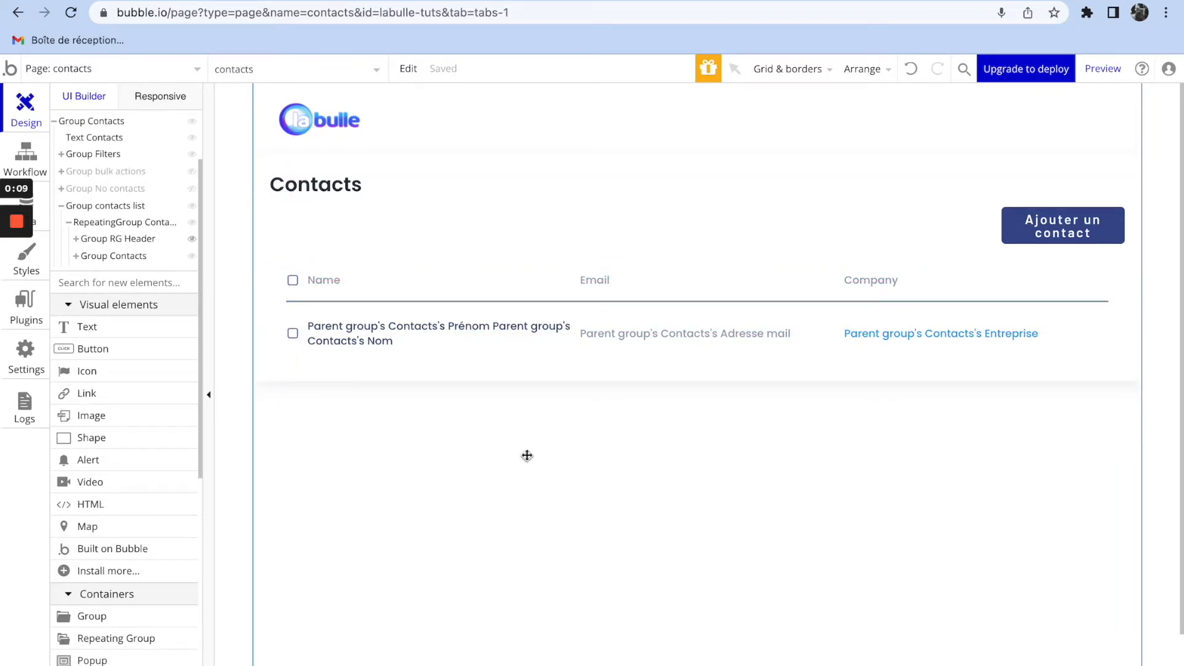
- Switch to the running contacts page, look at the new-contact form, close it and return to the editor
click(304, 1)
click(399, 87)
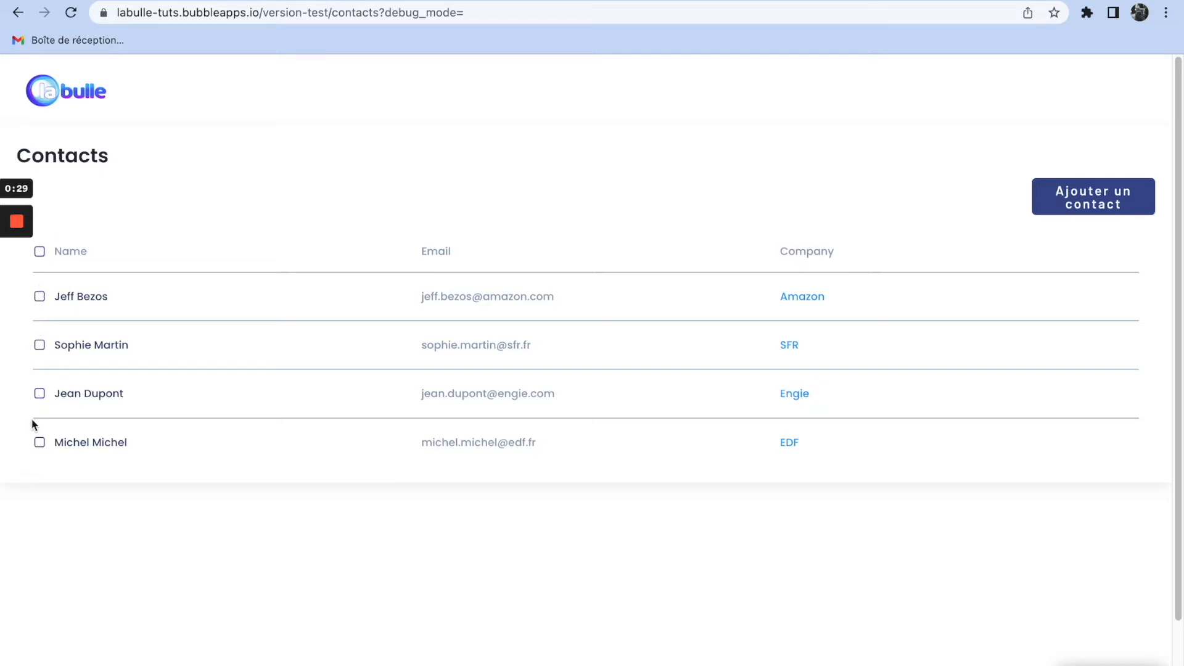
click(1088, 205)
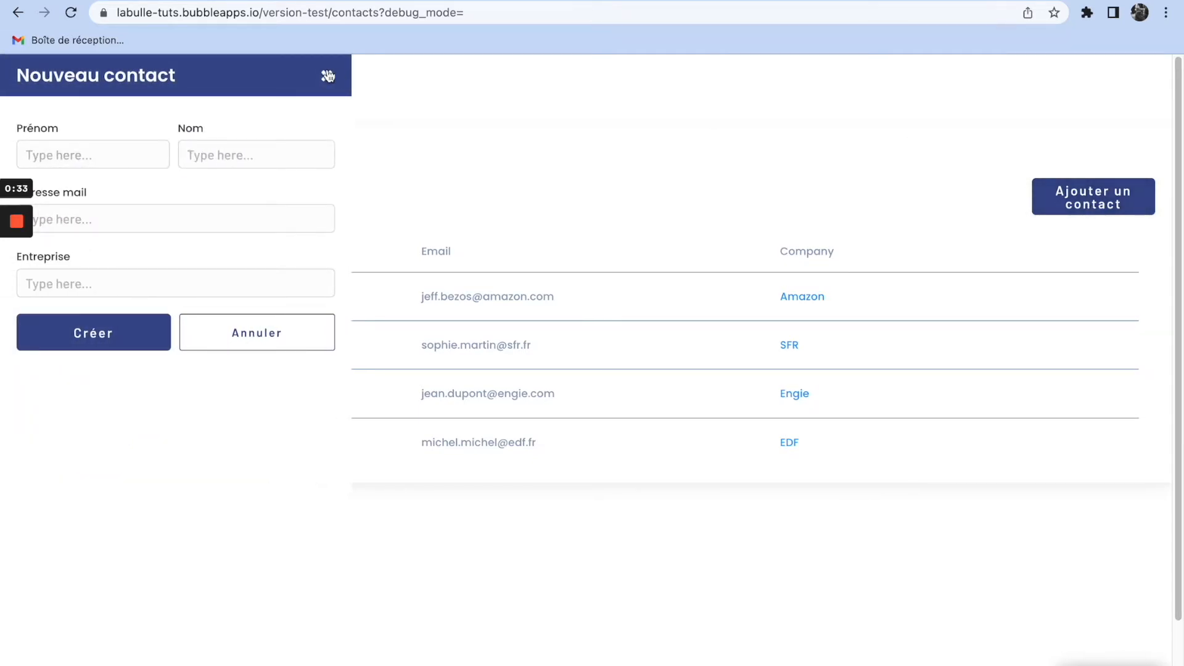
click(328, 75)
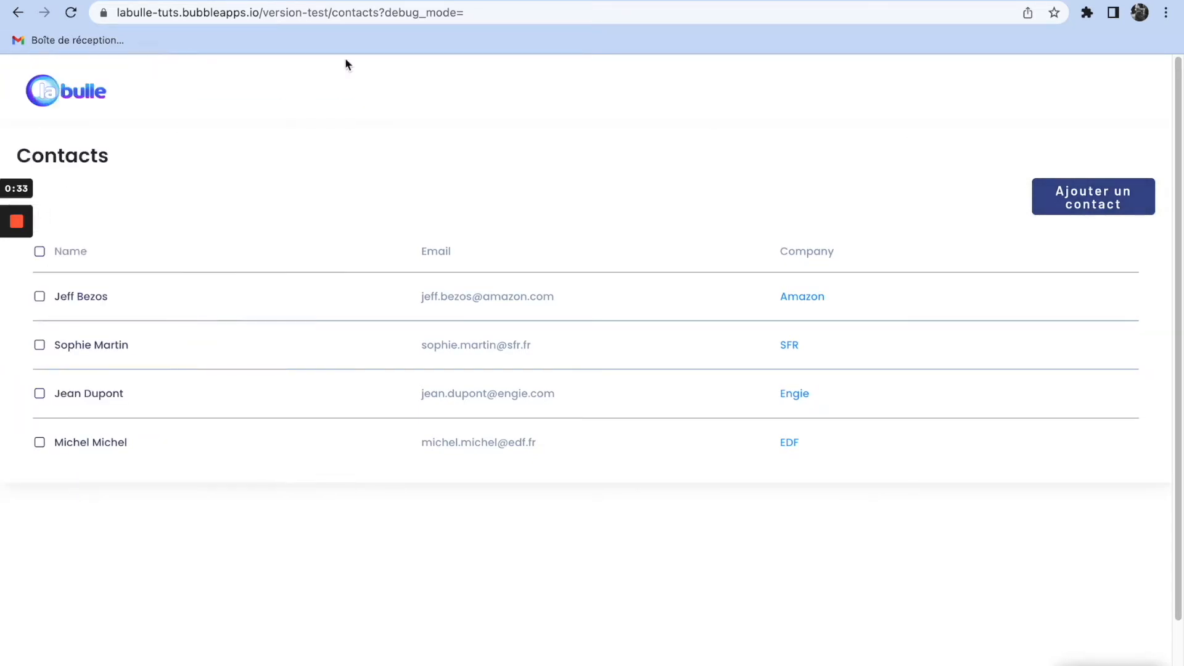
click(104, 2)
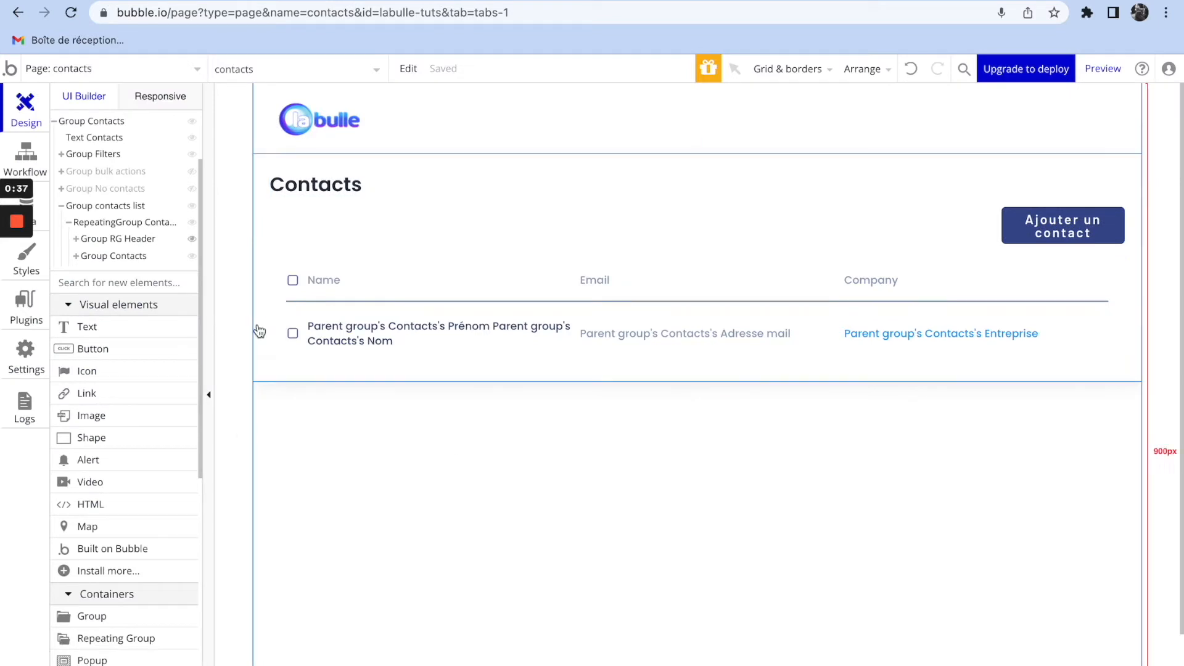
- Inspect the properties of the square icon in the contact row and look through the available input form elements
click(292, 338)
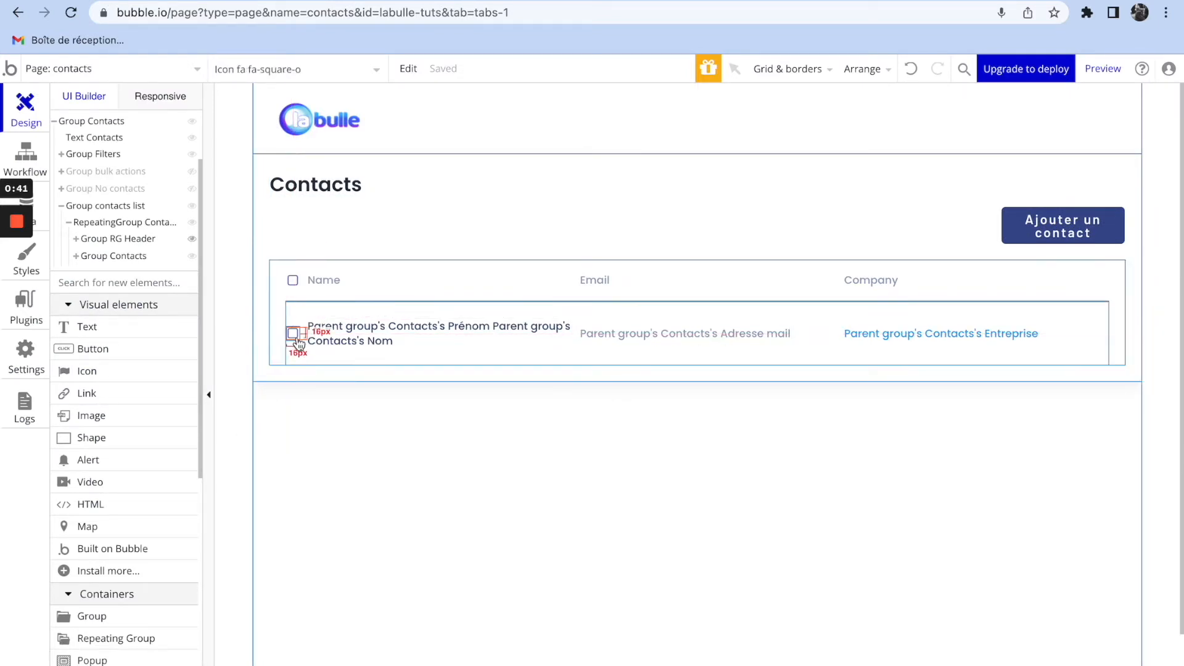
double_click(295, 336)
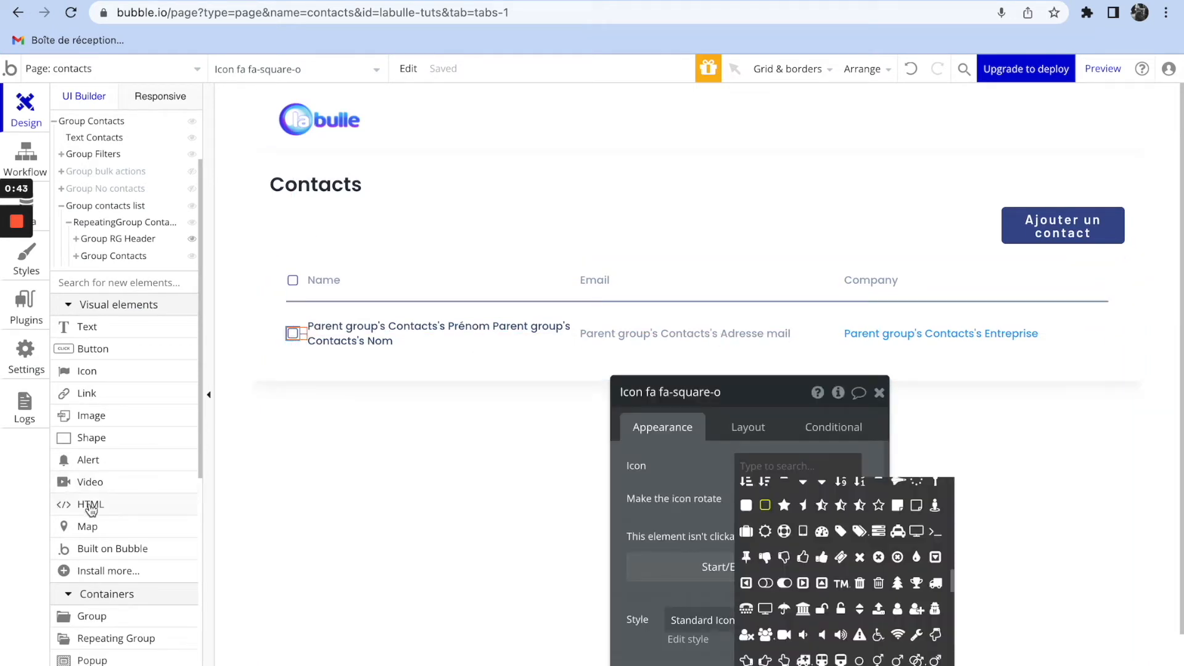
drag(611, 411, 589, 119)
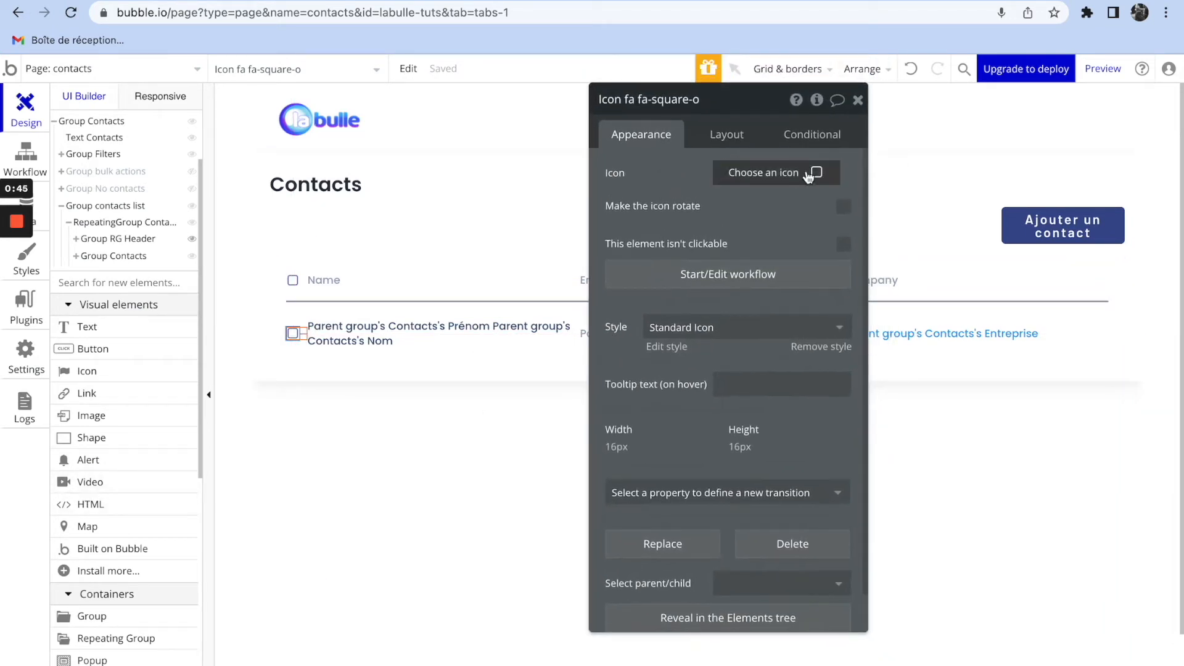
scroll(156, 388, down, 6)
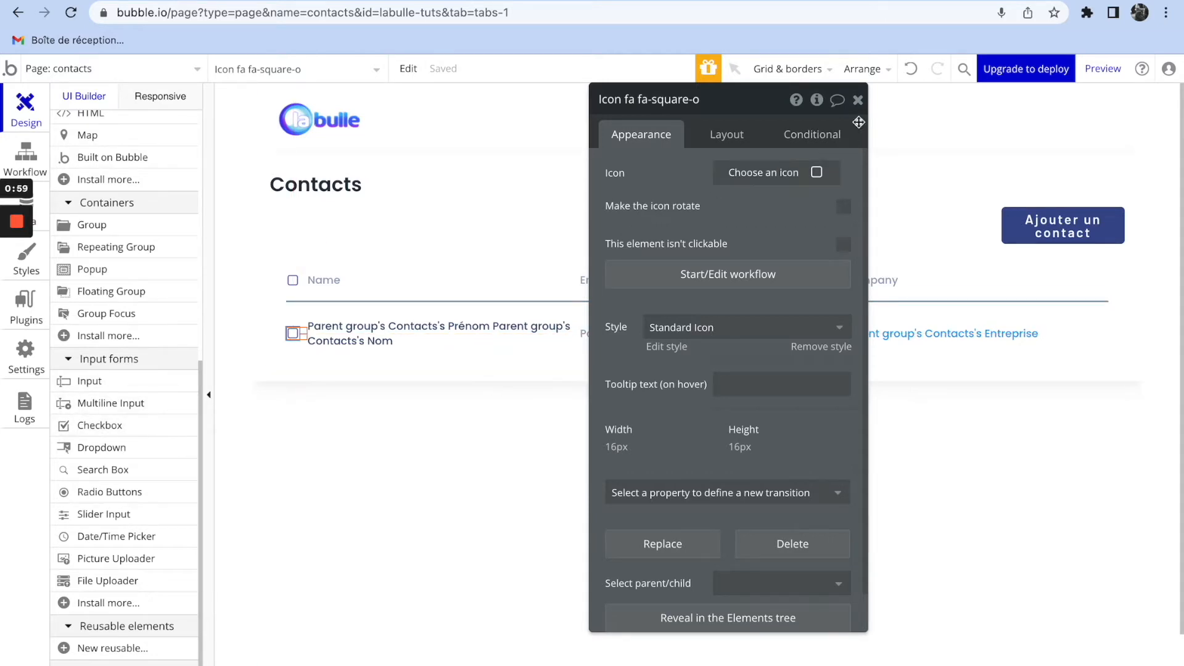
click(859, 101)
click(735, 391)
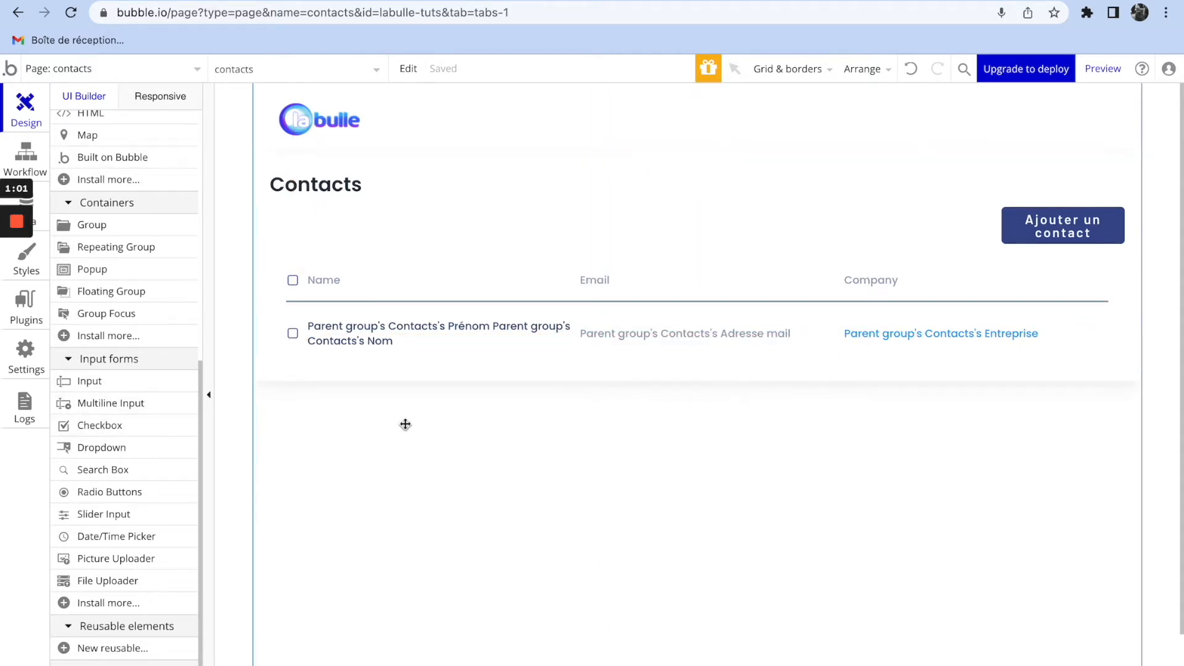
scroll(153, 264, up, 8)
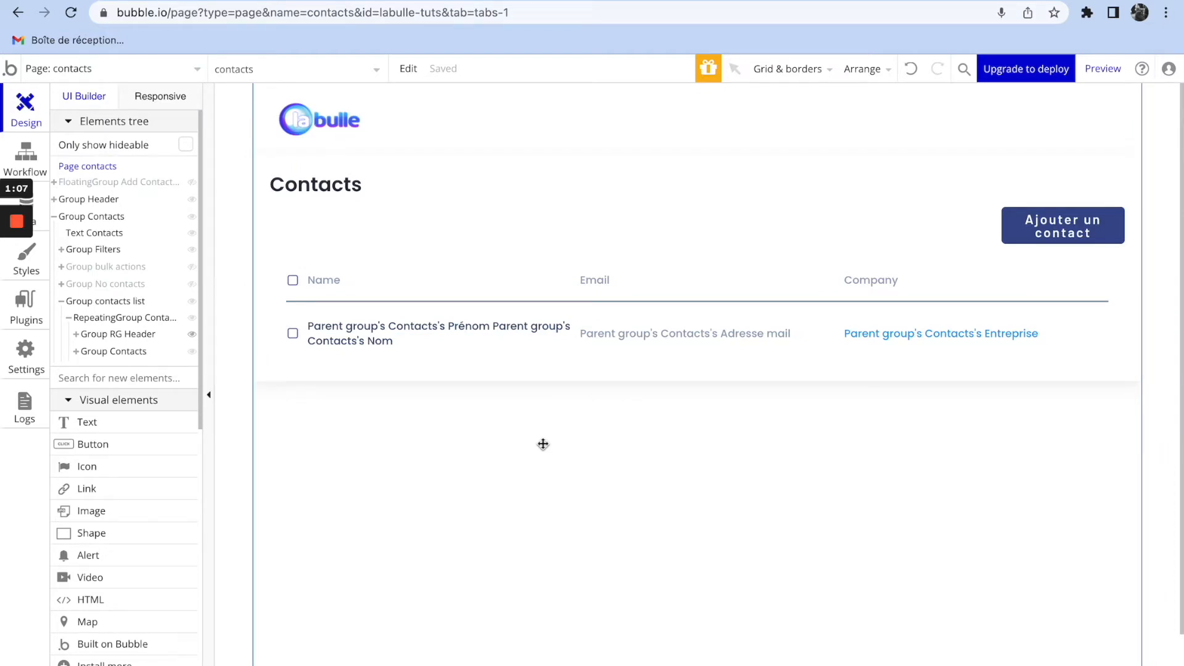
- Select the repeating group holding the contacts and open its element inspector
click(278, 359)
click(279, 359)
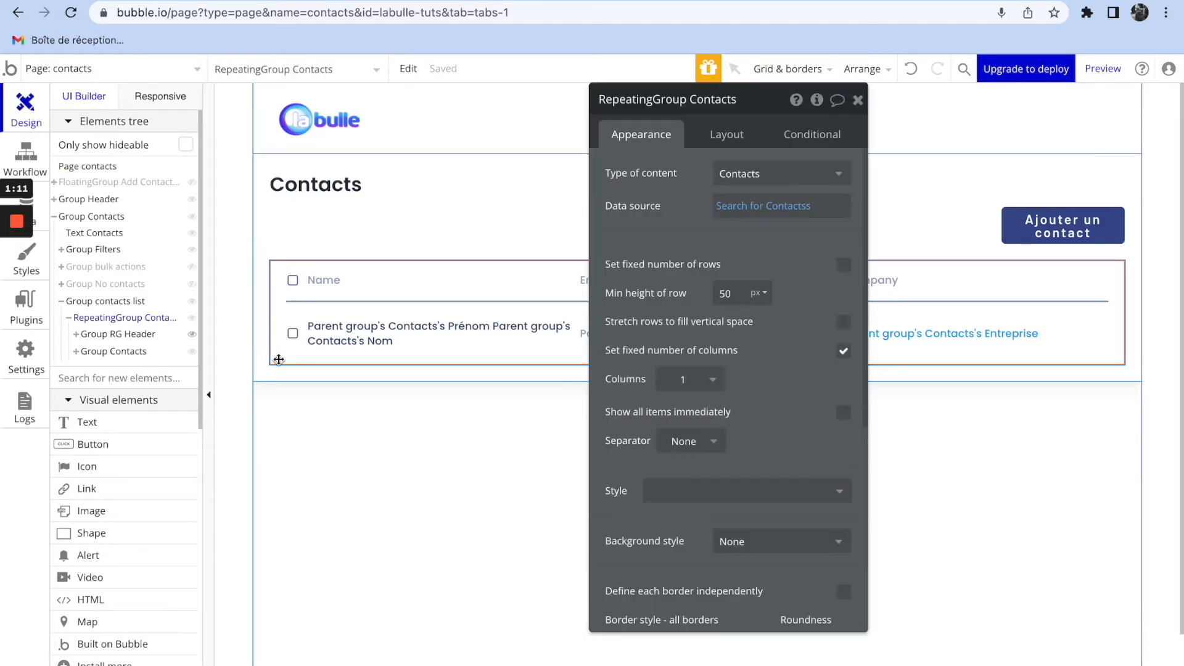
drag(674, 247, 638, 255)
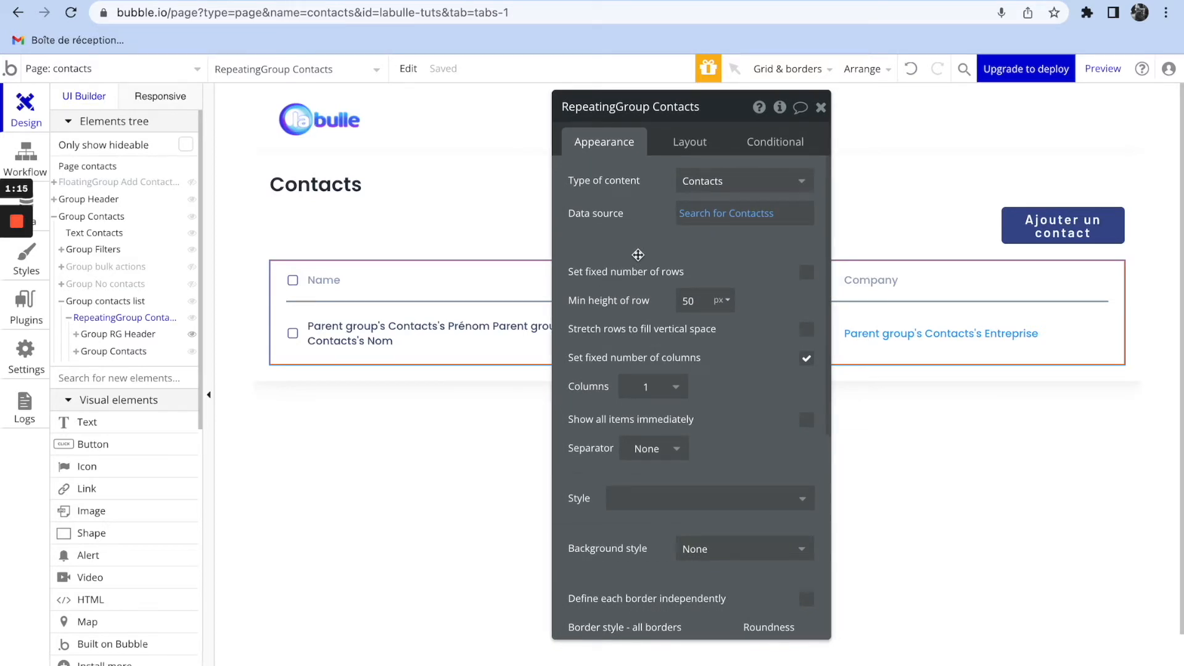
click(286, 238)
click(269, 240)
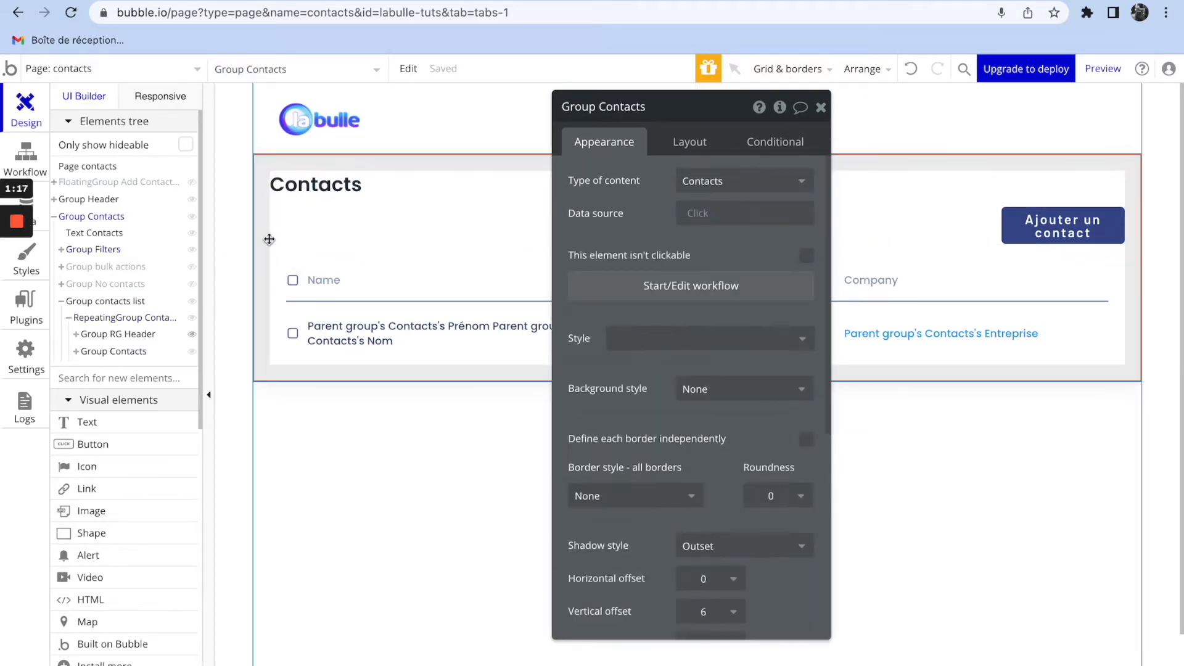
click(276, 356)
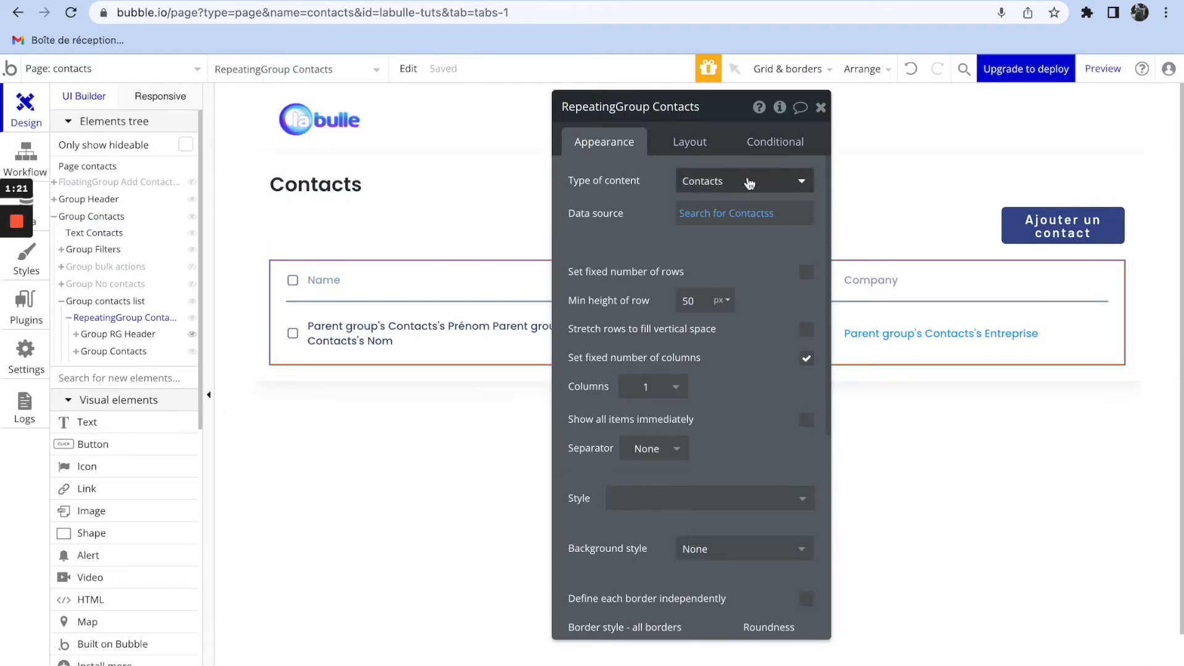
click(780, 107)
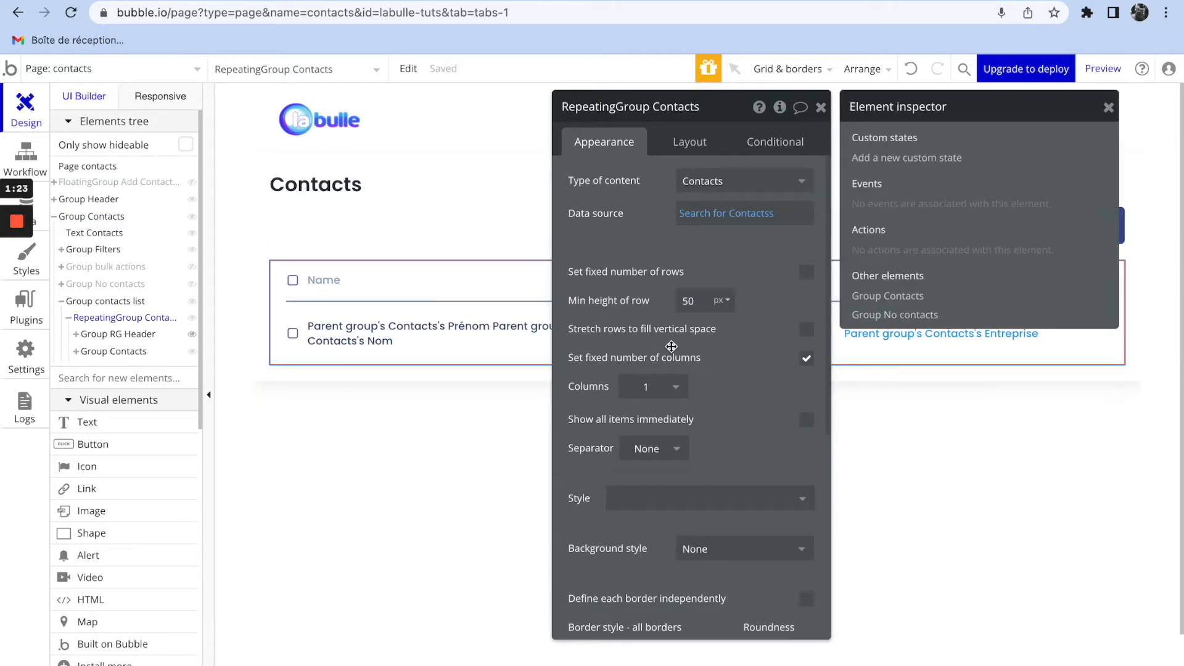
- Create a custom state named selected_contacts on the repeating group, with type Contacts and marked as a list, and close the properties
click(942, 159)
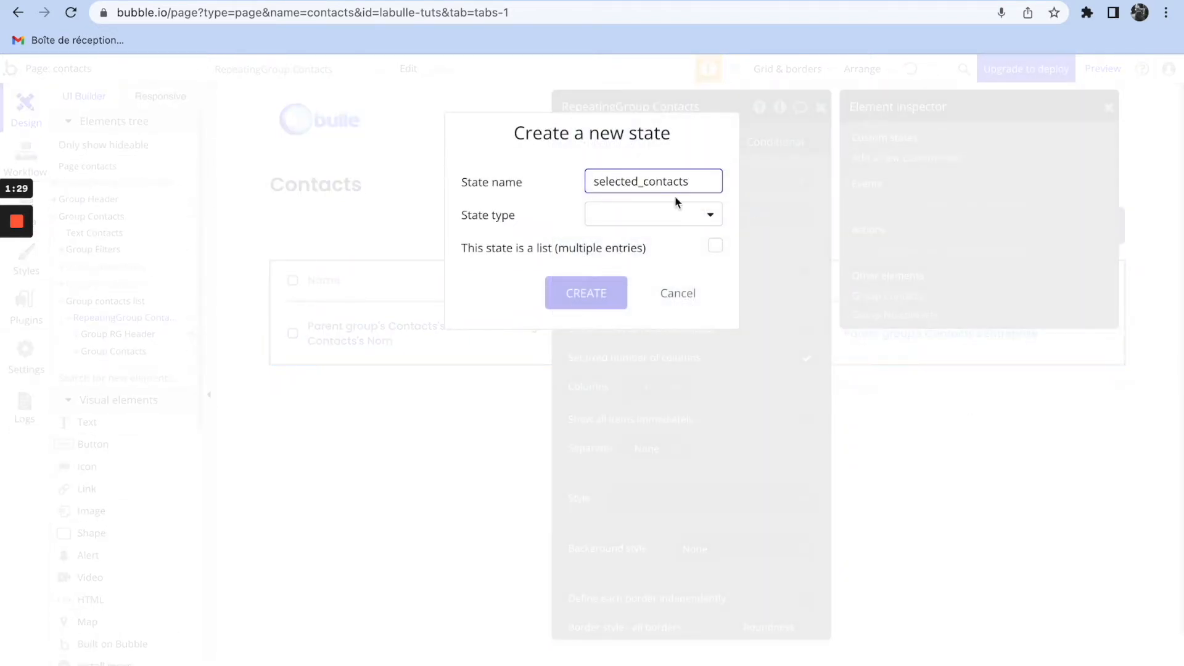
click(661, 213)
scroll(651, 432, down, 5)
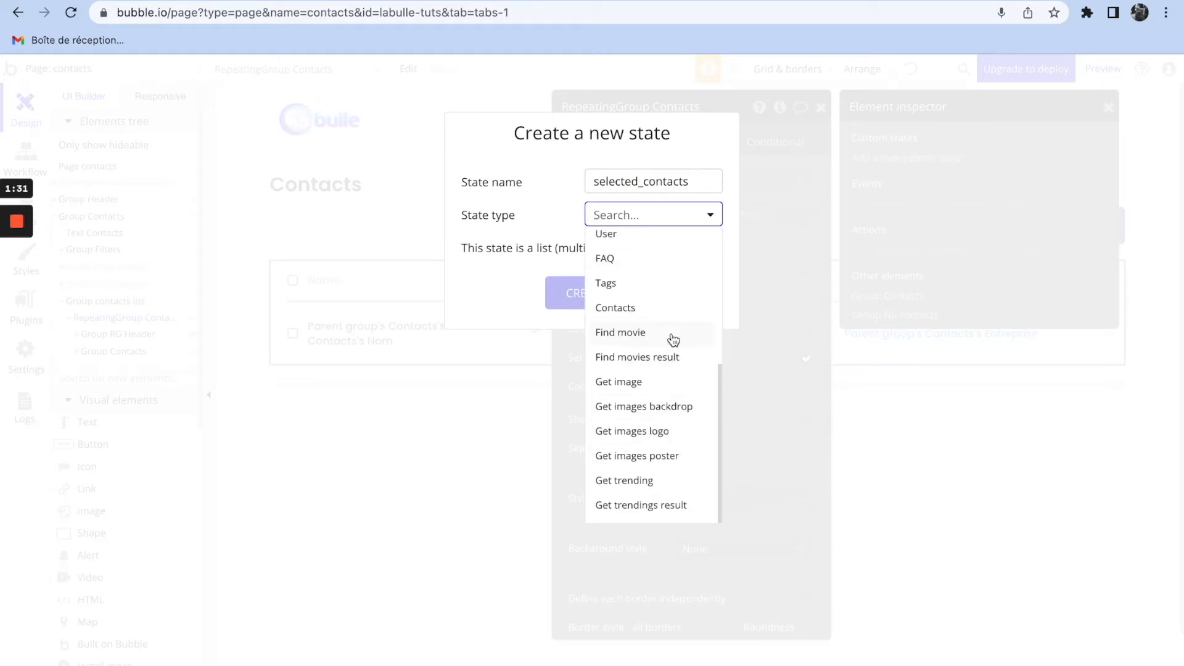
scroll(672, 339, up, 2)
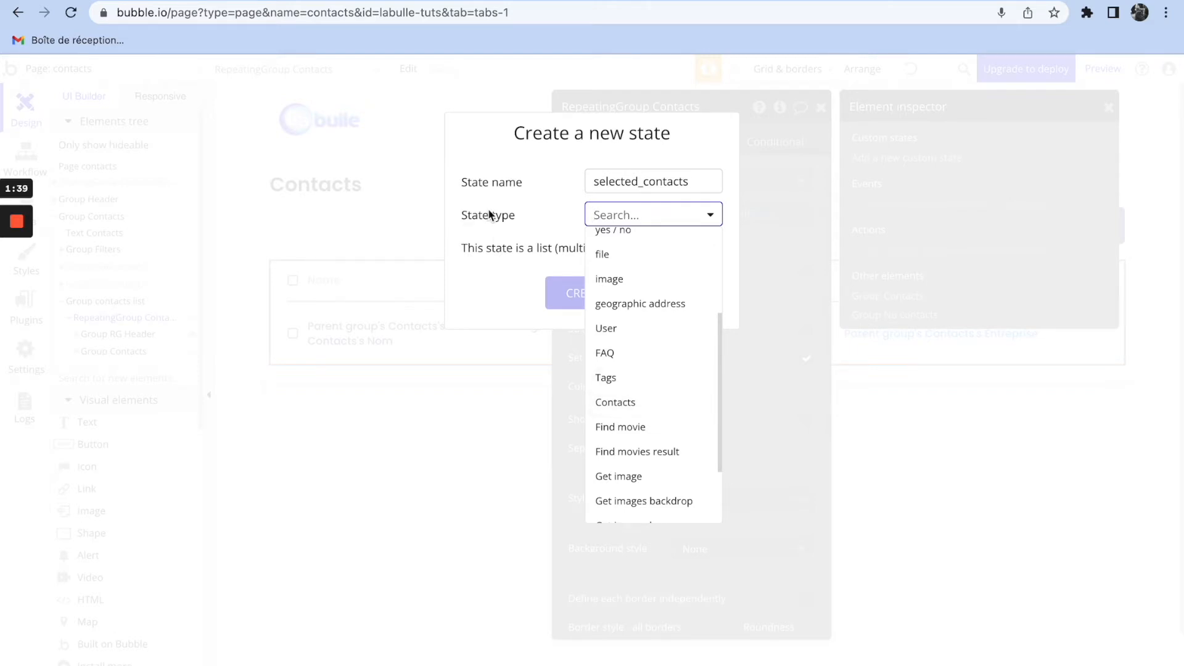
click(616, 402)
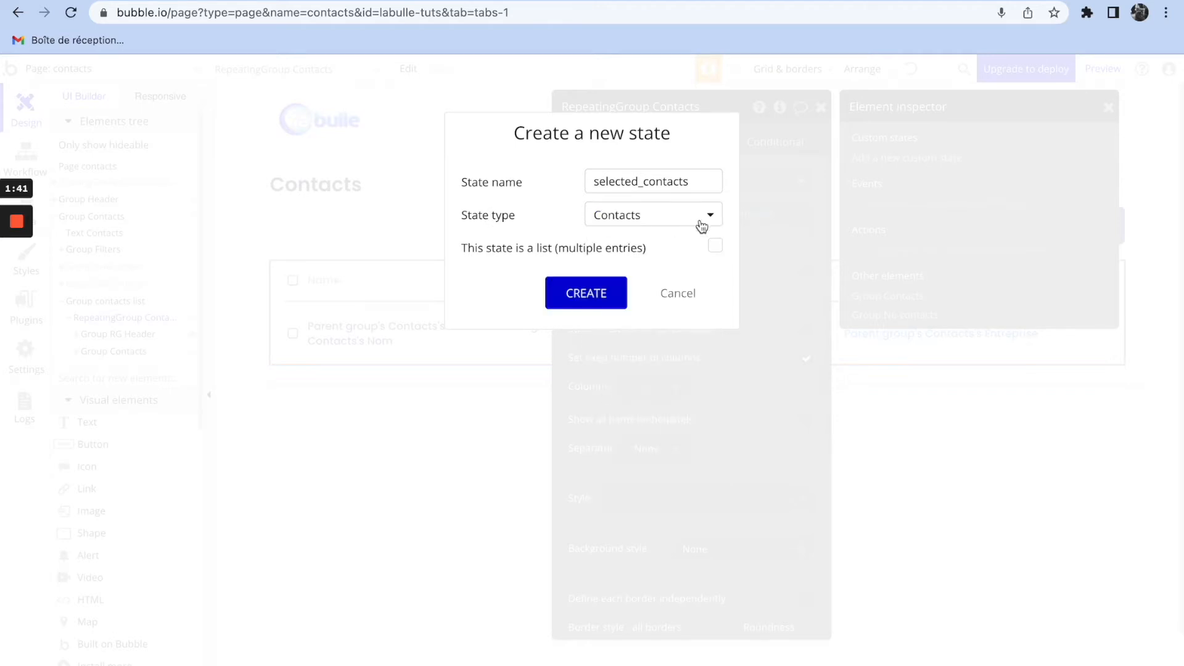
click(586, 293)
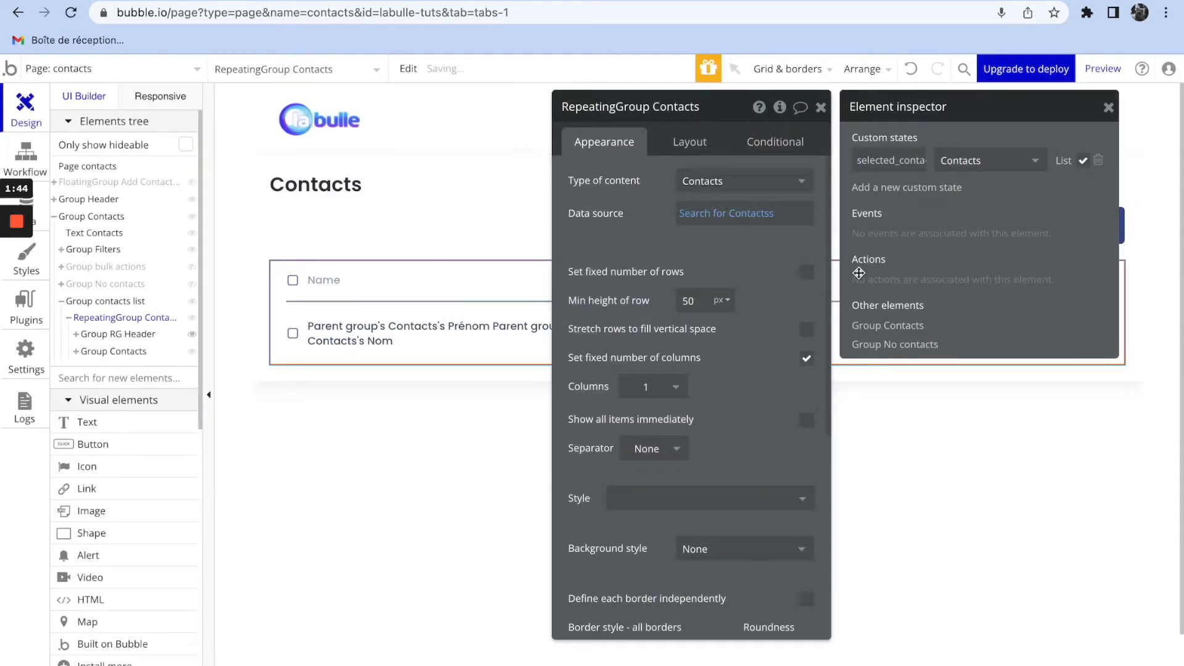
click(821, 106)
click(692, 462)
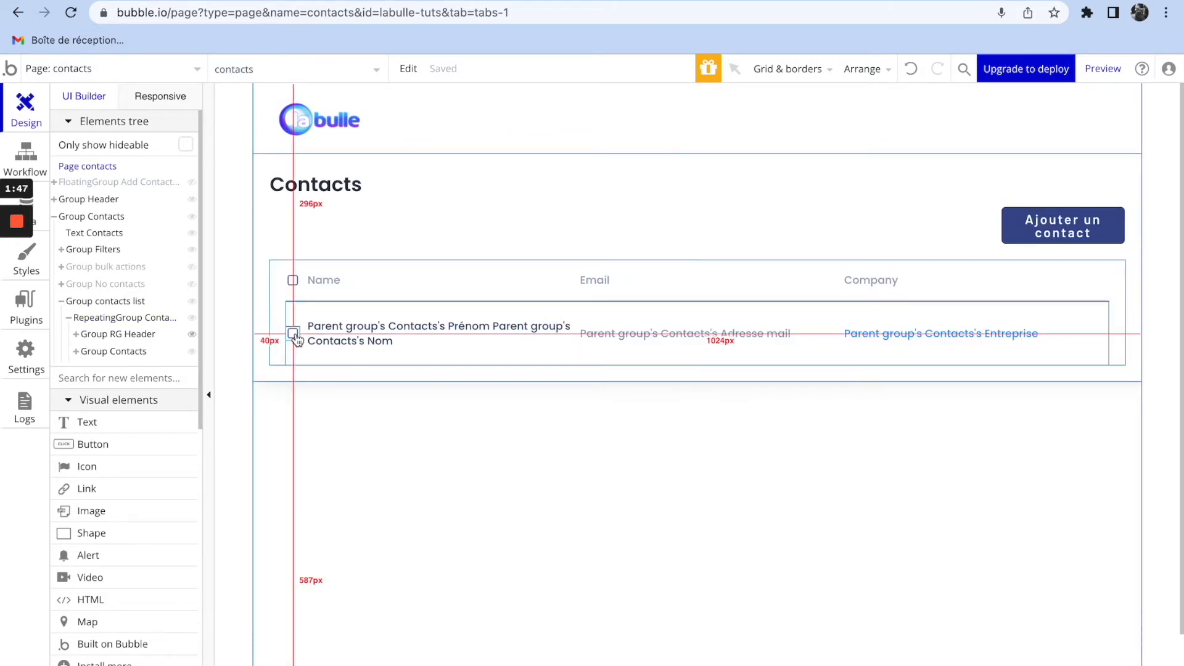
- Examine the first contact's row on the running contacts page and return to the editor
click(283, 2)
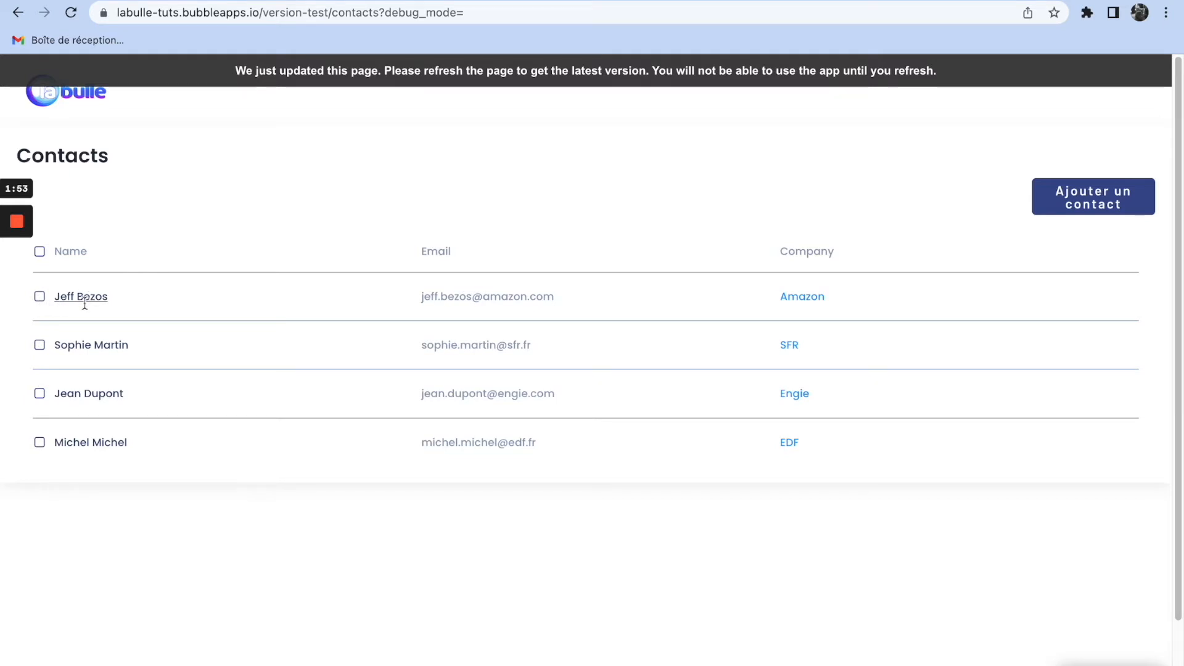
drag(126, 301, 794, 305)
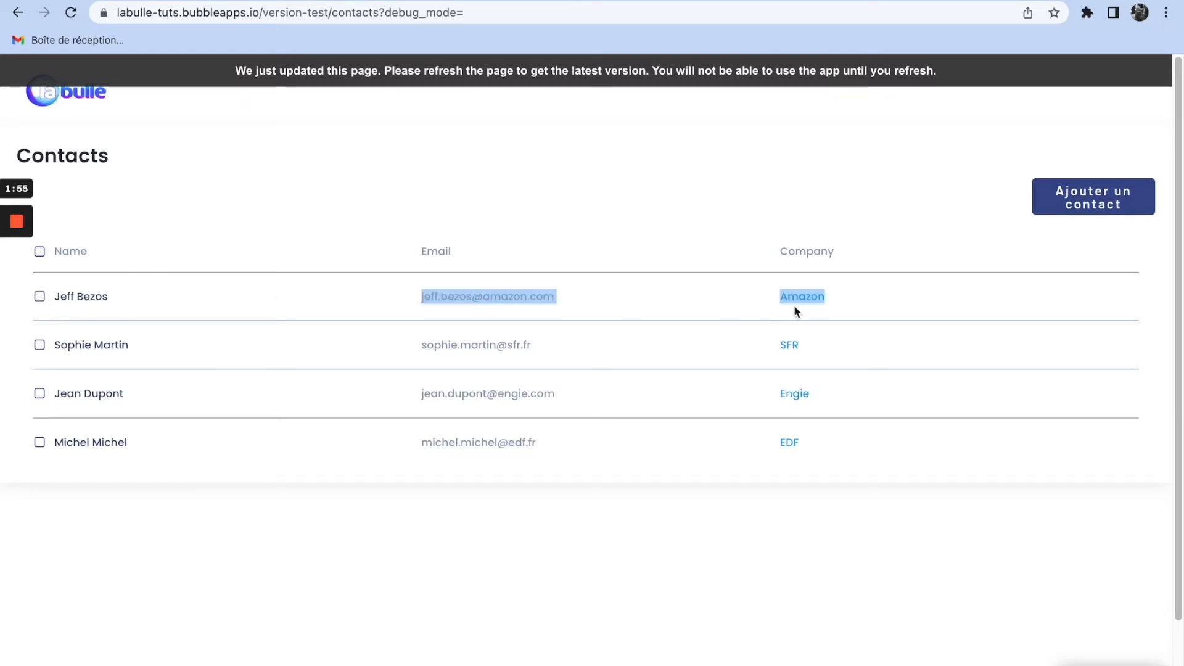
click(891, 287)
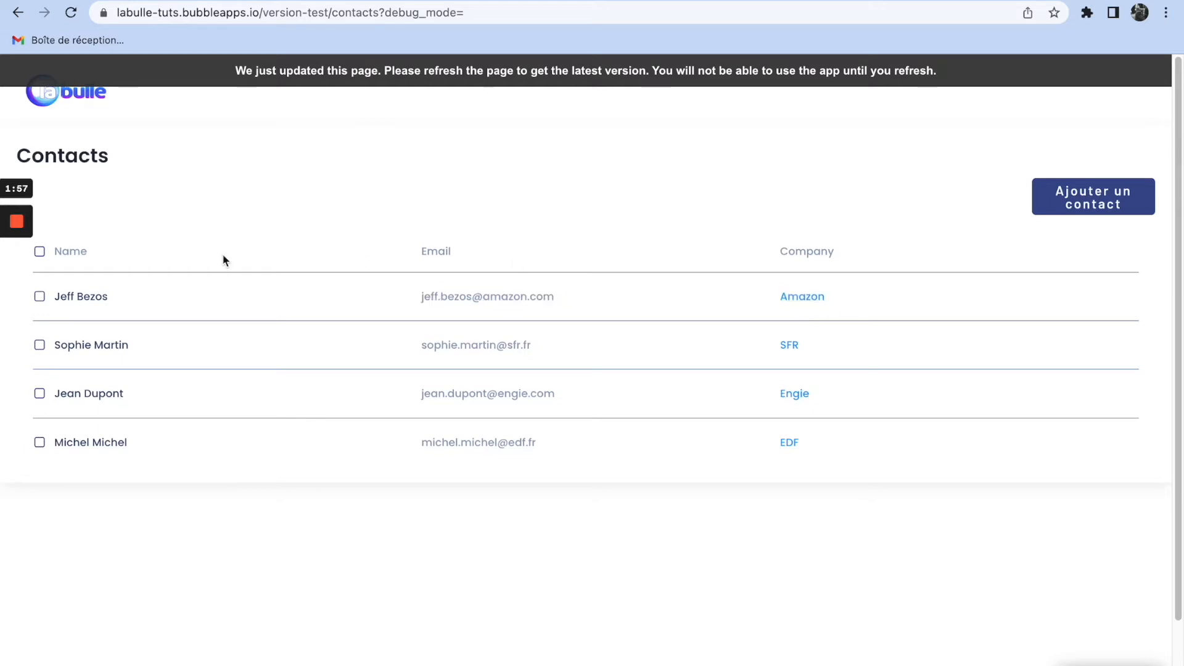
click(171, 1)
- Create a workflow for a click on the contact row's square icon and add a Set state action to it
double_click(293, 333)
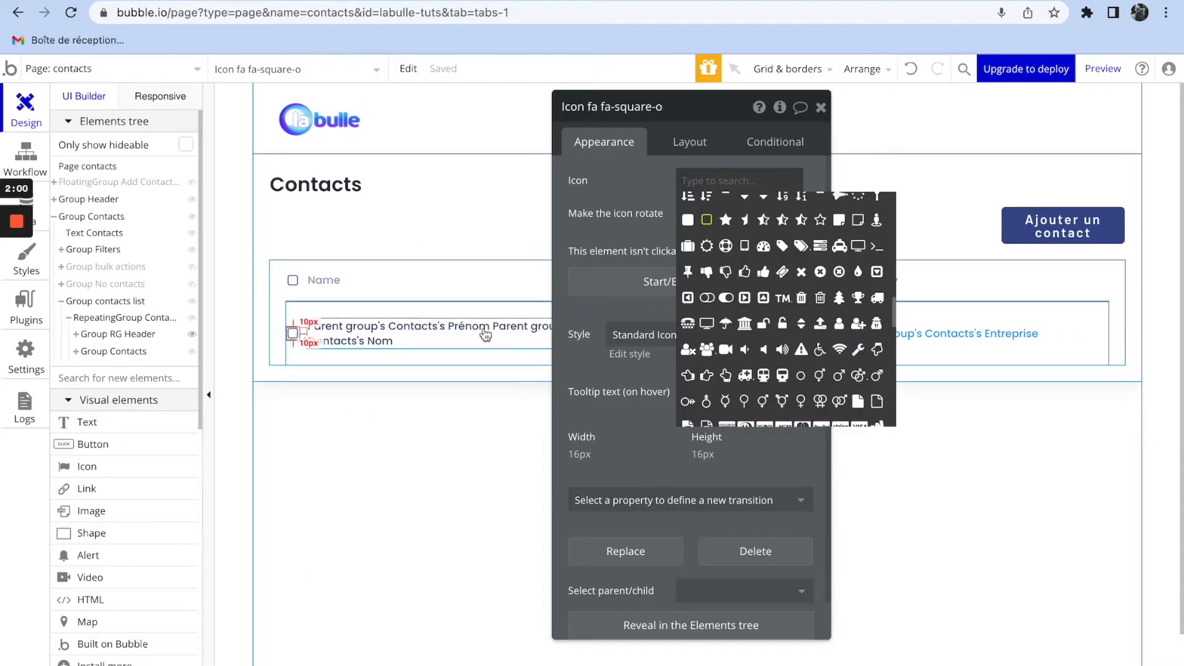
click(599, 285)
click(197, 273)
text(stat)
click(199, 343)
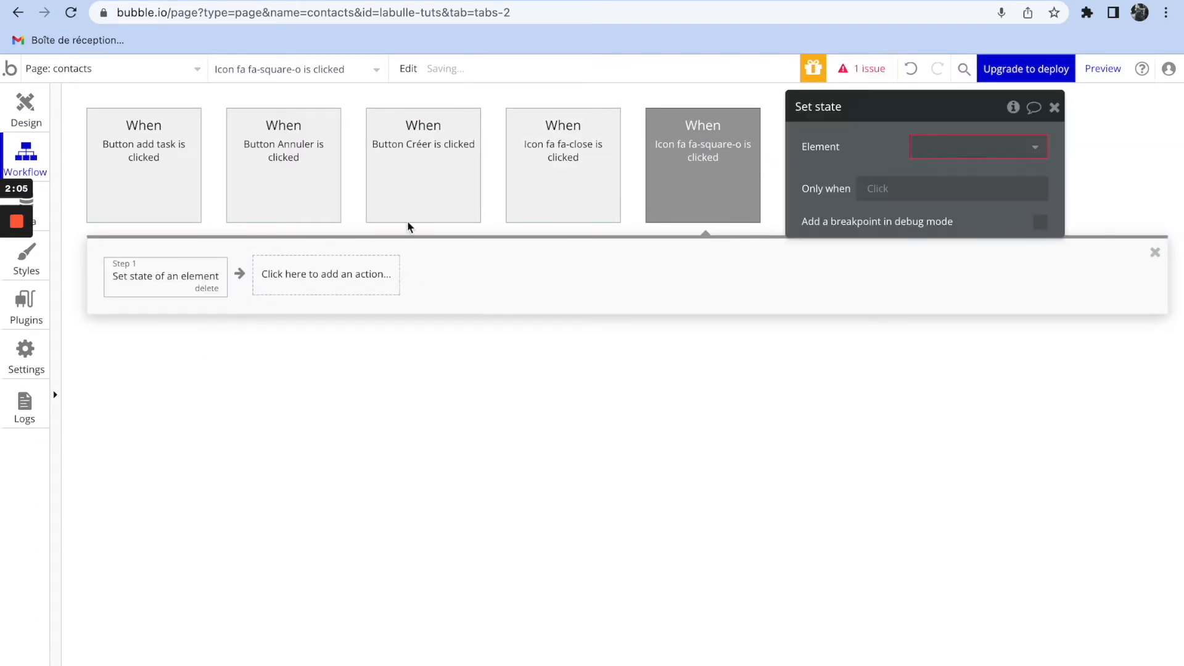
- Target RepeatingGroup Contacts and its selected_contacts custom state in the Set state action
click(983, 159)
text(repea)
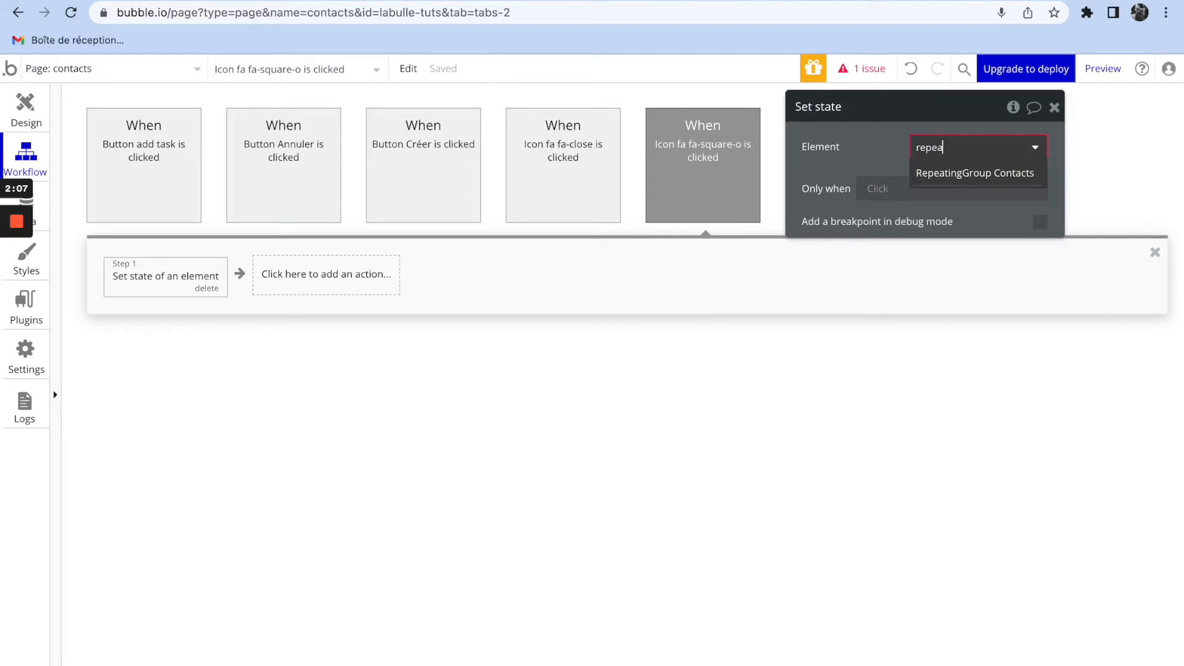
click(987, 178)
click(1004, 179)
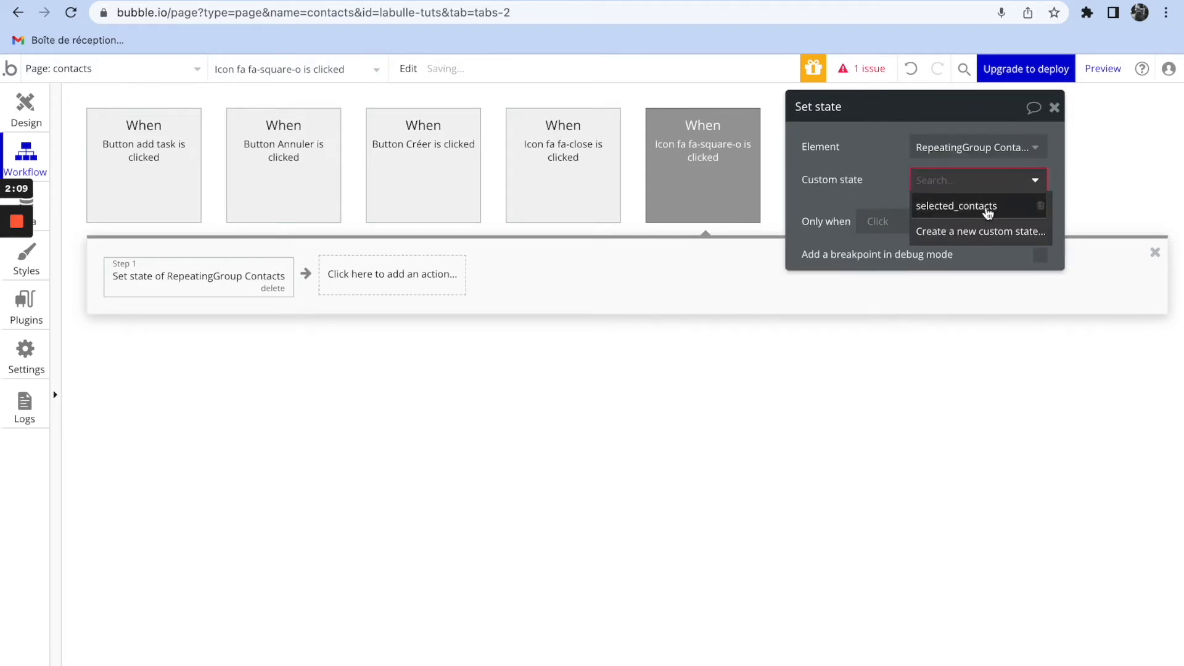
click(988, 203)
- Set the state's value to RepeatingGroup Contacts's selected_contacts:plus item Parent group's Contacts and close the action's properties
click(925, 214)
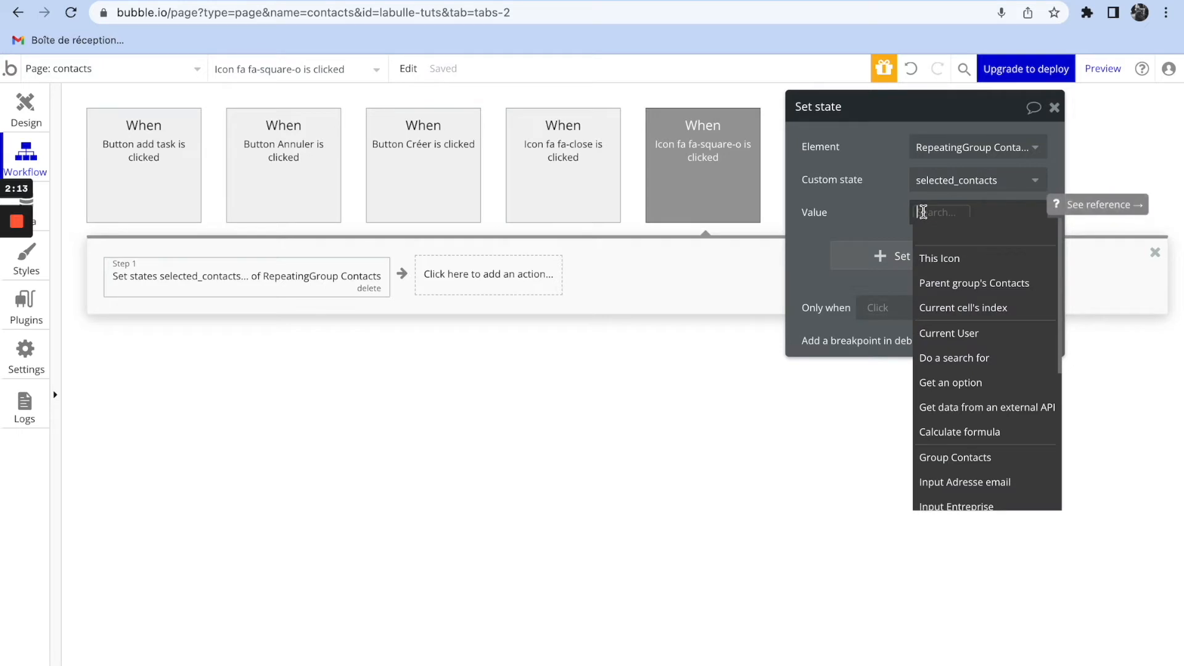
text(repe)
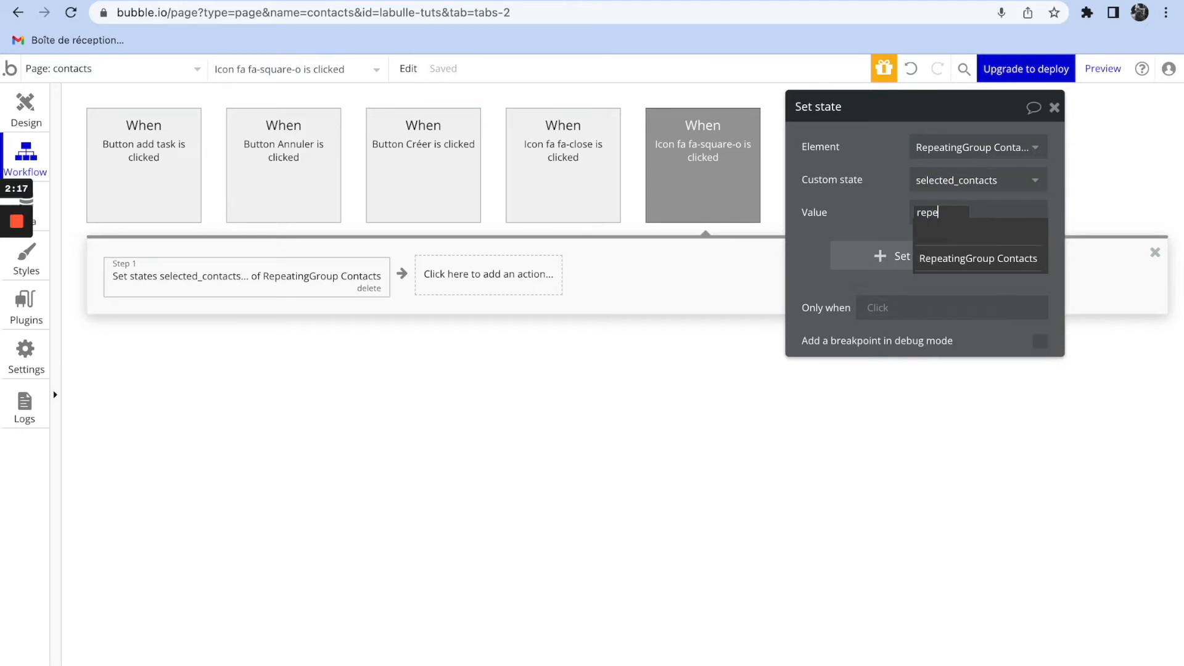
click(980, 255)
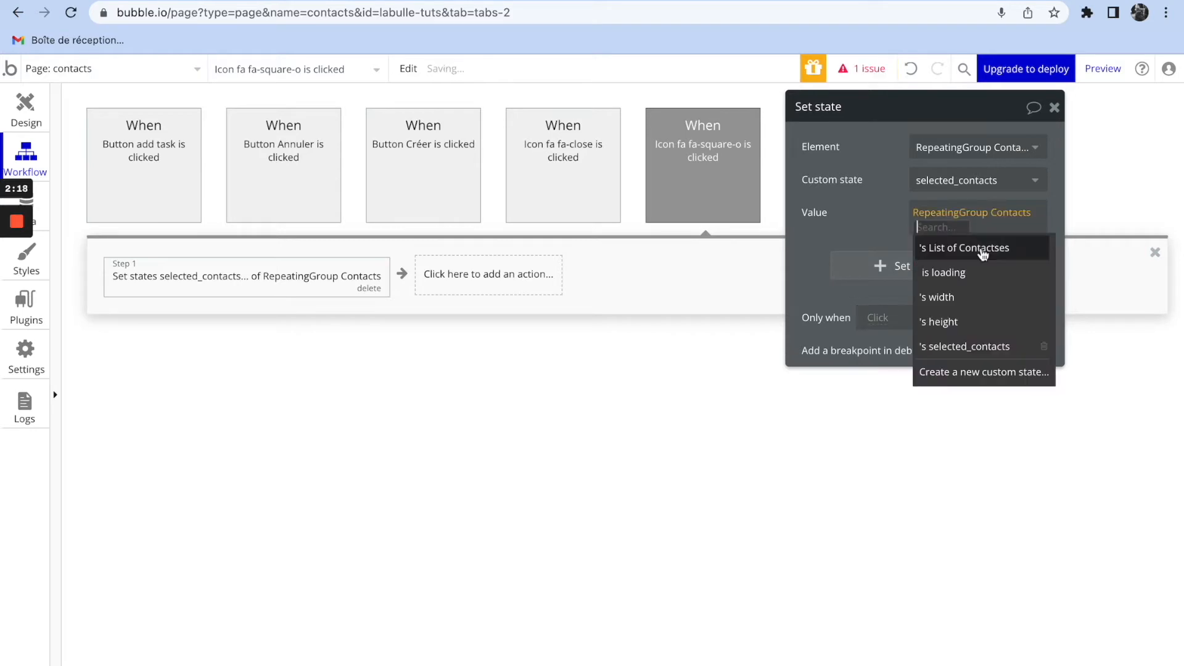
click(963, 346)
click(1016, 227)
text(pl)
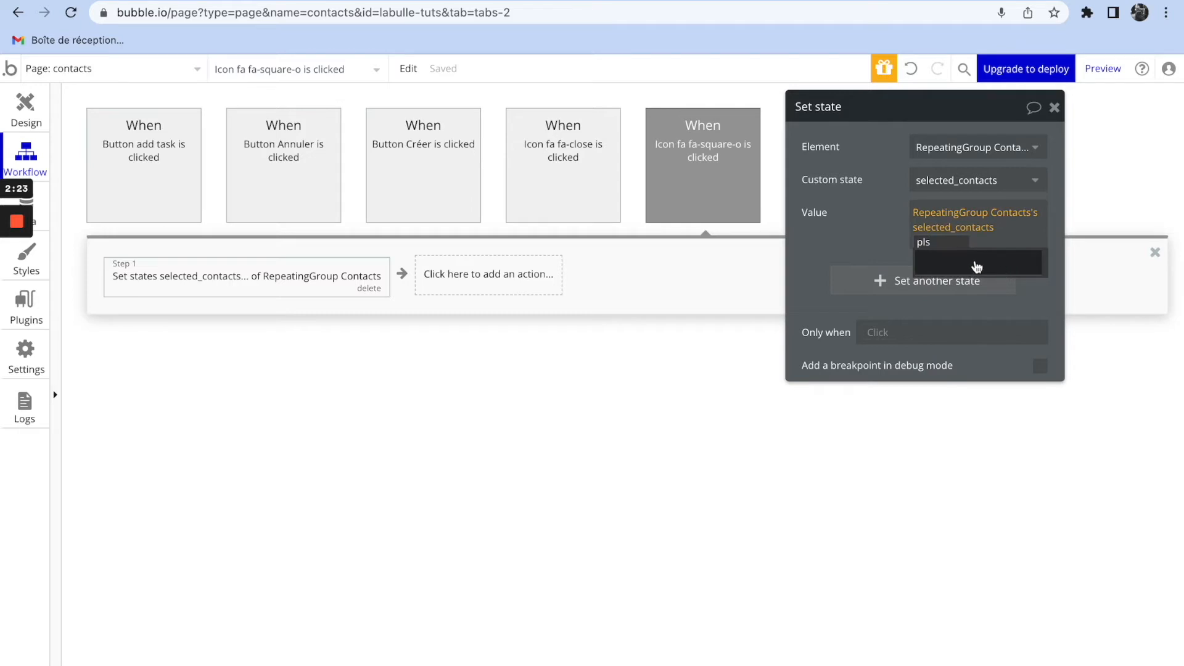
text(u)
click(953, 288)
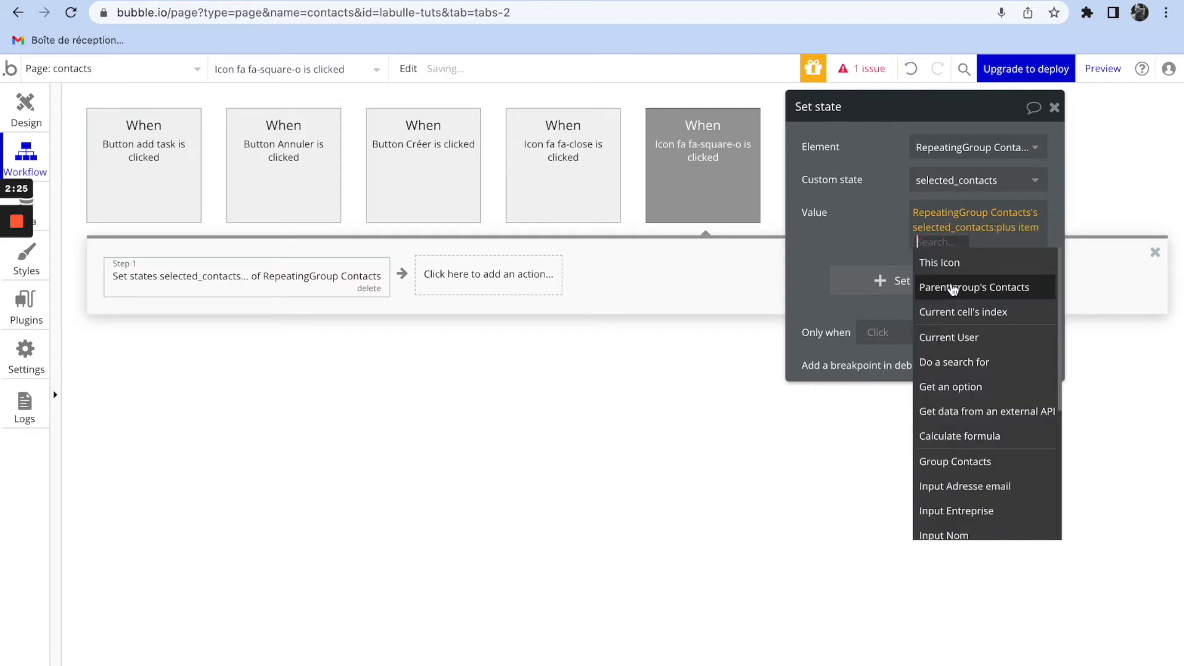
click(953, 288)
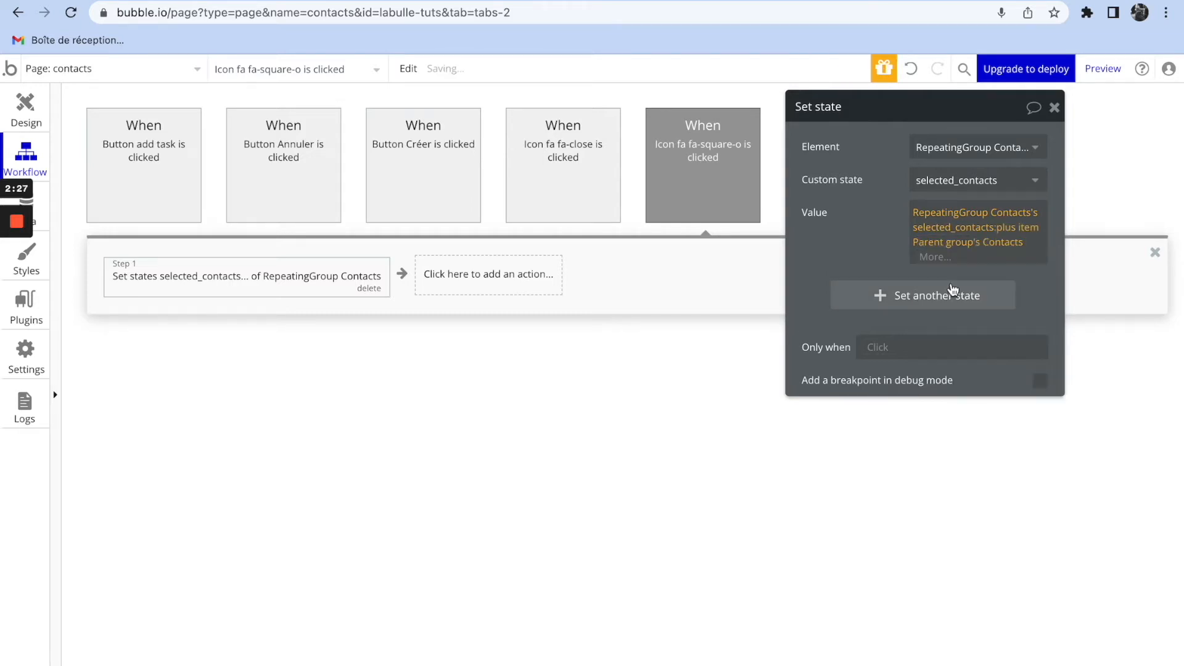
click(879, 240)
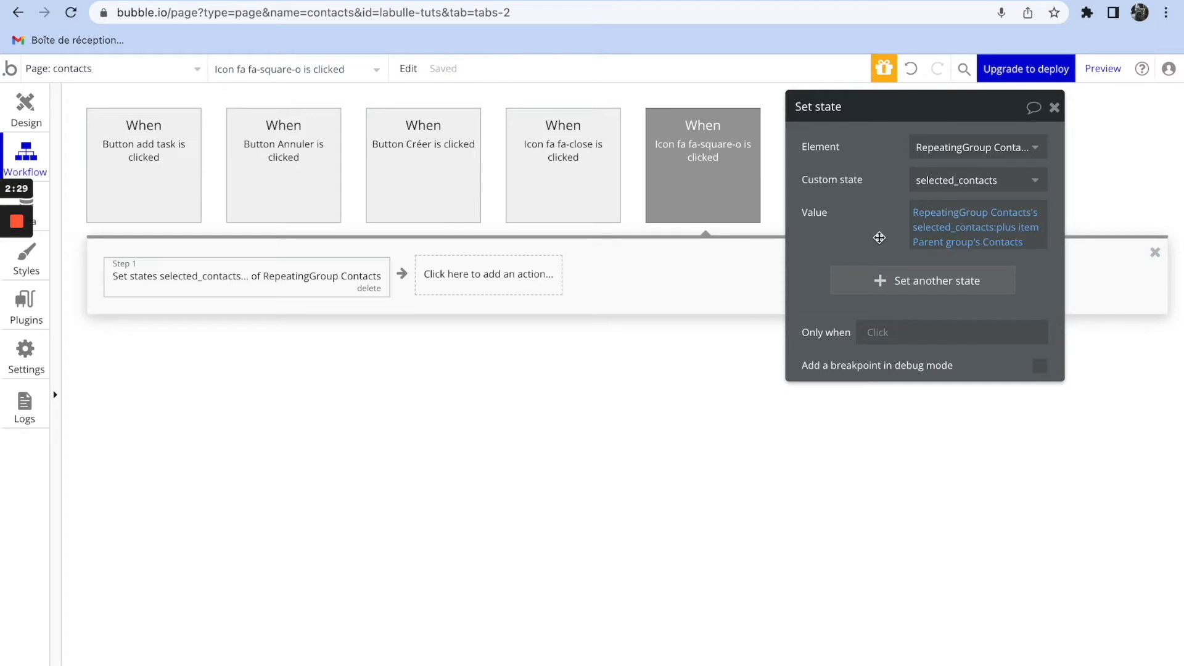
click(1054, 108)
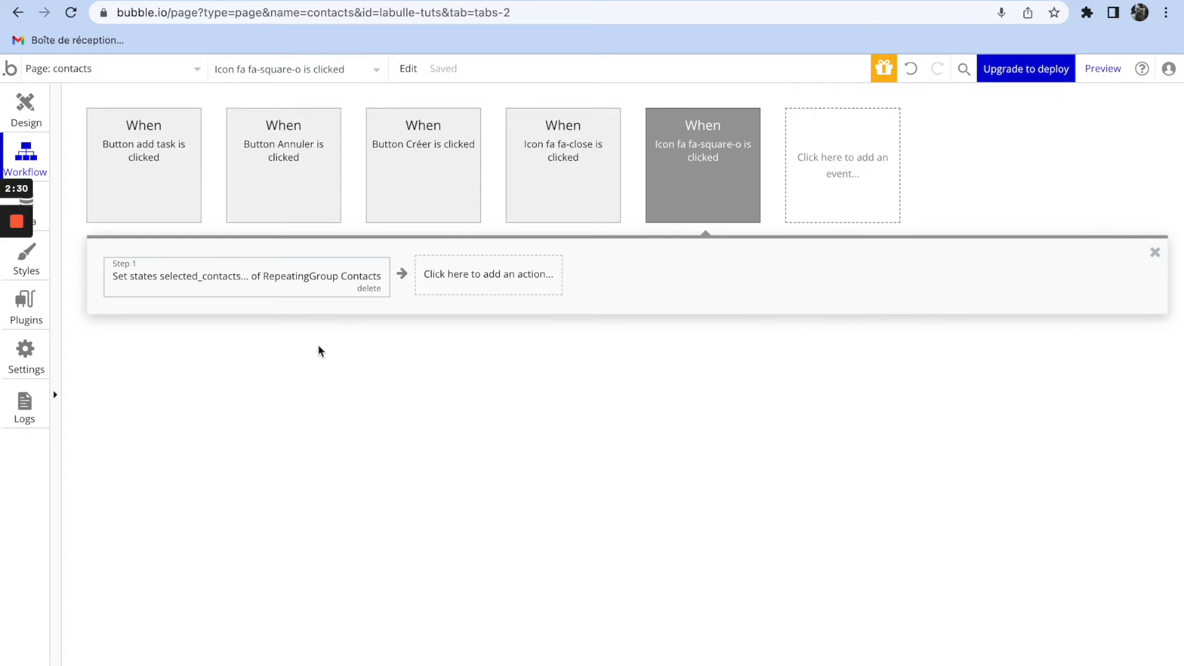
- Add a condition to the contact row's square icon: when RepeatingGroup Contacts's selected_contacts contains Parent group's Contacts
click(25, 106)
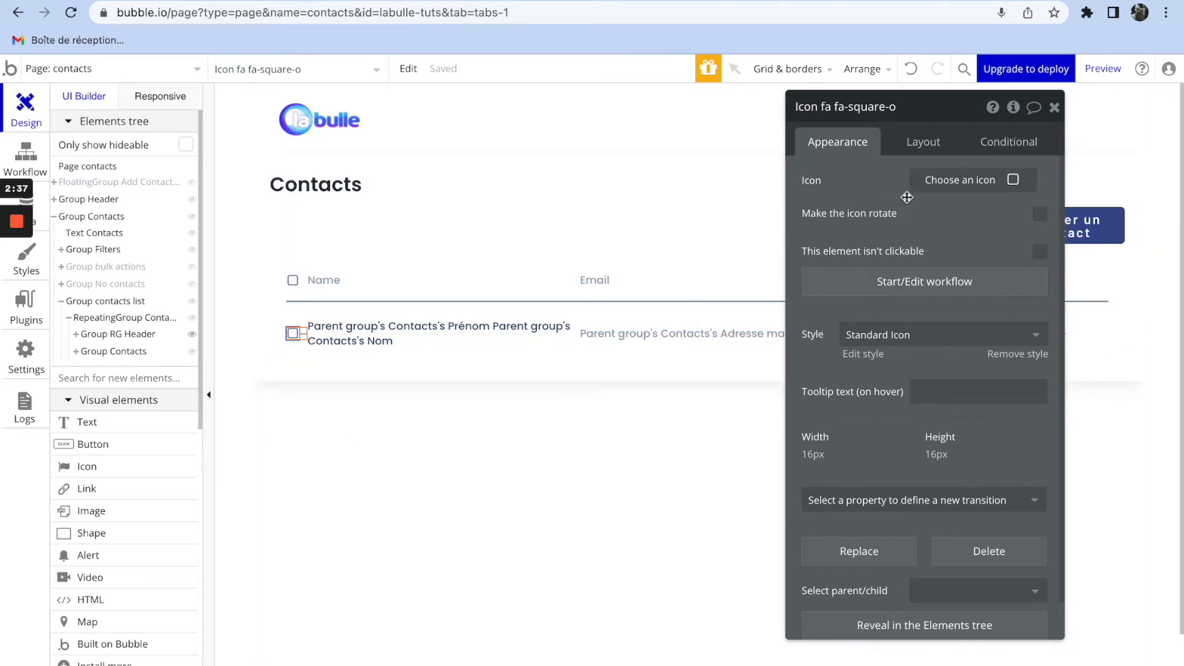
click(1009, 143)
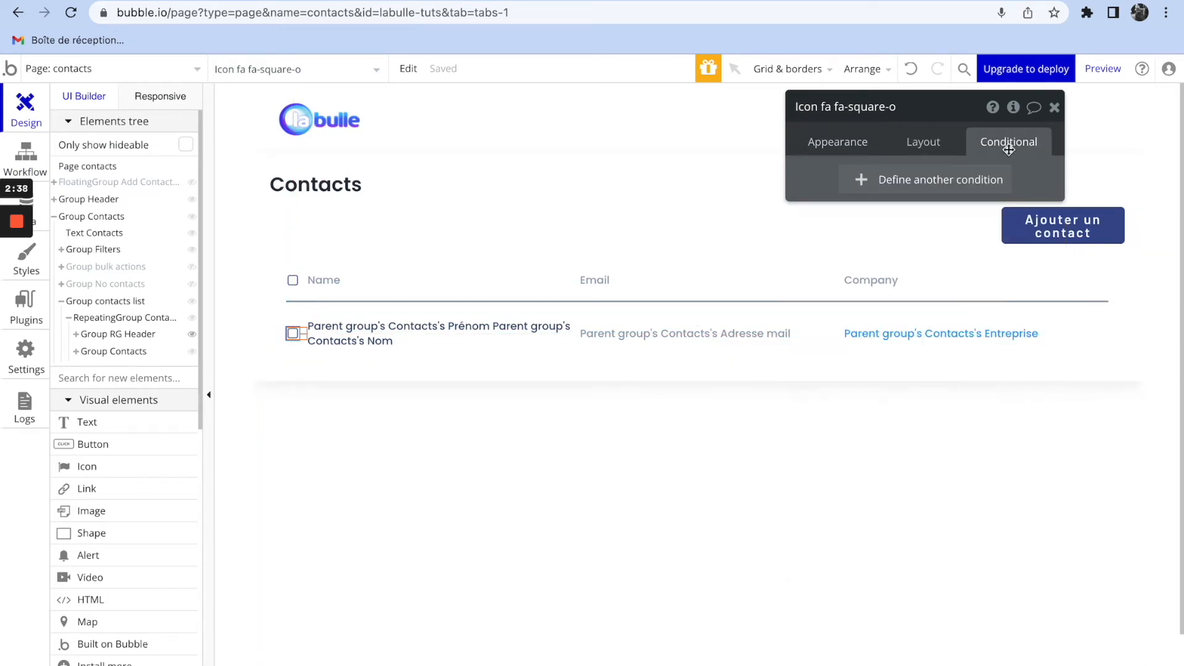
click(913, 180)
click(852, 188)
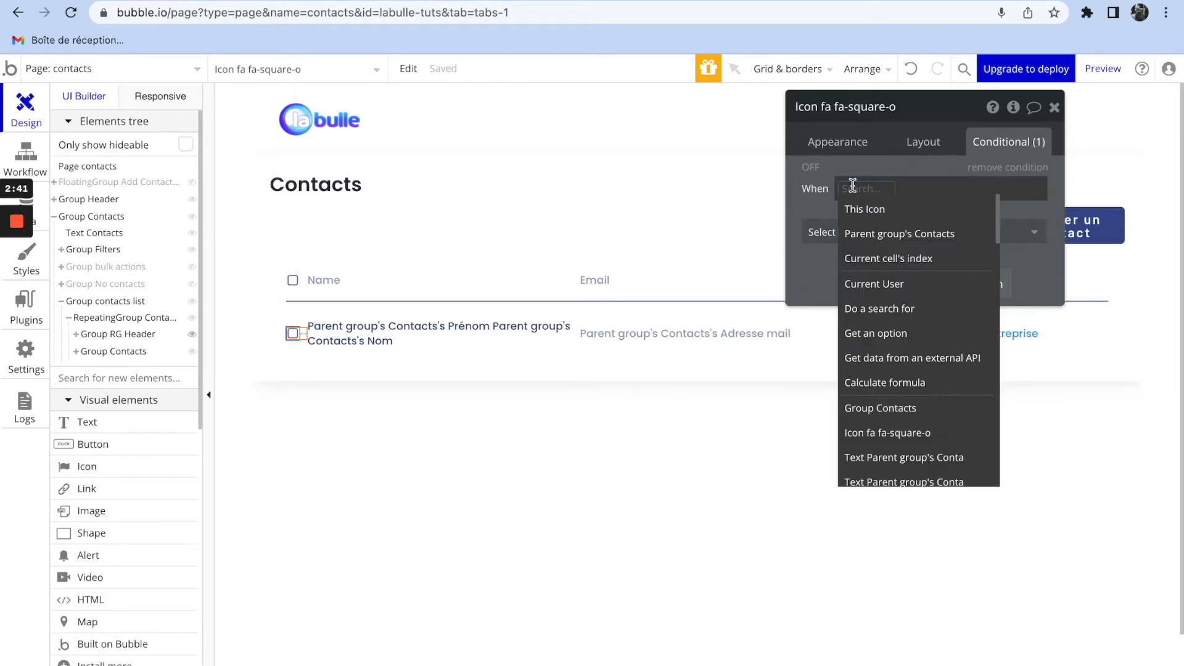
text(rpe)
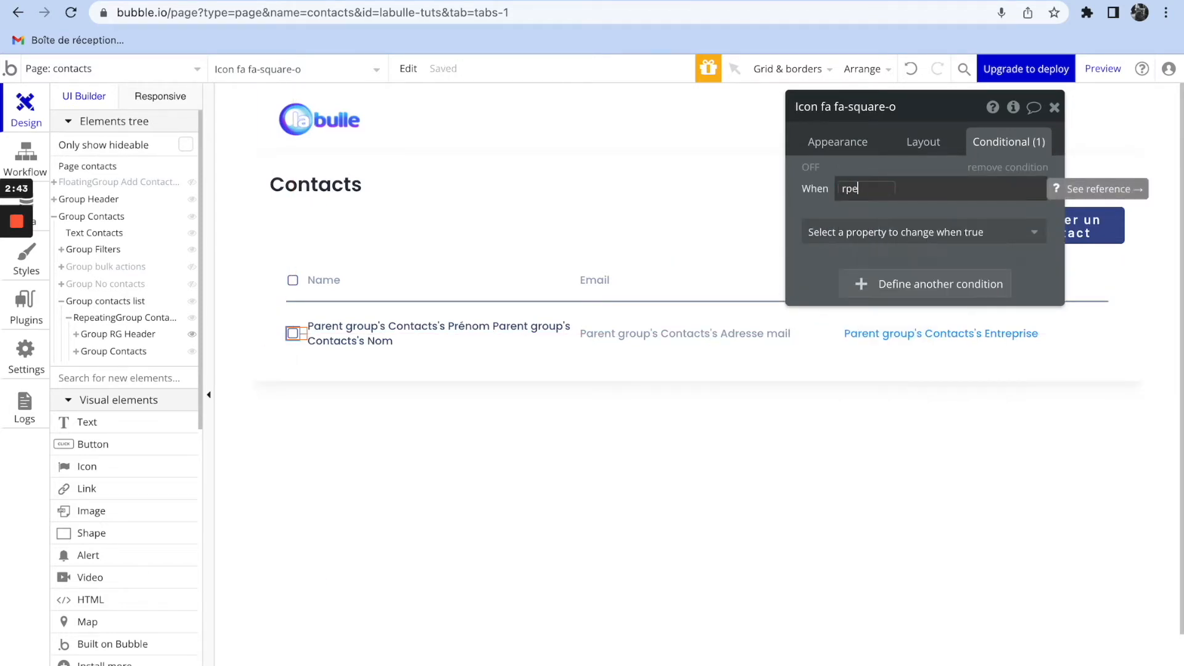
key(BackSpace)
key(BackSpace)
text(epeatingGroup Contacts)
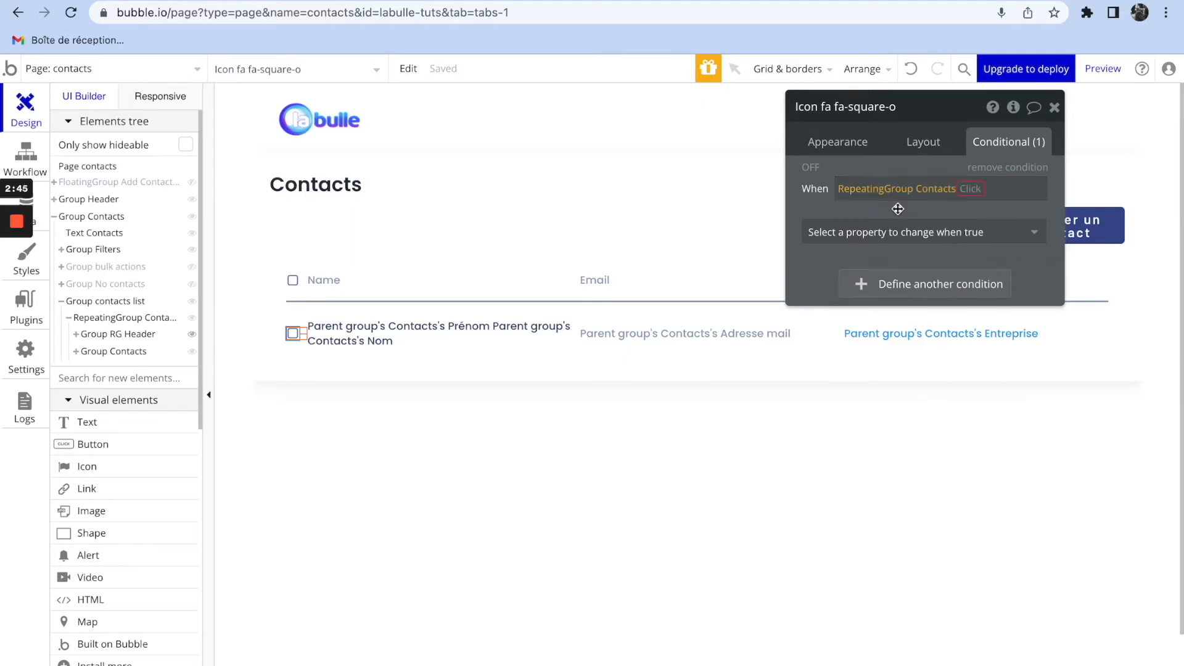
click(898, 212)
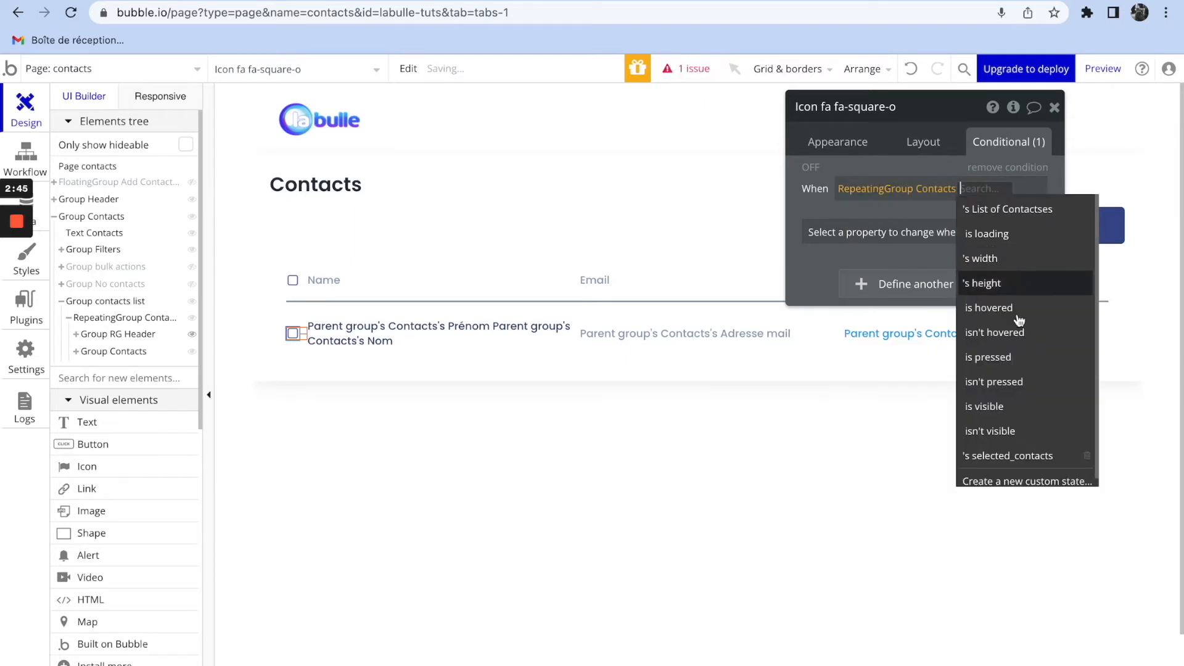
click(1002, 456)
click(974, 248)
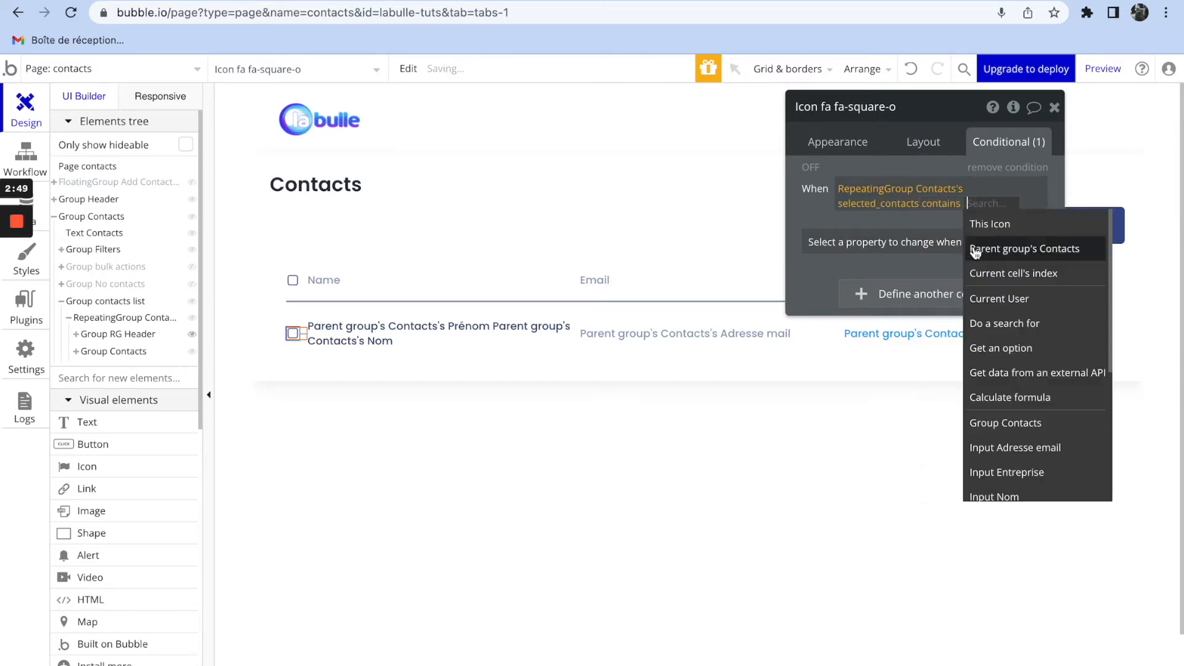
click(999, 249)
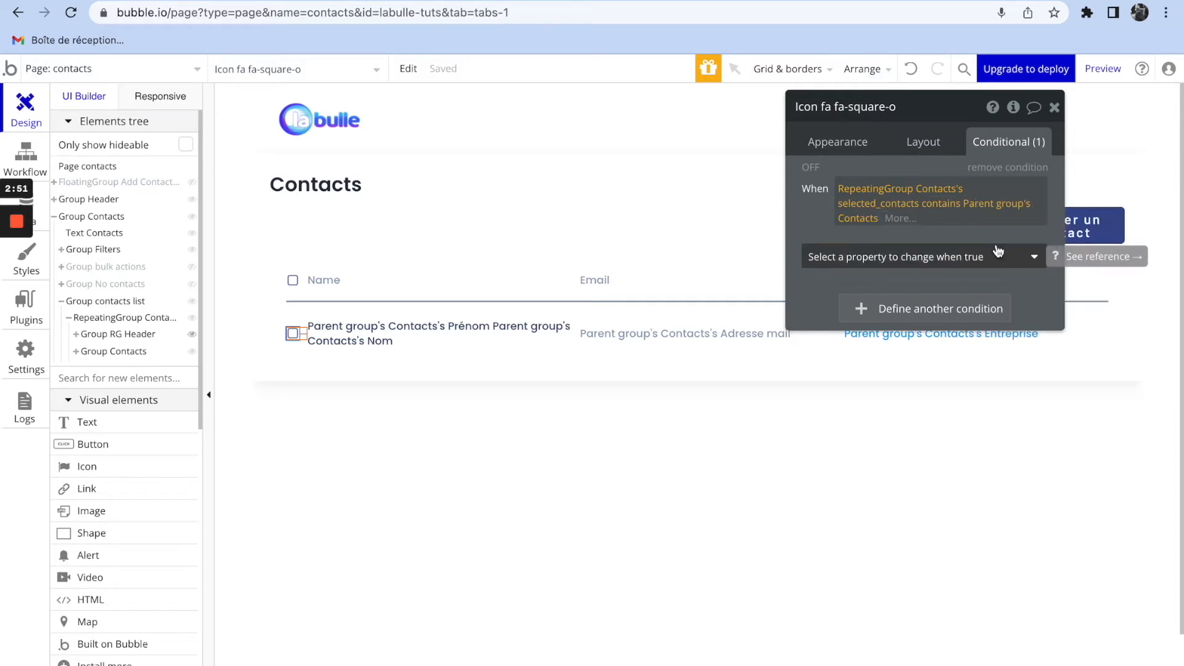
click(815, 205)
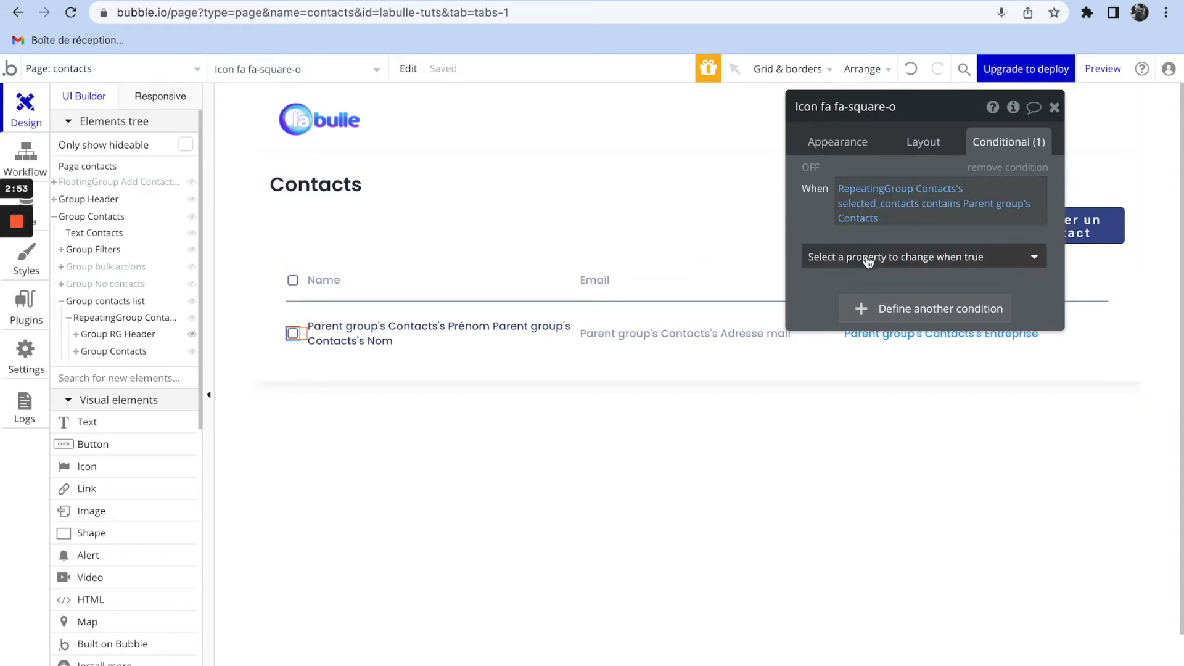
- Make the condition change the icon to a filled square with the icon color #6676F2
click(863, 257)
click(858, 327)
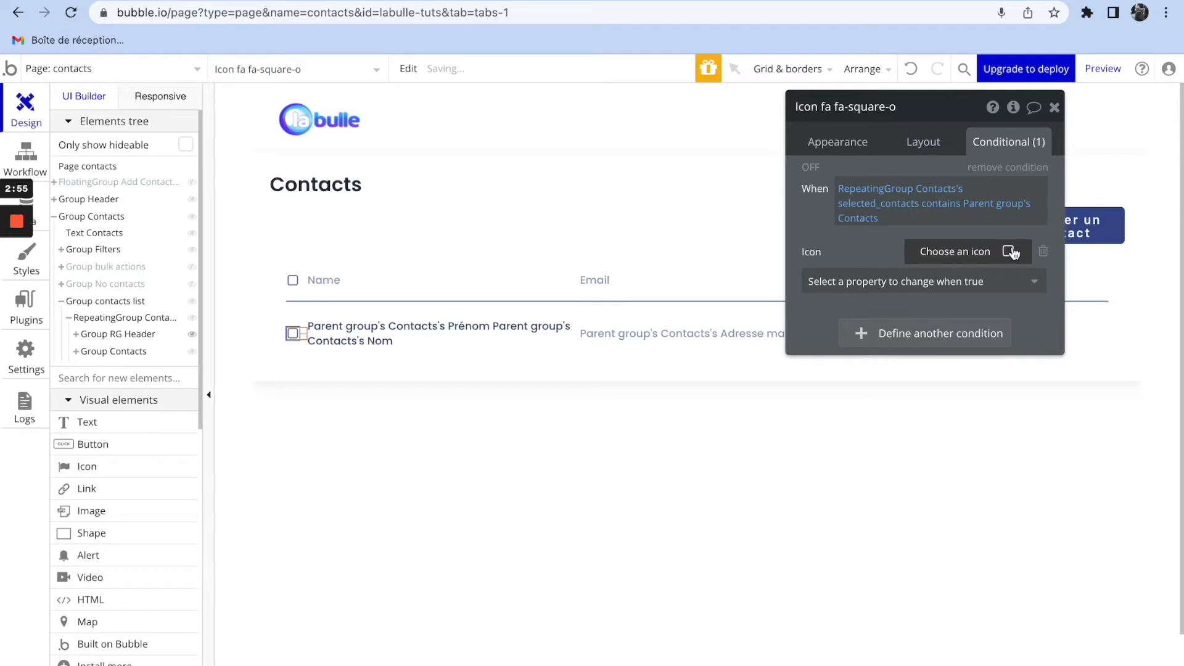
click(1008, 251)
click(917, 295)
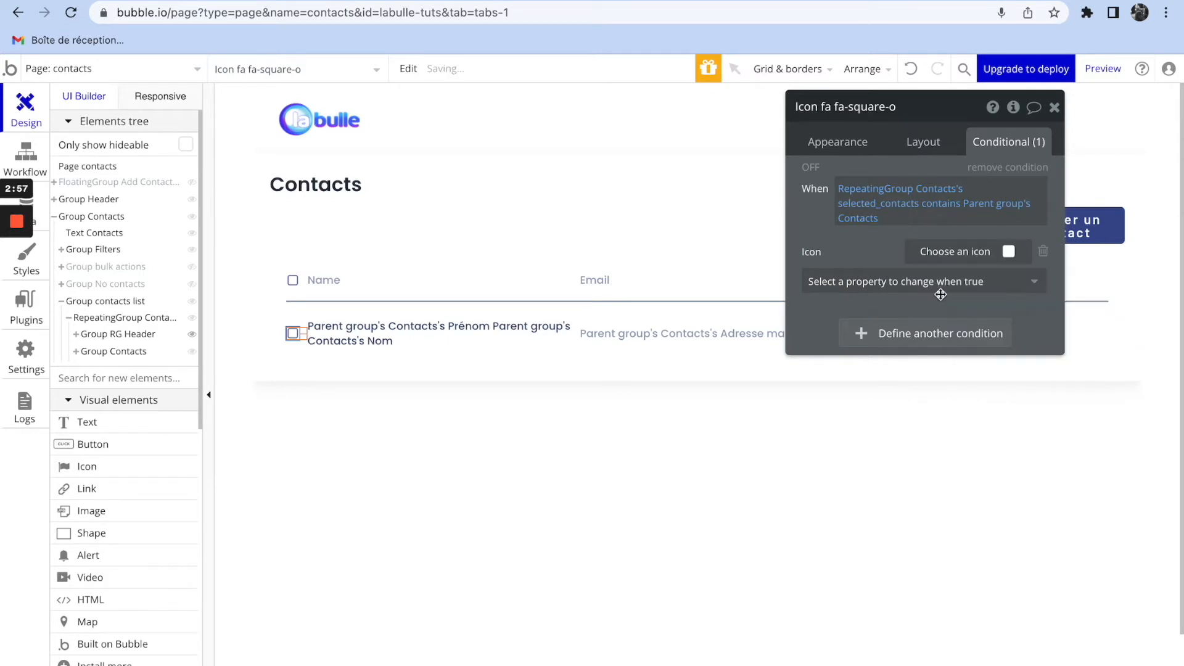
click(941, 290)
text(co)
click(900, 332)
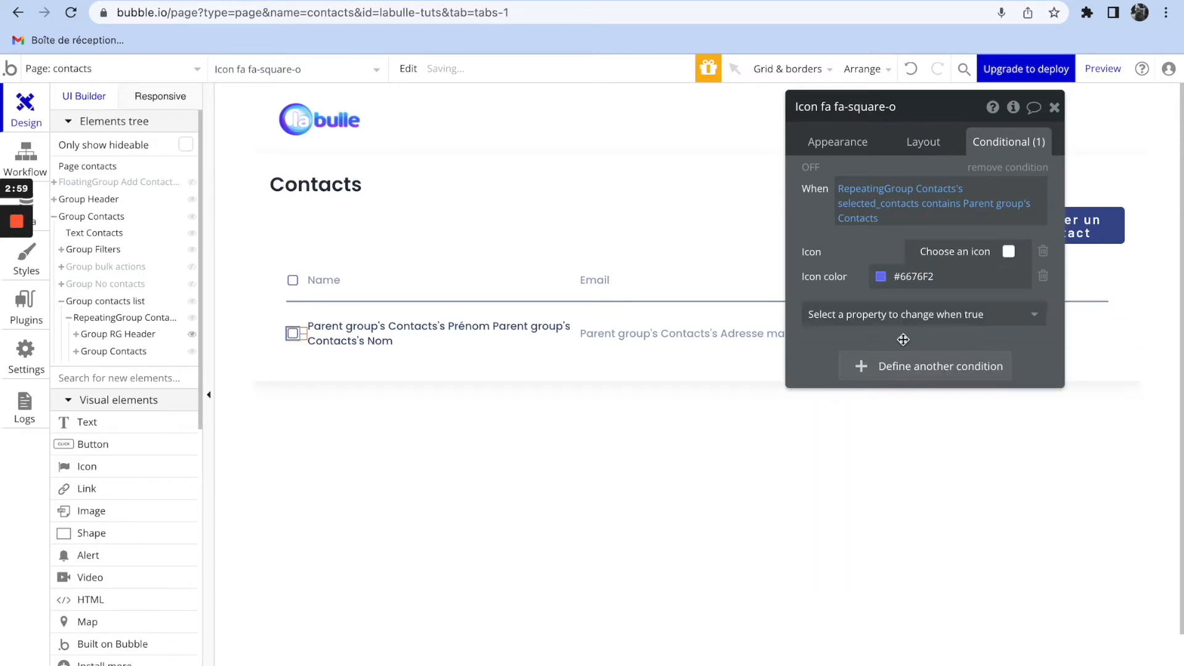
click(913, 276)
click(863, 298)
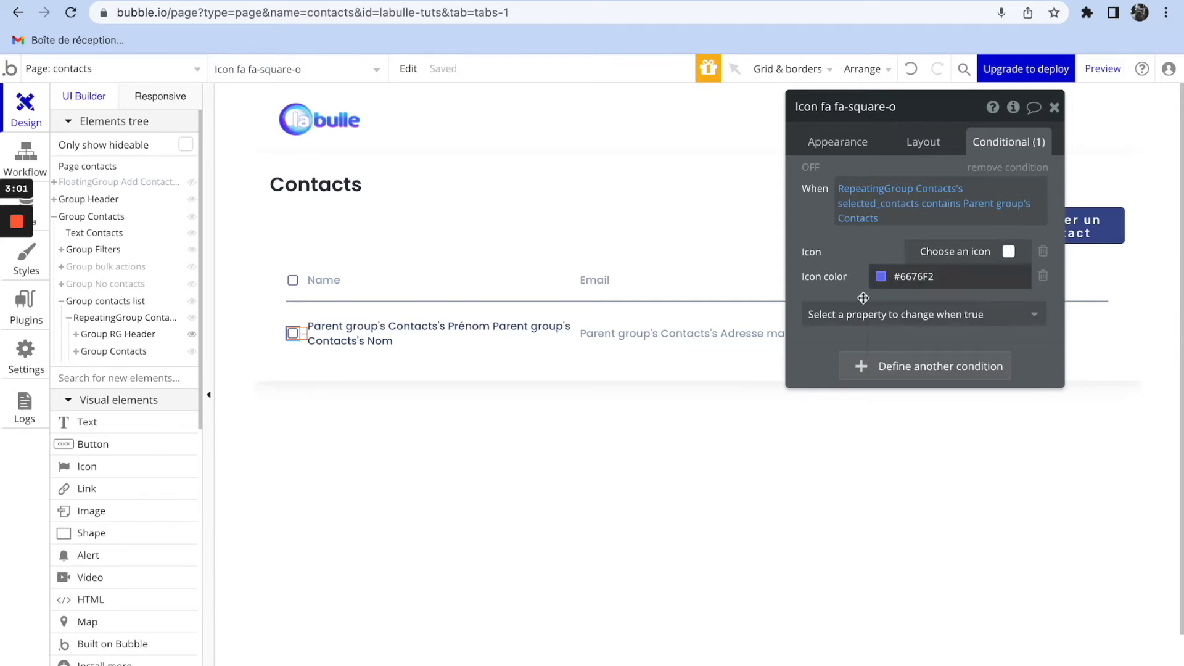
- Reload the running contacts page, test the selection by checking the first three contacts, and return to the editor
key(super+r)
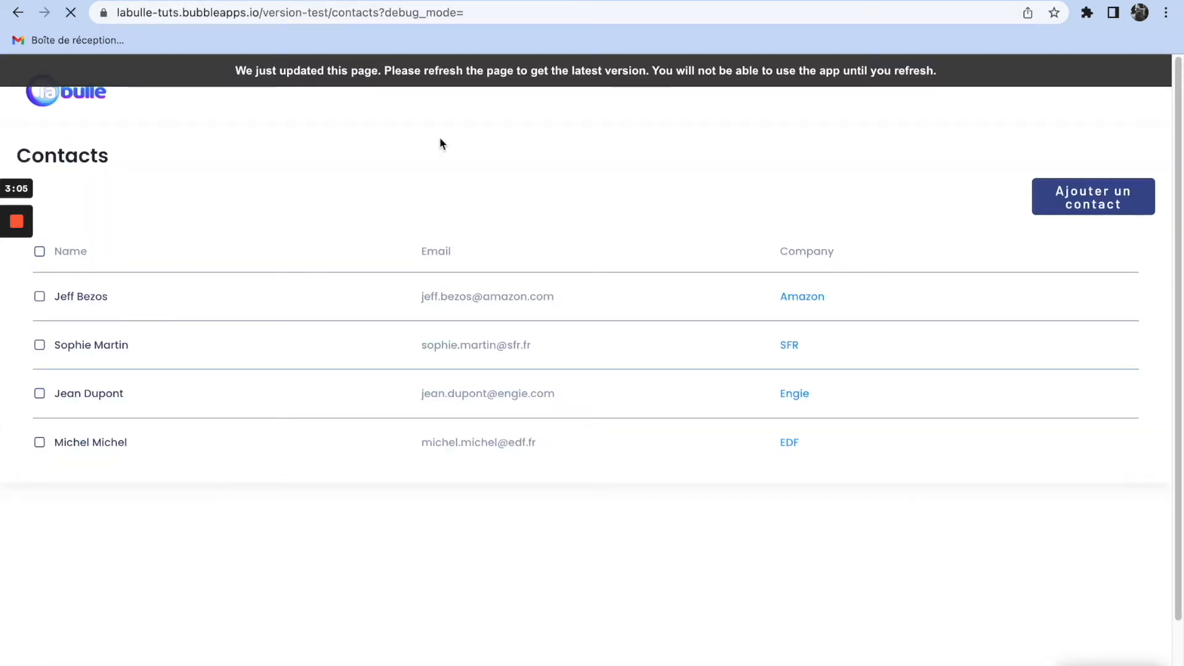
click(39, 296)
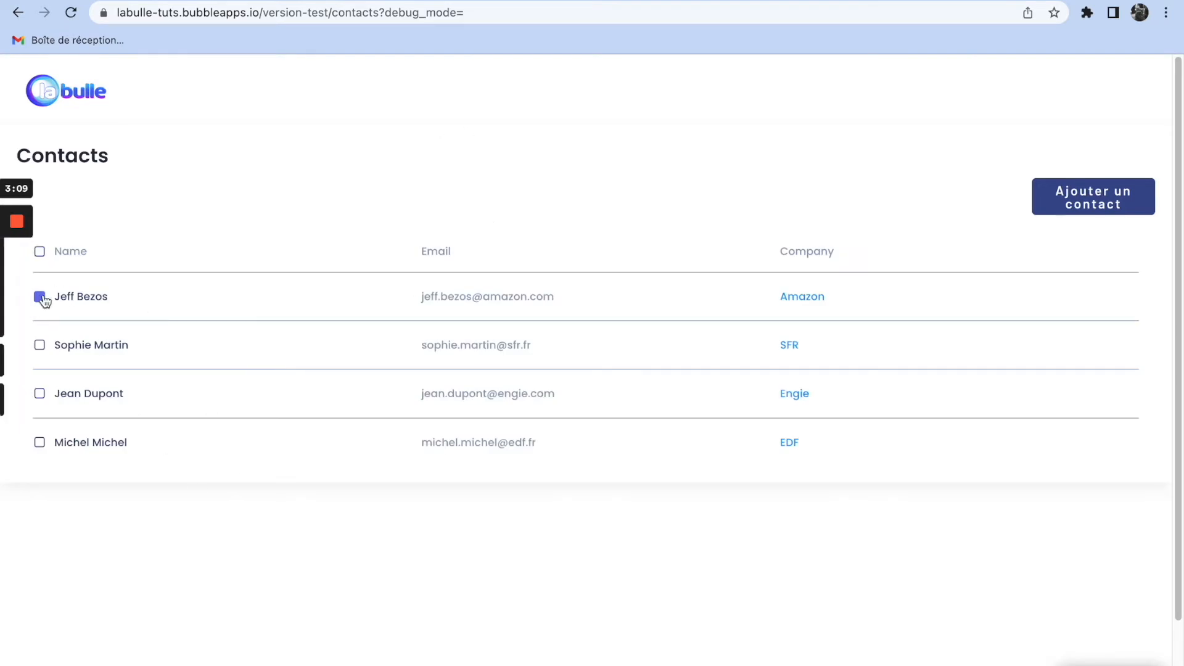
click(39, 345)
click(39, 393)
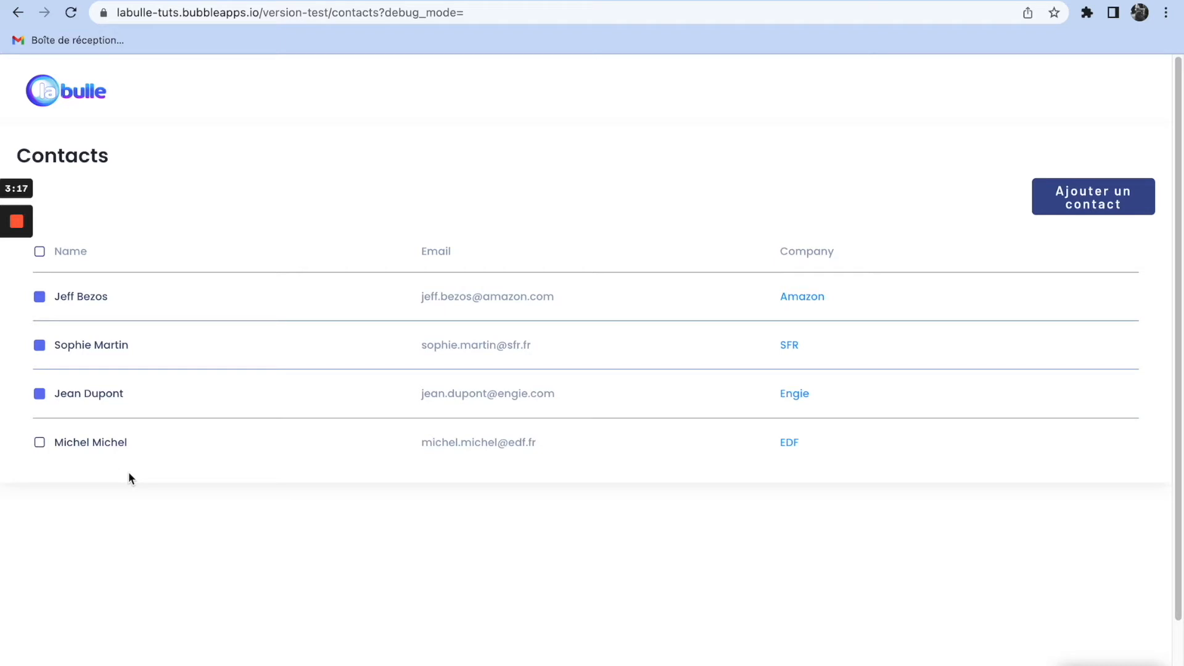
click(129, 1)
- Reopen the click workflow of the contact row's square icon
click(426, 448)
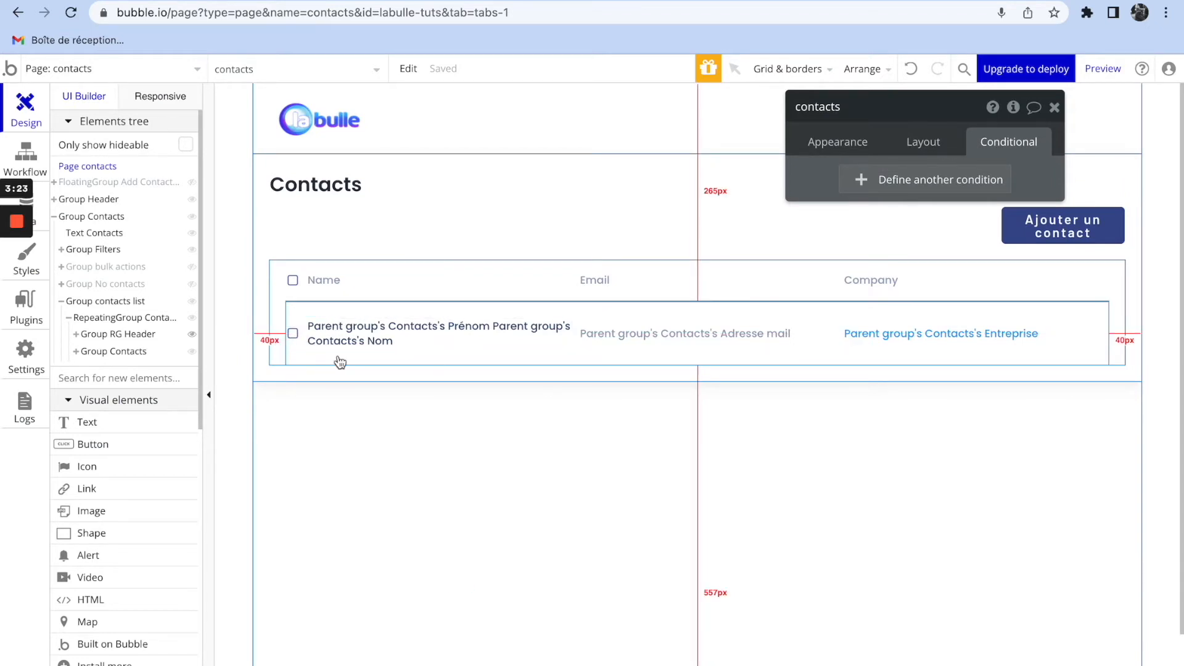
click(1054, 108)
click(295, 336)
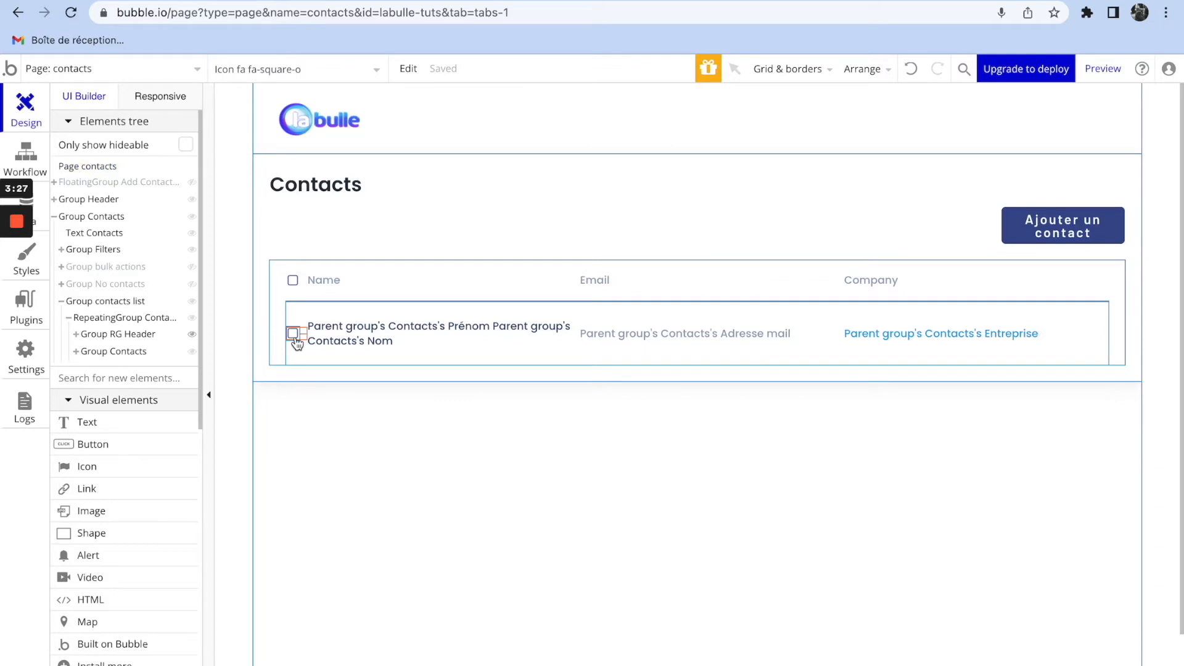
double_click(295, 338)
click(854, 284)
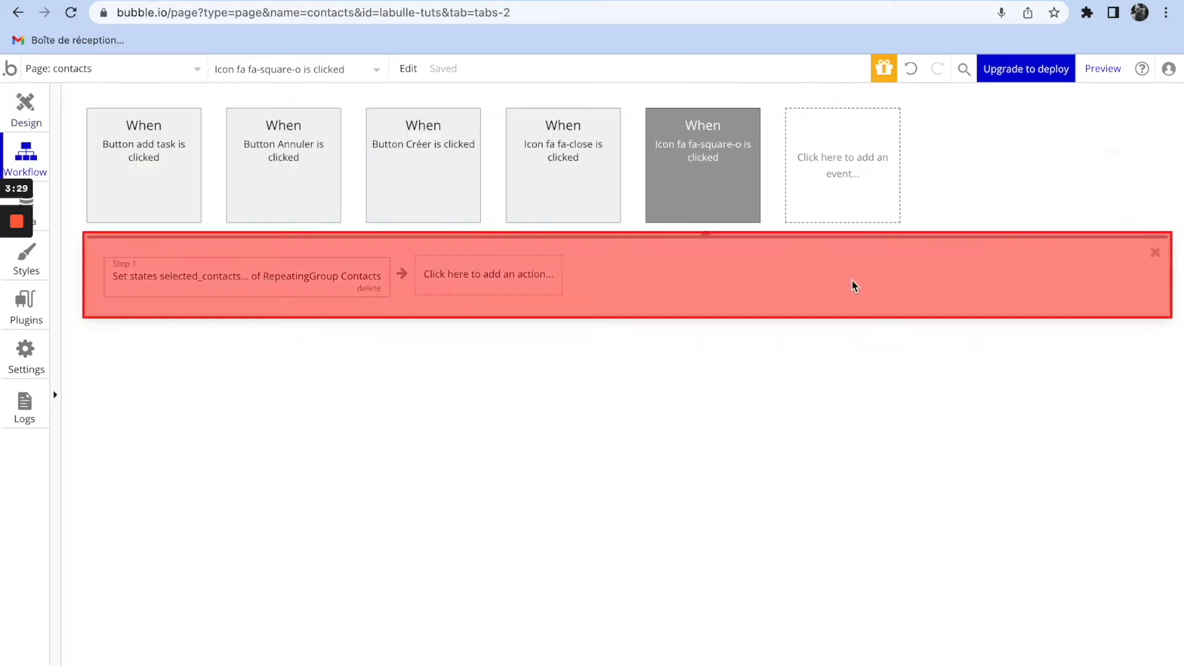
- Restrict the square icon's click event to run only when RepeatingGroup Contacts's selected_contacts doesn't contain Parent group's Contacts, and close its properties
click(739, 161)
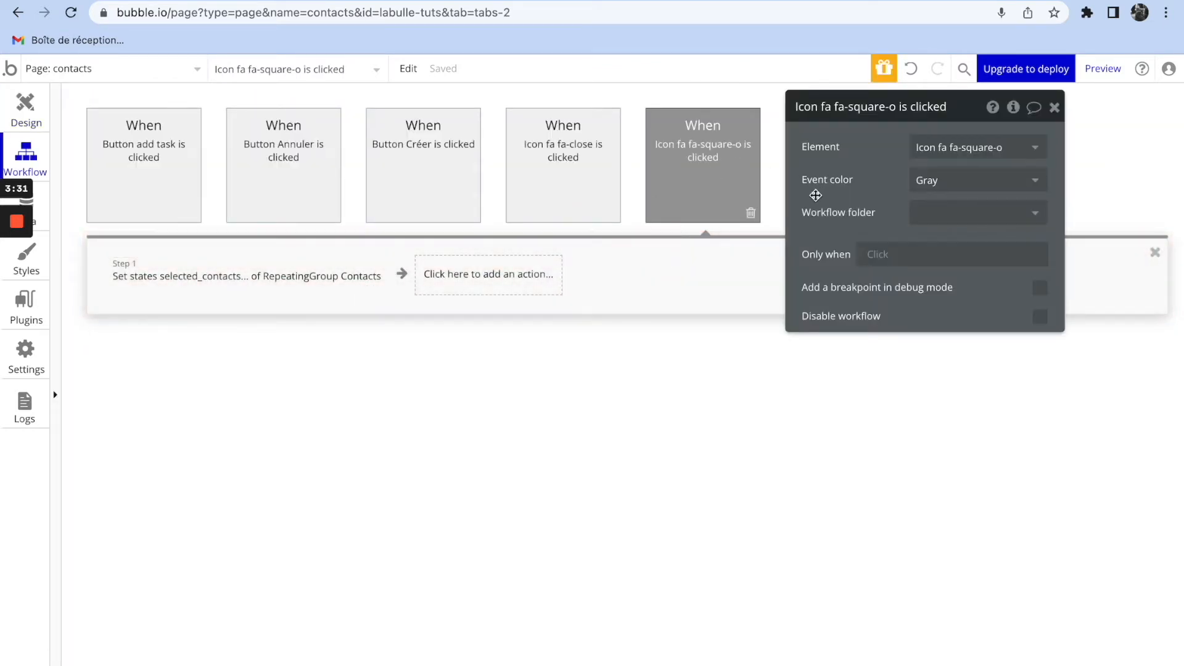
click(884, 256)
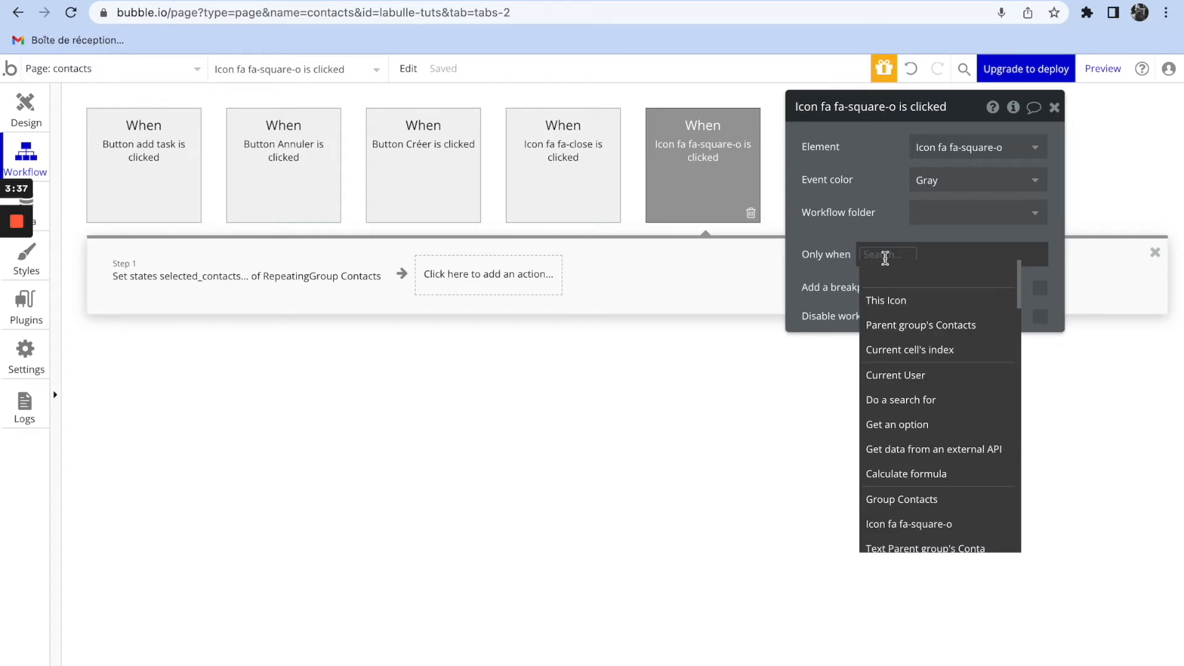
text(repe)
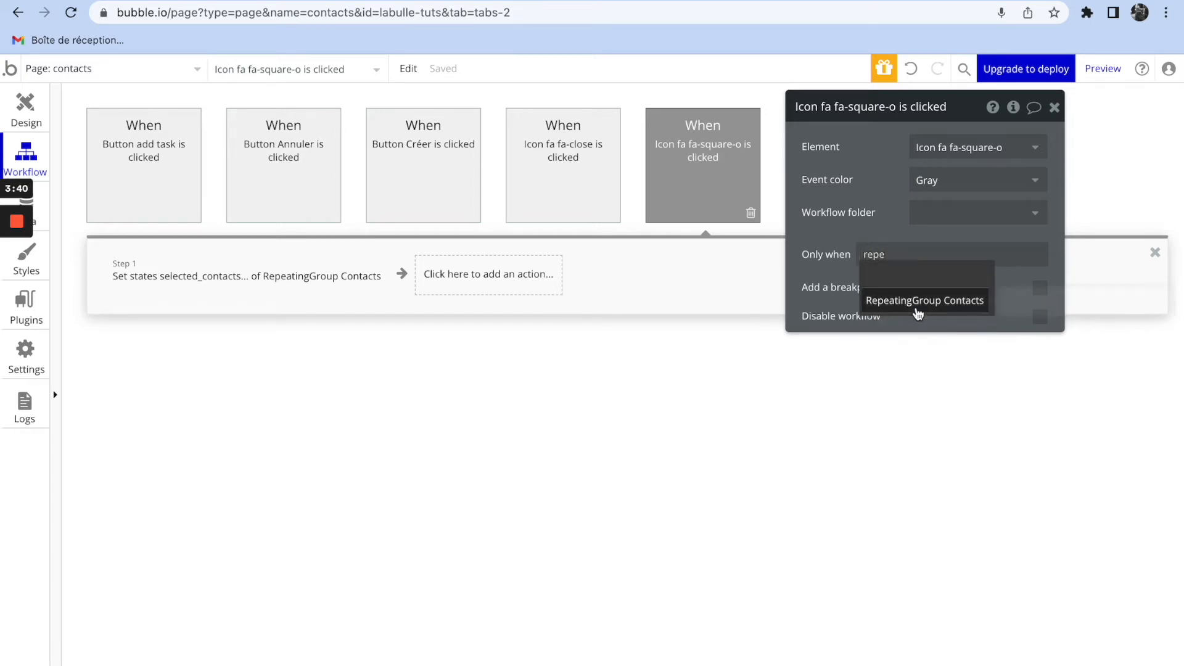
click(917, 307)
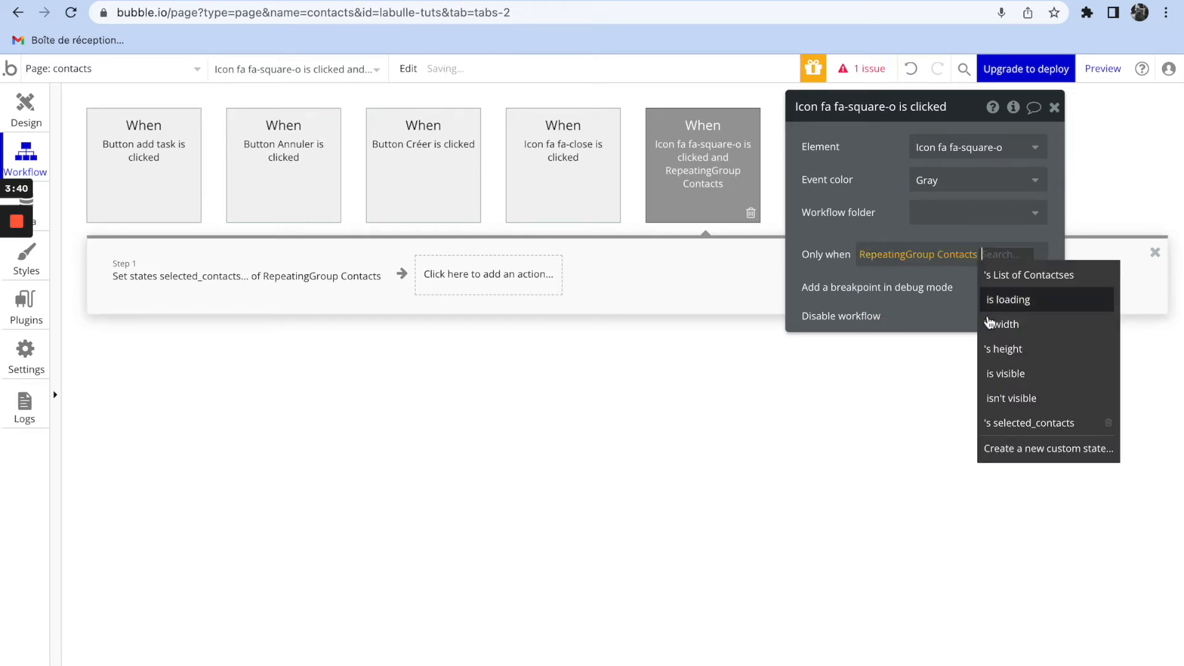
click(998, 422)
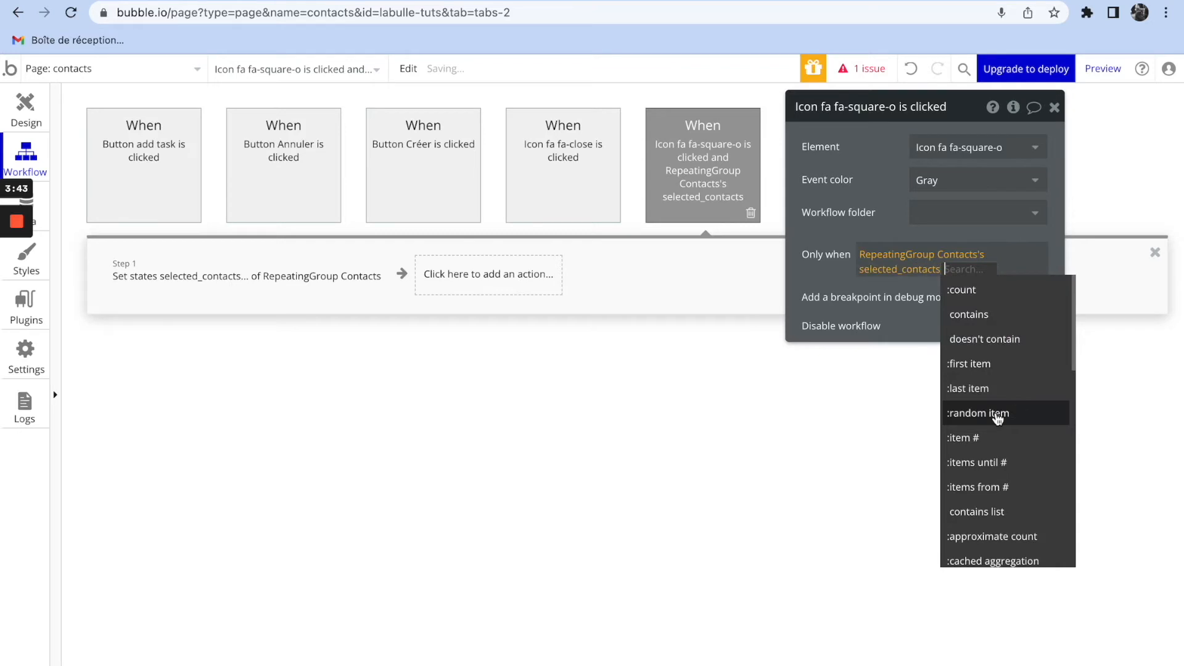
click(1029, 343)
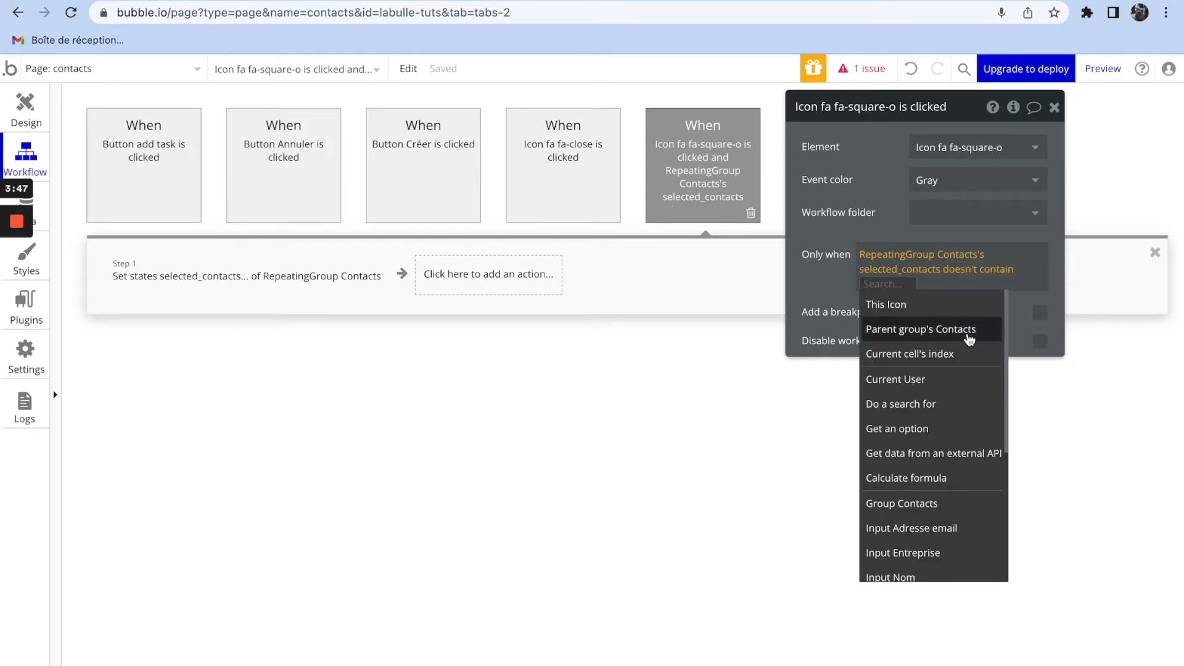
click(969, 339)
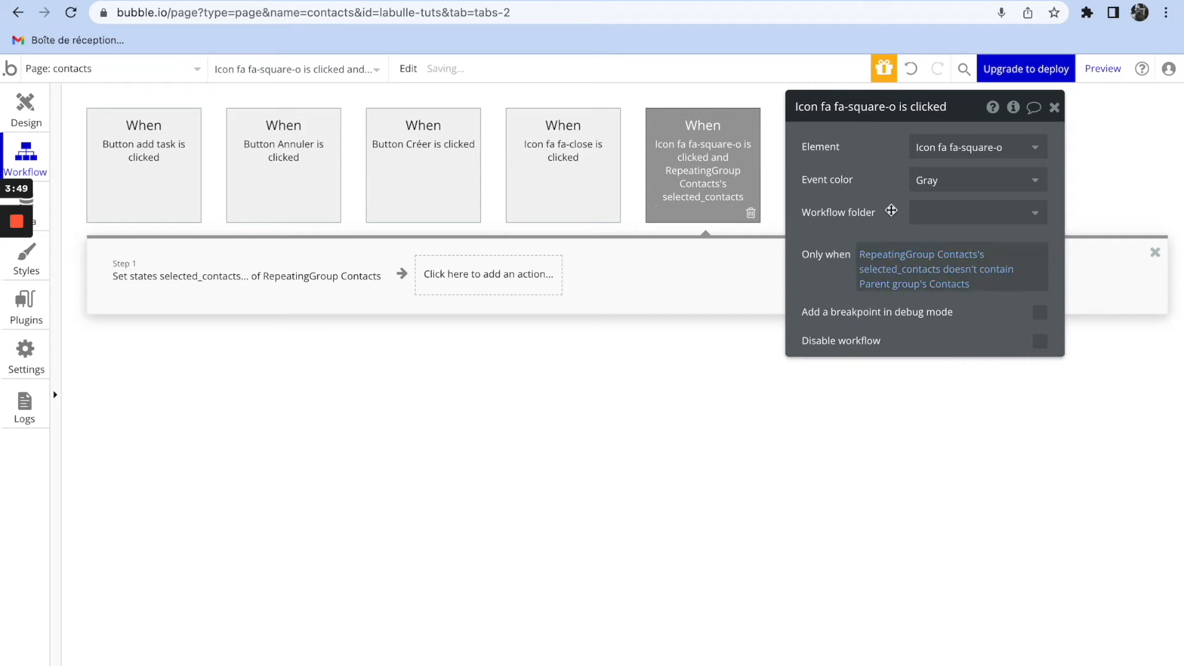
drag(893, 193, 792, 350)
click(953, 269)
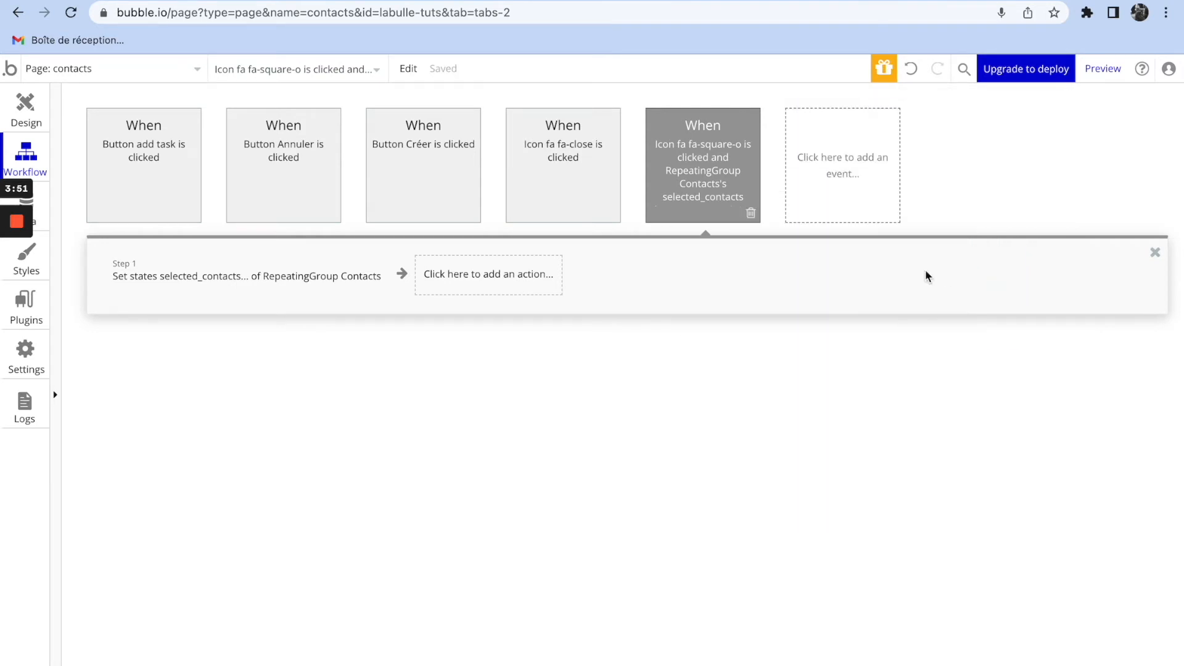
click(333, 1)
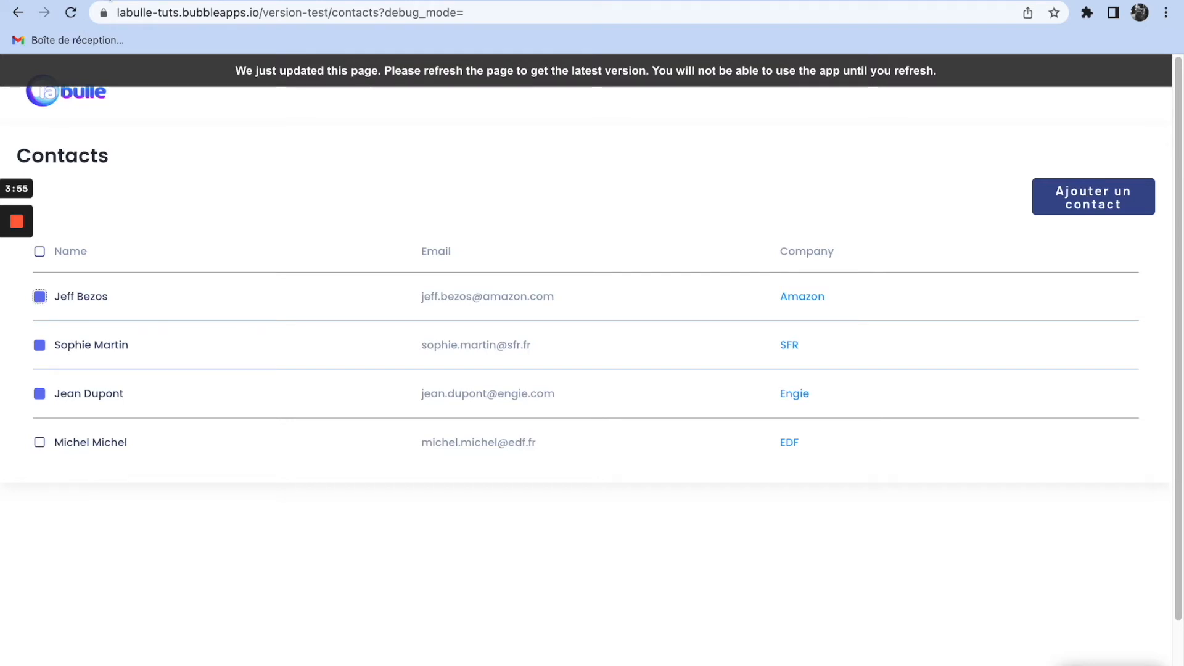
click(209, 1)
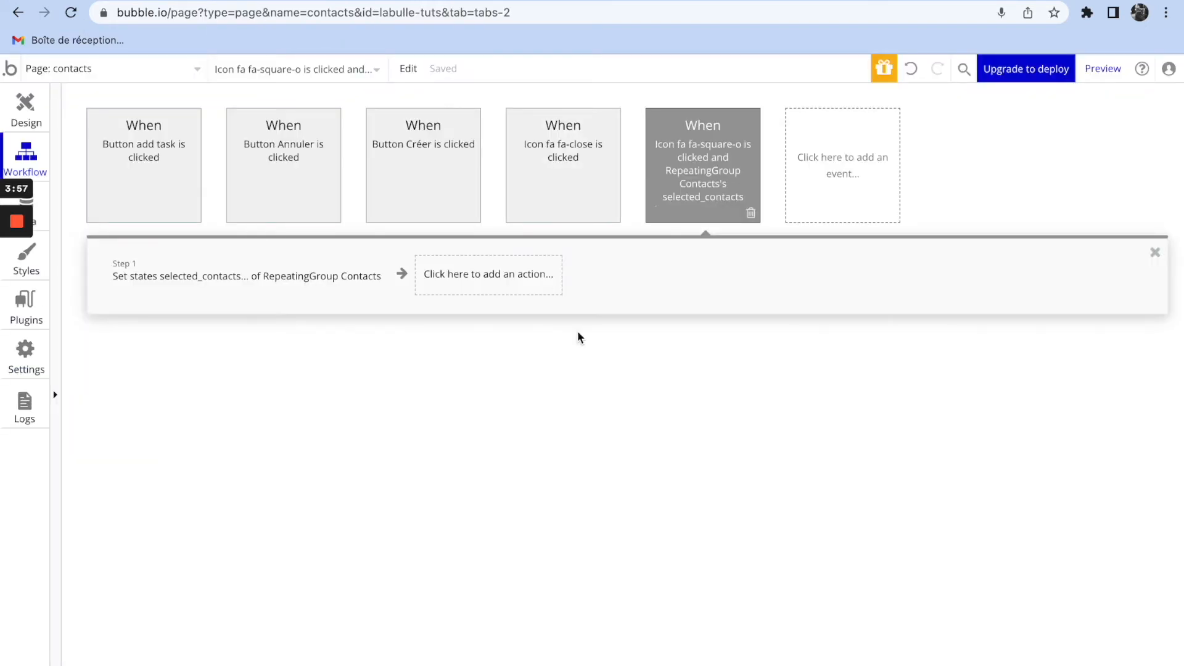
- Duplicate the row icon's conditional click event and make the copy run only when selected_contacts contains Parent group's Contacts
right_click(690, 177)
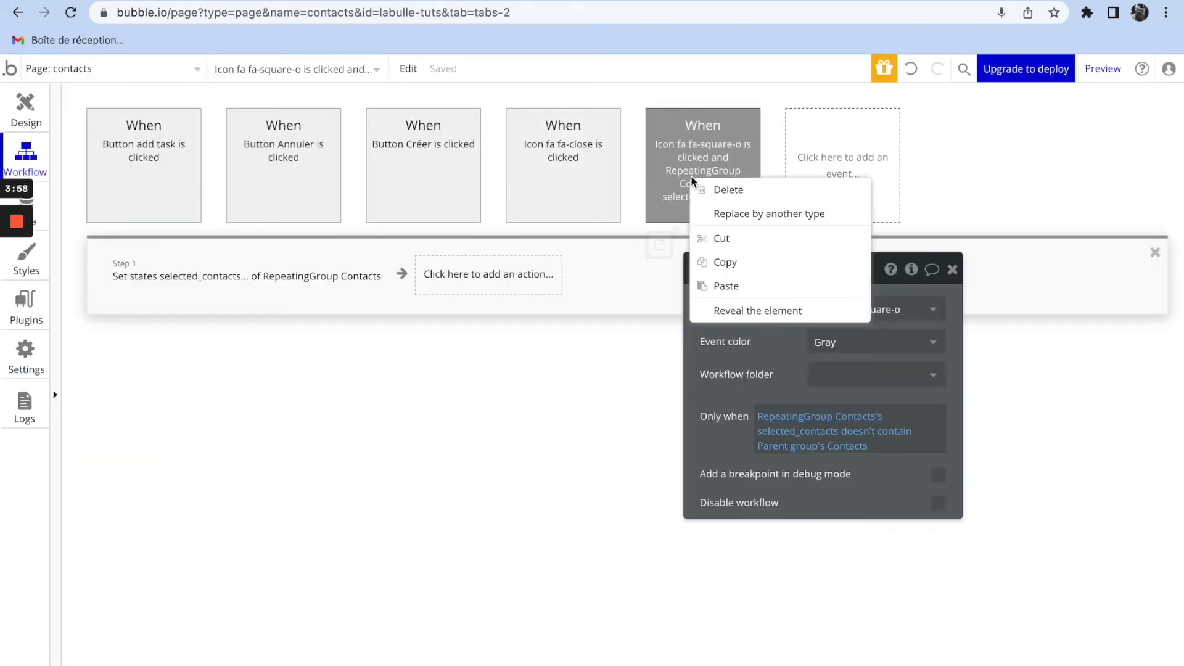
click(735, 264)
click(952, 269)
right_click(869, 203)
click(891, 214)
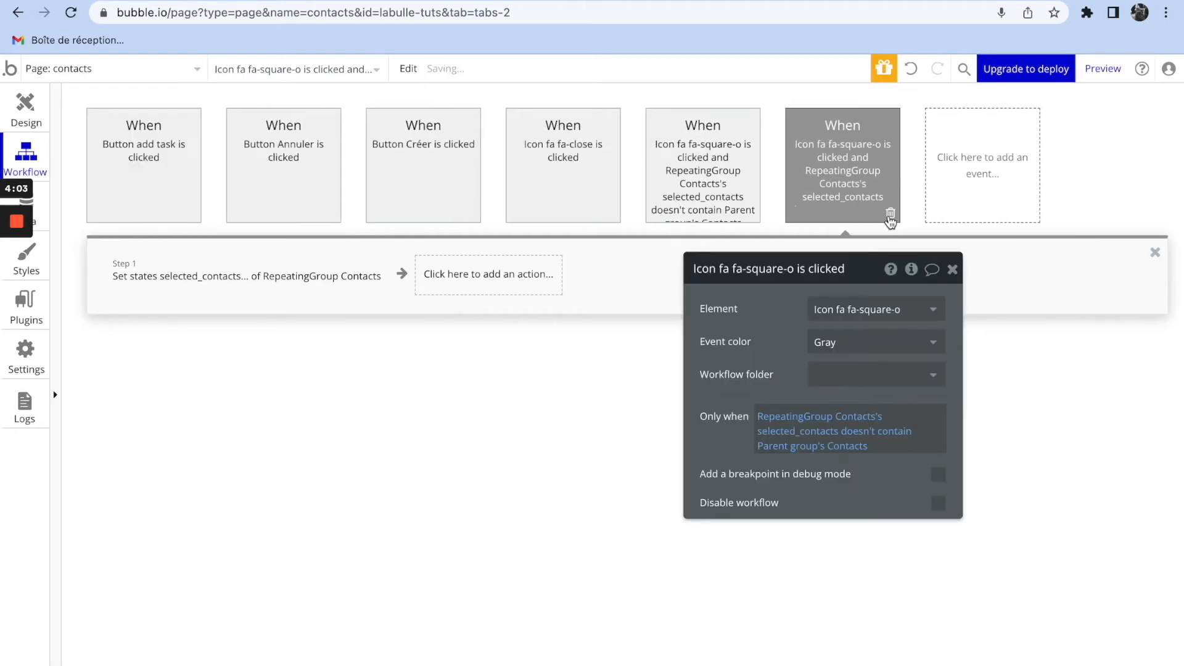
click(872, 438)
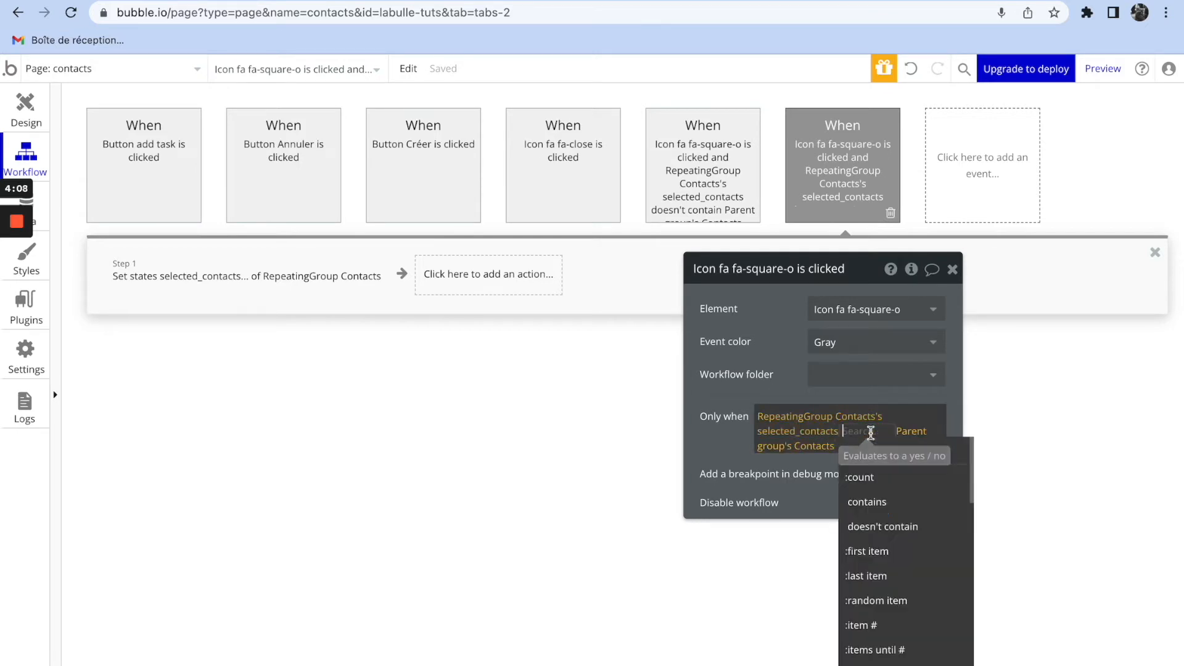
click(859, 499)
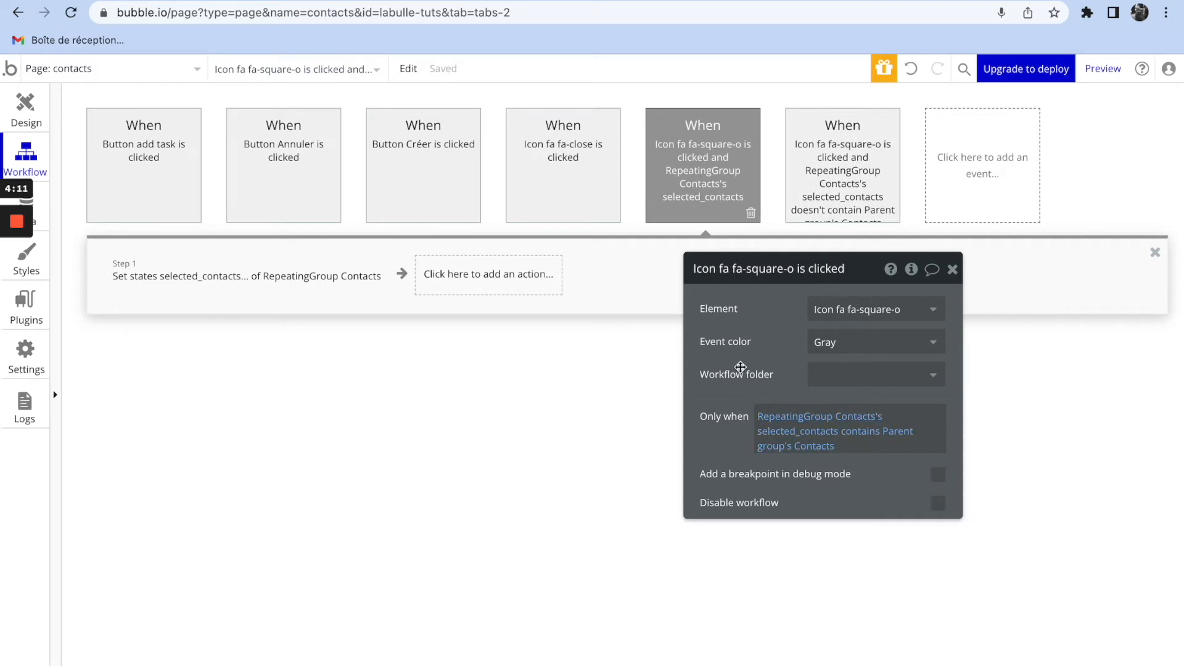
- Change the copied event's Set state value to RepeatingGroup Contacts's selected_contacts:minus item Parent group's Contacts
click(229, 282)
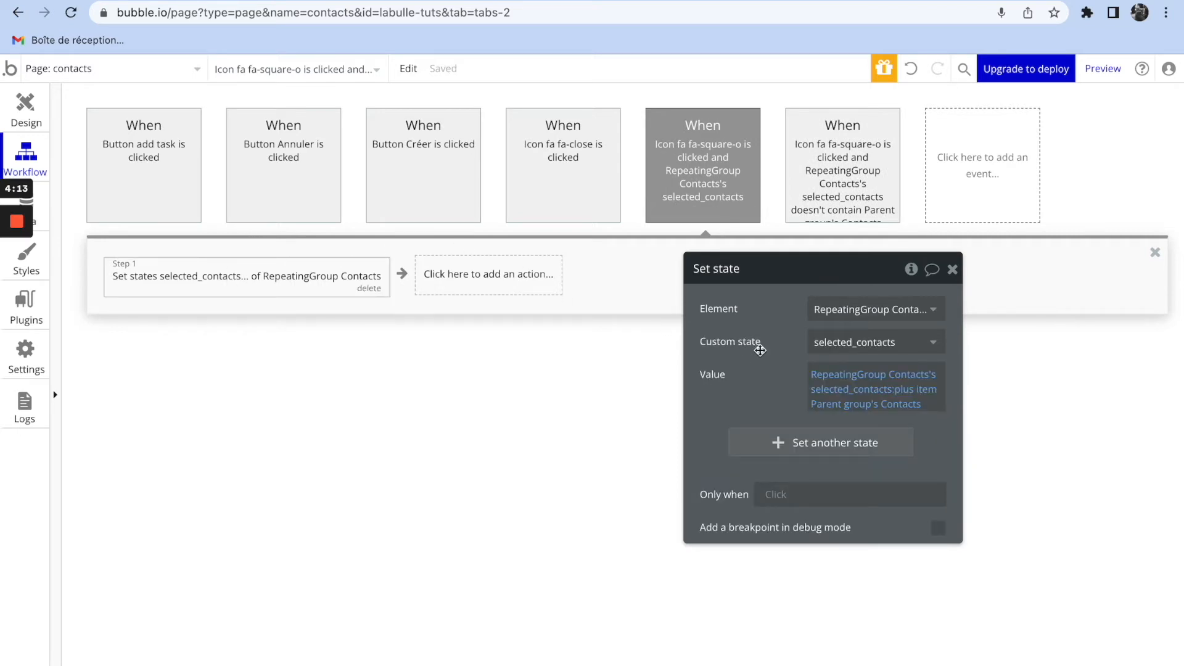
click(913, 389)
text(min)
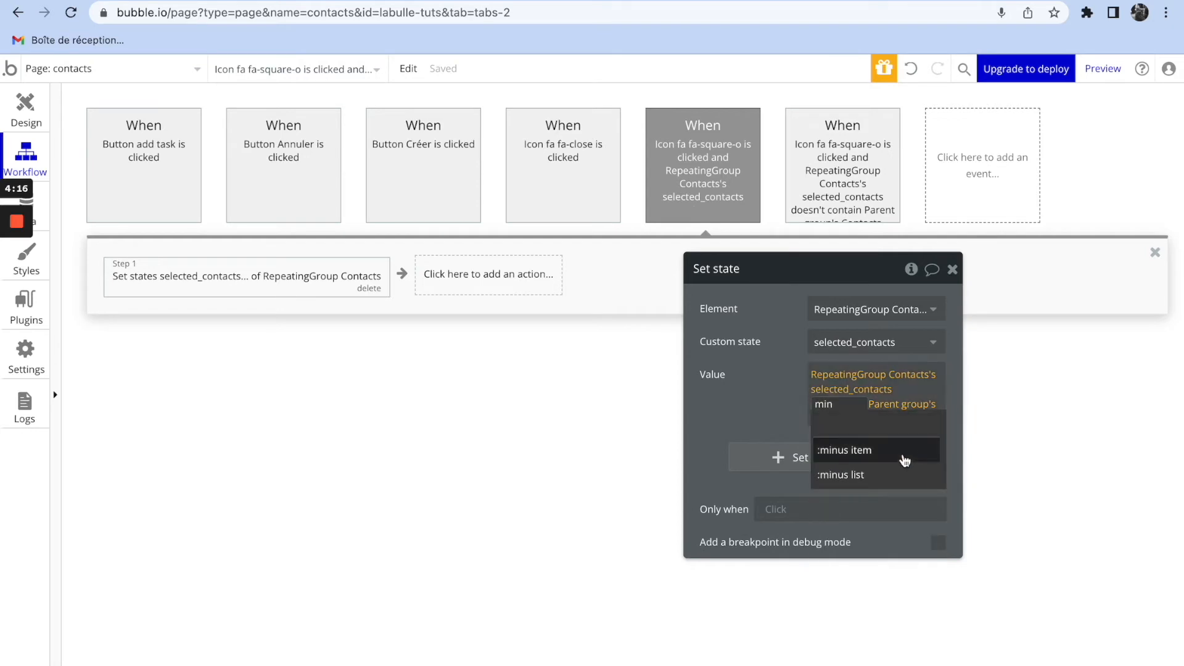
click(909, 453)
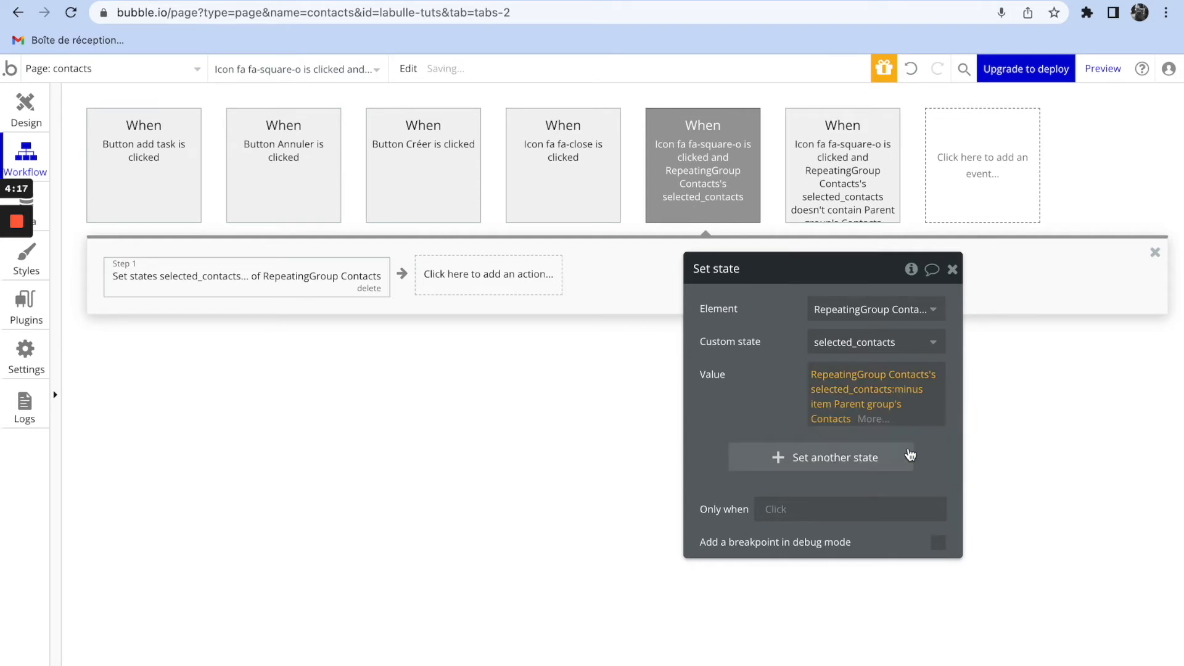
- Reload the running contacts page and test checking and unchecking individual contact rows
click(327, 0)
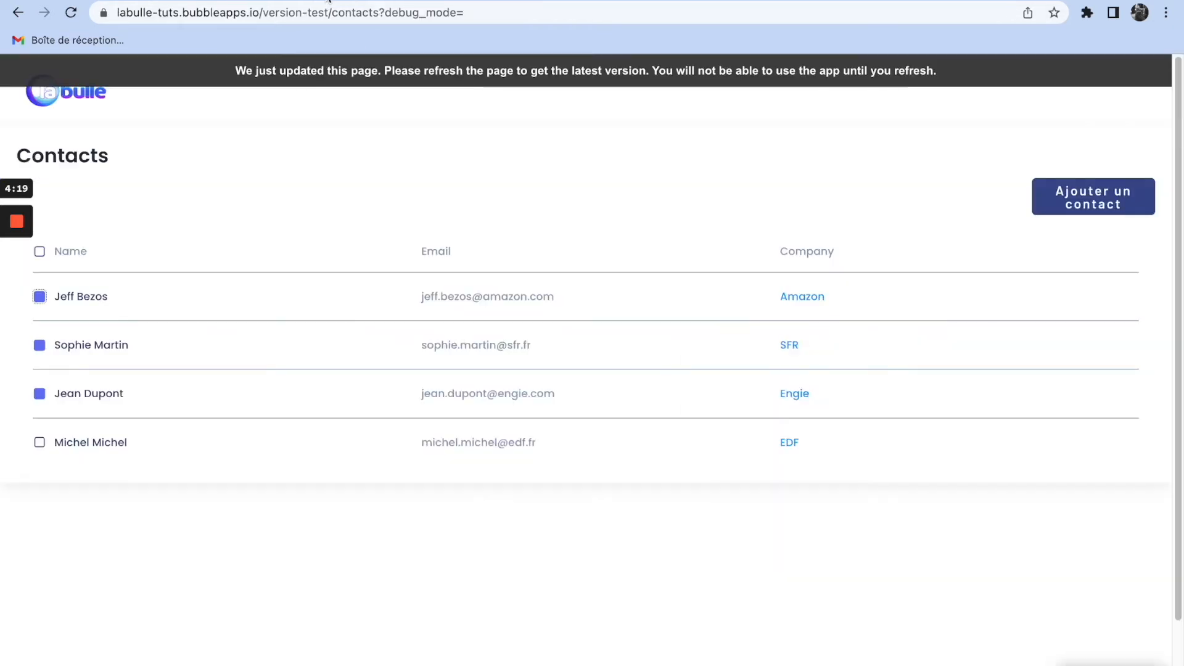
key(super+r)
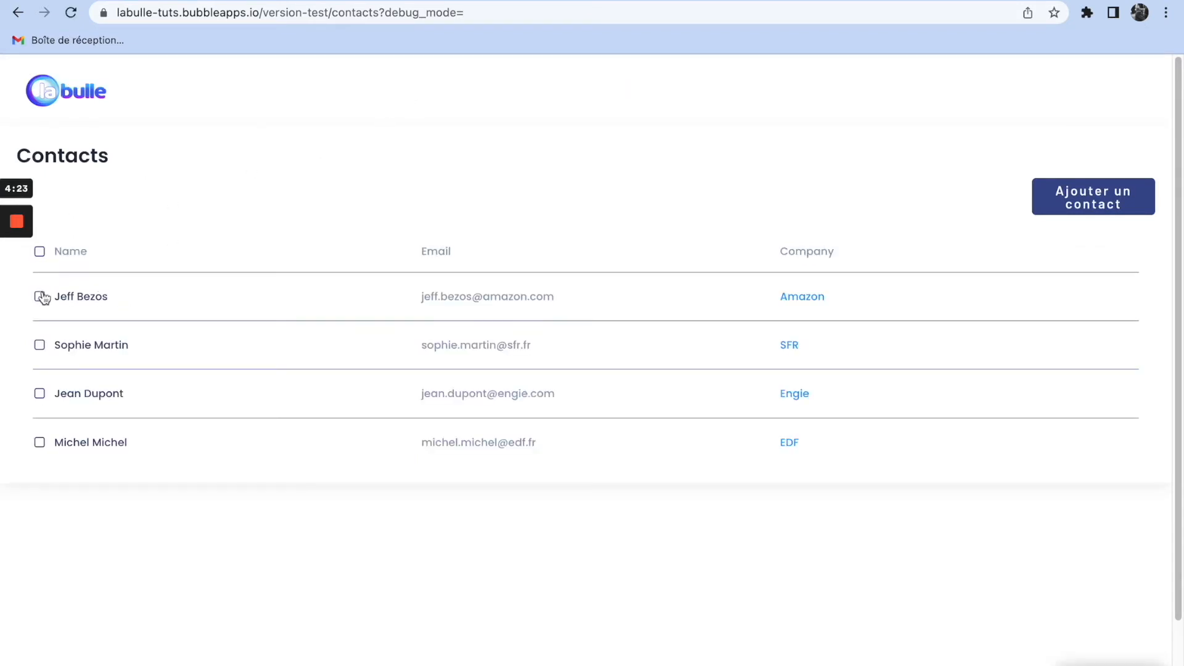
click(40, 346)
click(39, 347)
click(39, 394)
click(41, 347)
drag(179, 457, 15, 283)
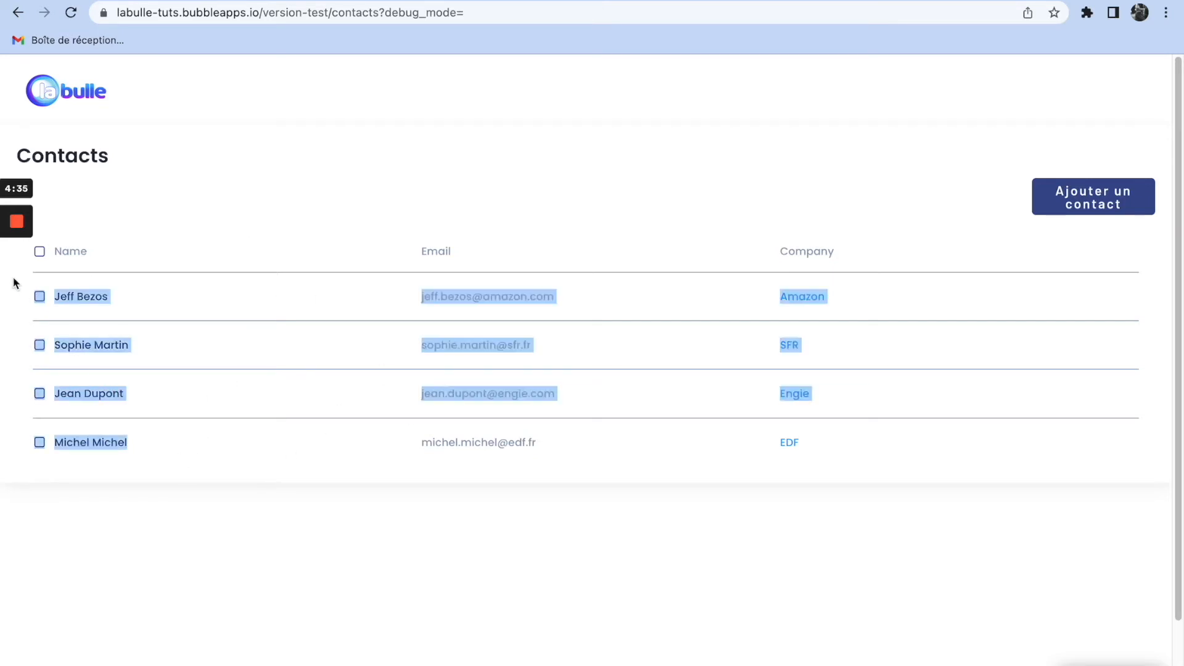
click(229, 524)
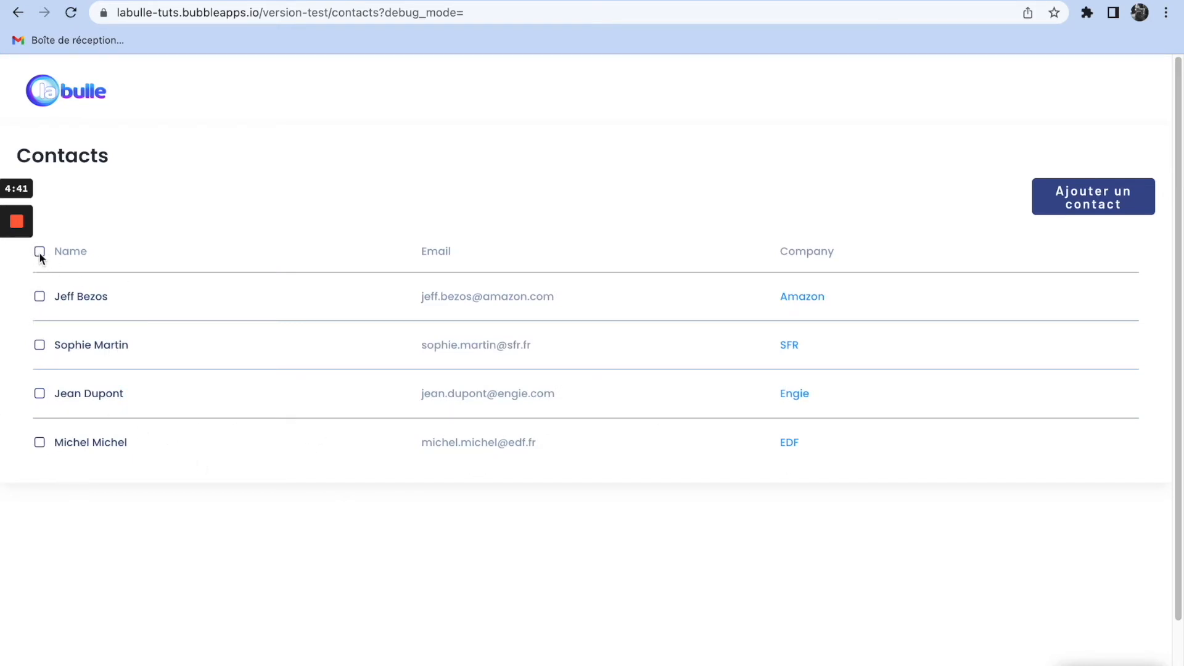
- Return to the editor's design view and create a click workflow for the square icon in the list header beside Name
key(ctrl+shift+Tab)
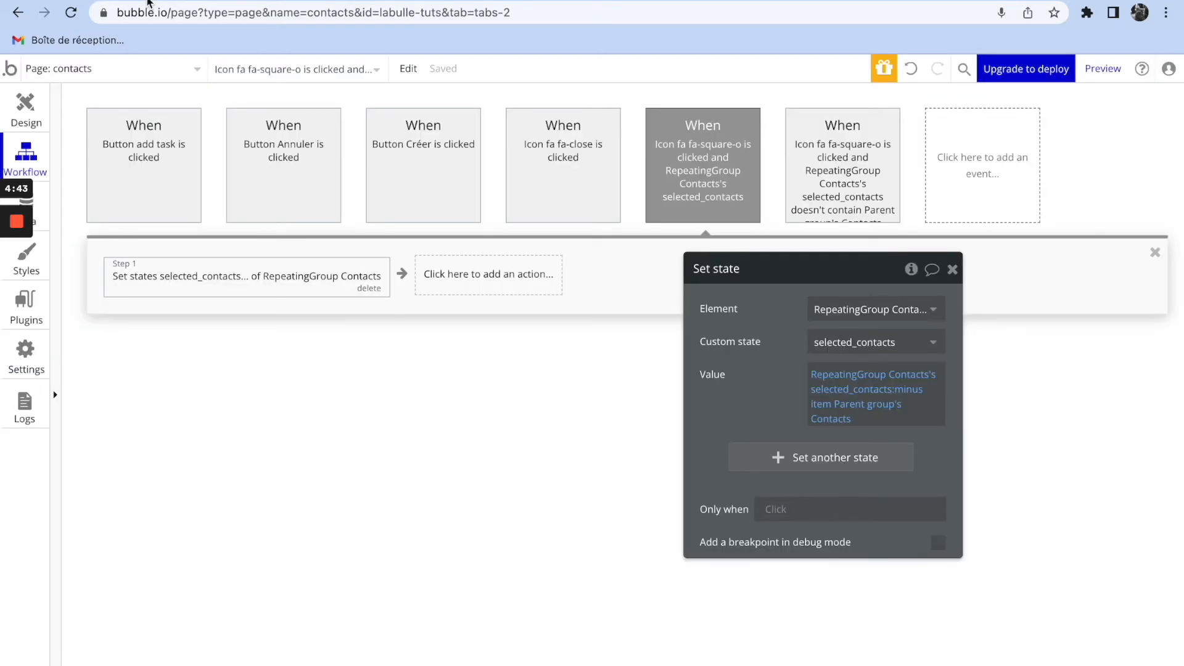
click(26, 104)
click(292, 280)
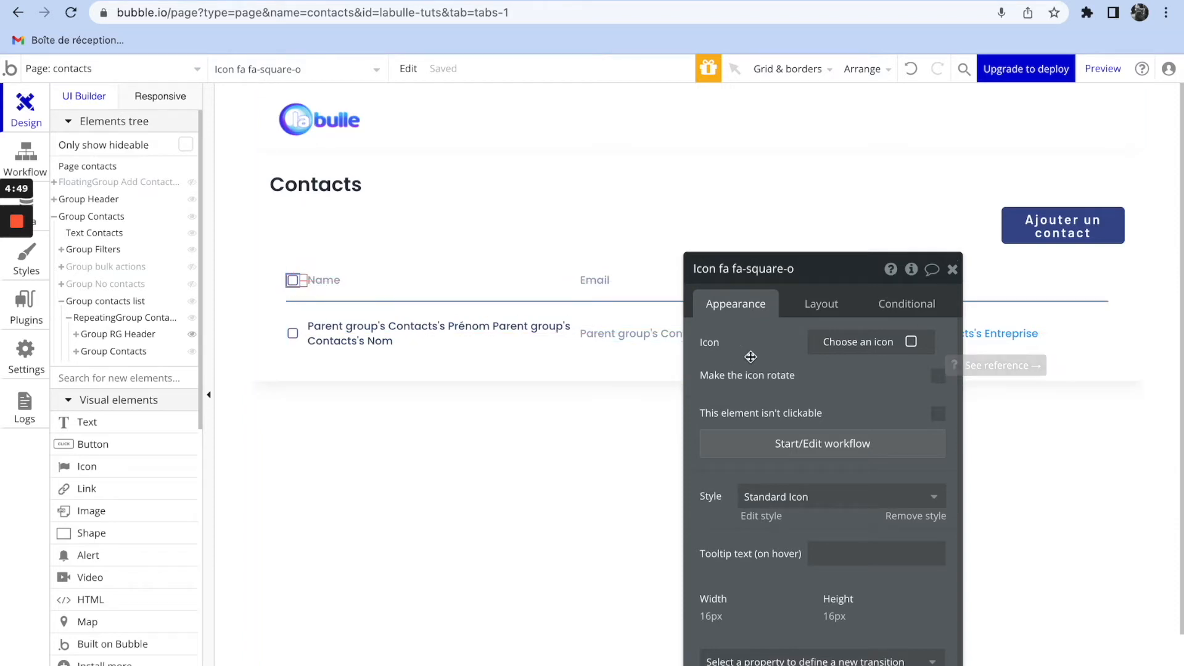
click(814, 458)
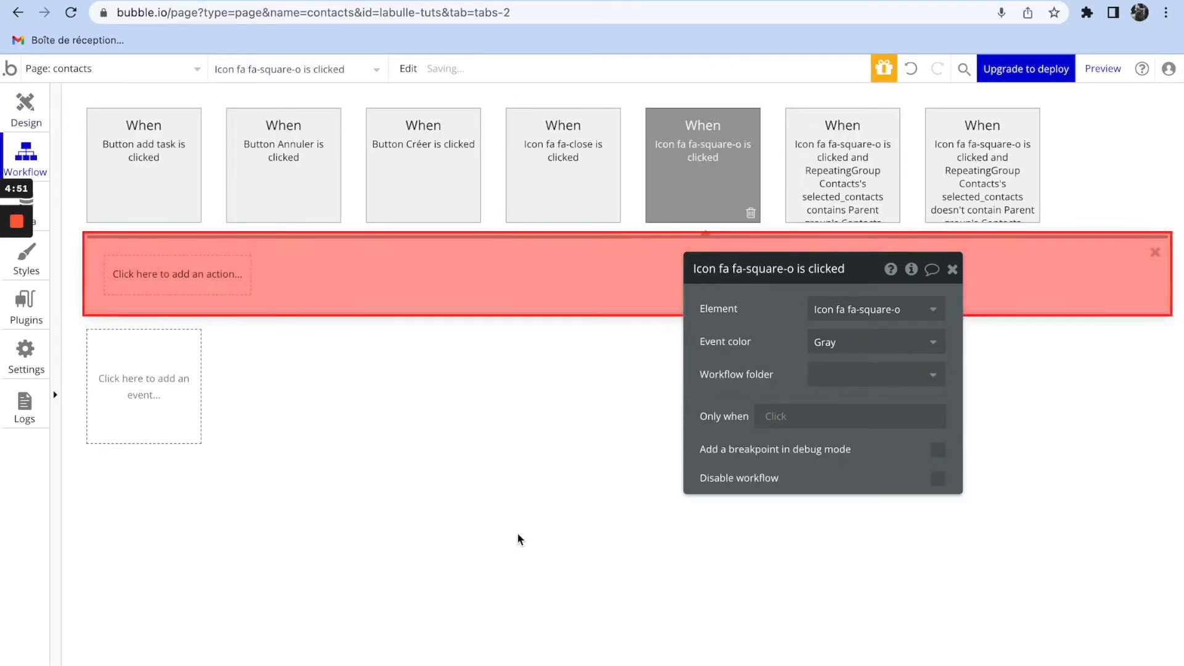
- Add a Set state action to the header icon's event, targeting the selected_contacts state of RepeatingGroup Contacts
click(199, 273)
text(stat)
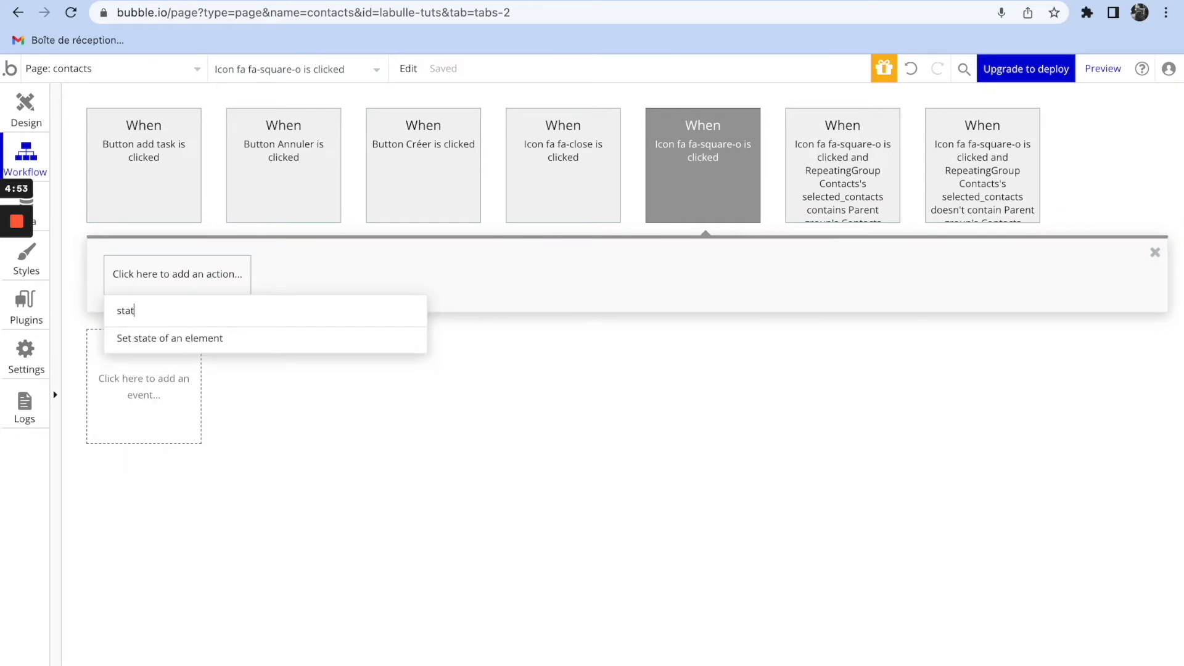
click(185, 339)
click(830, 311)
text(rep)
click(866, 334)
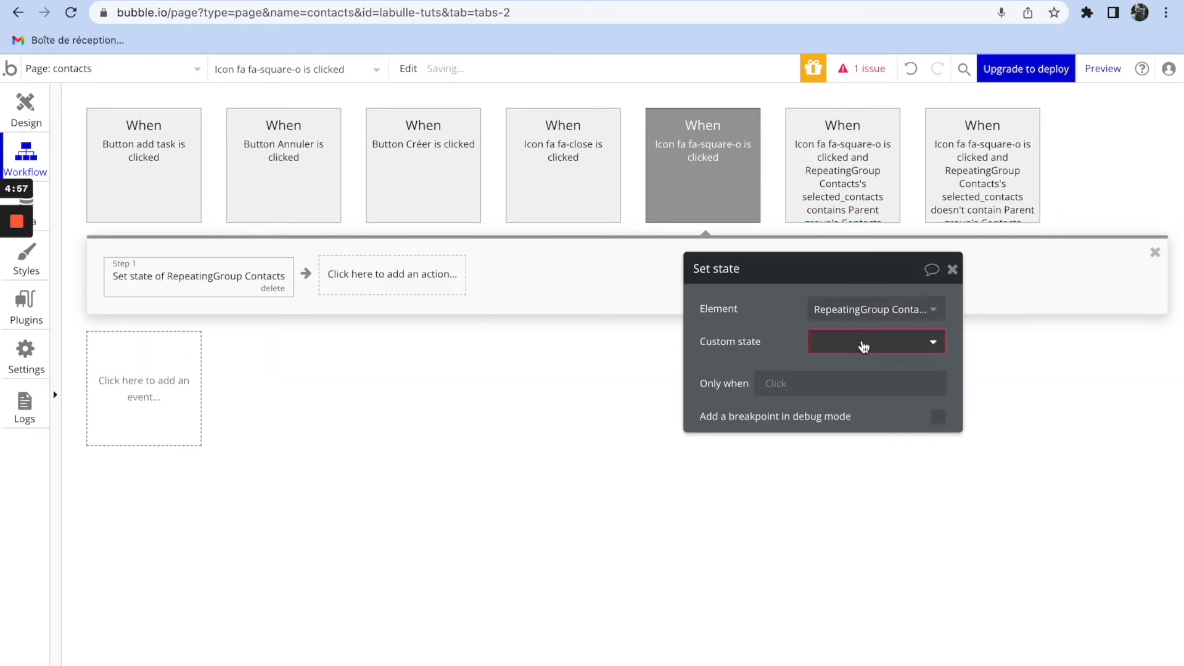
click(863, 341)
click(854, 369)
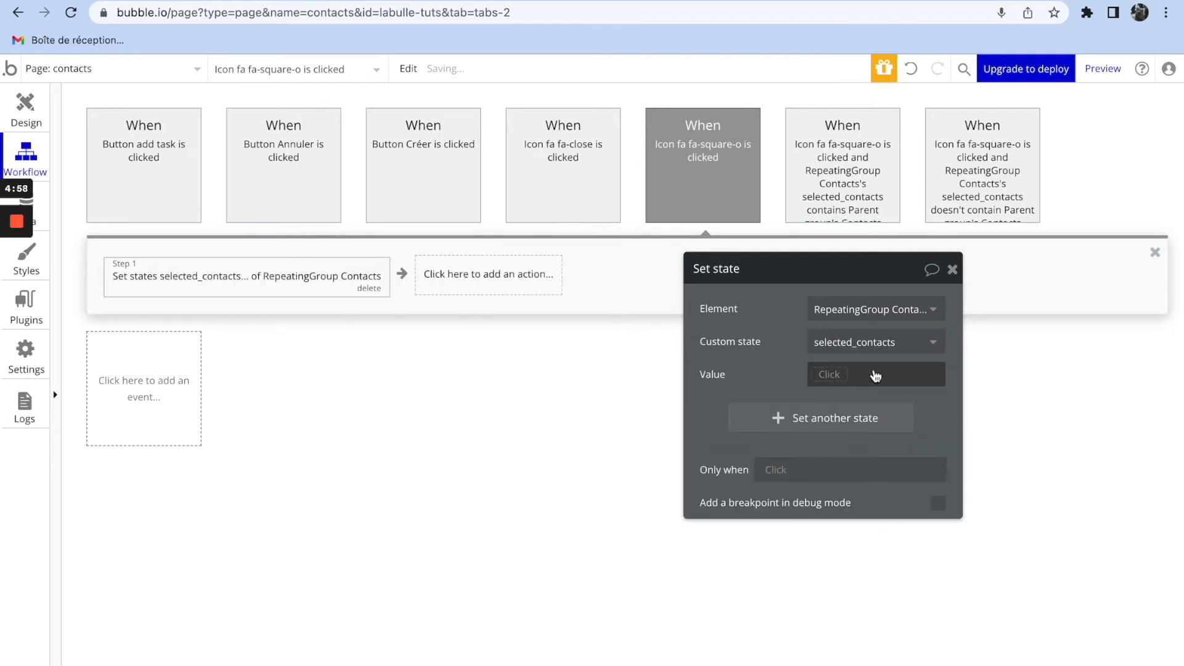
- Set the action's value to RepeatingGroup Contacts's List of Contactses
click(826, 377)
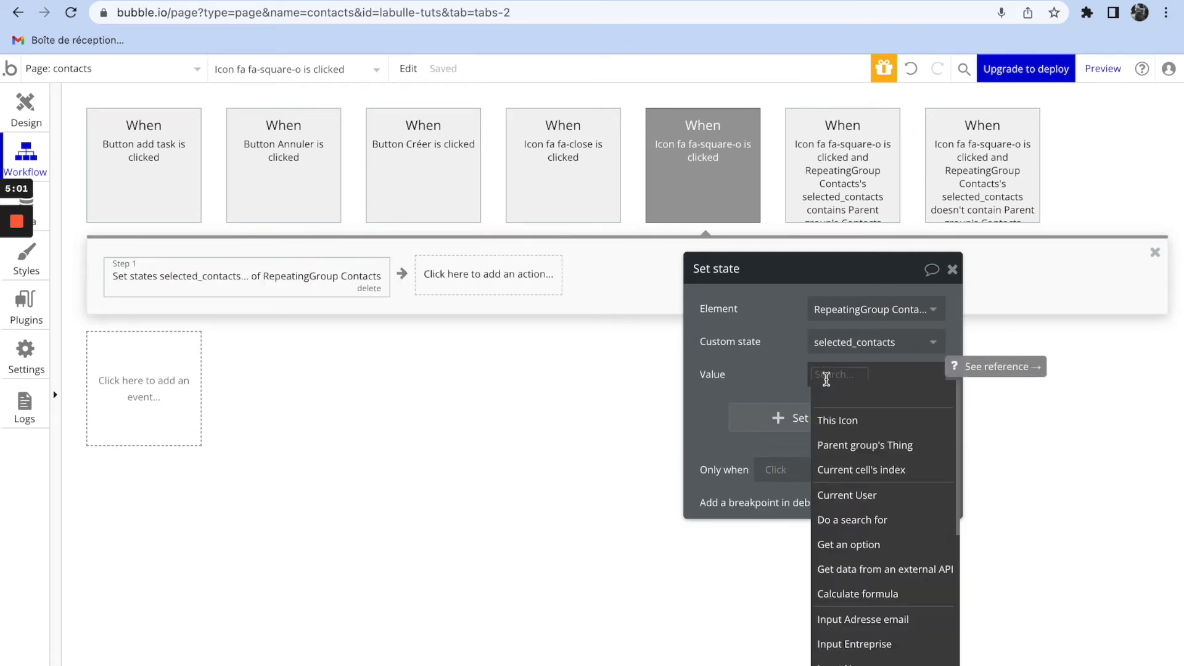
text(rep)
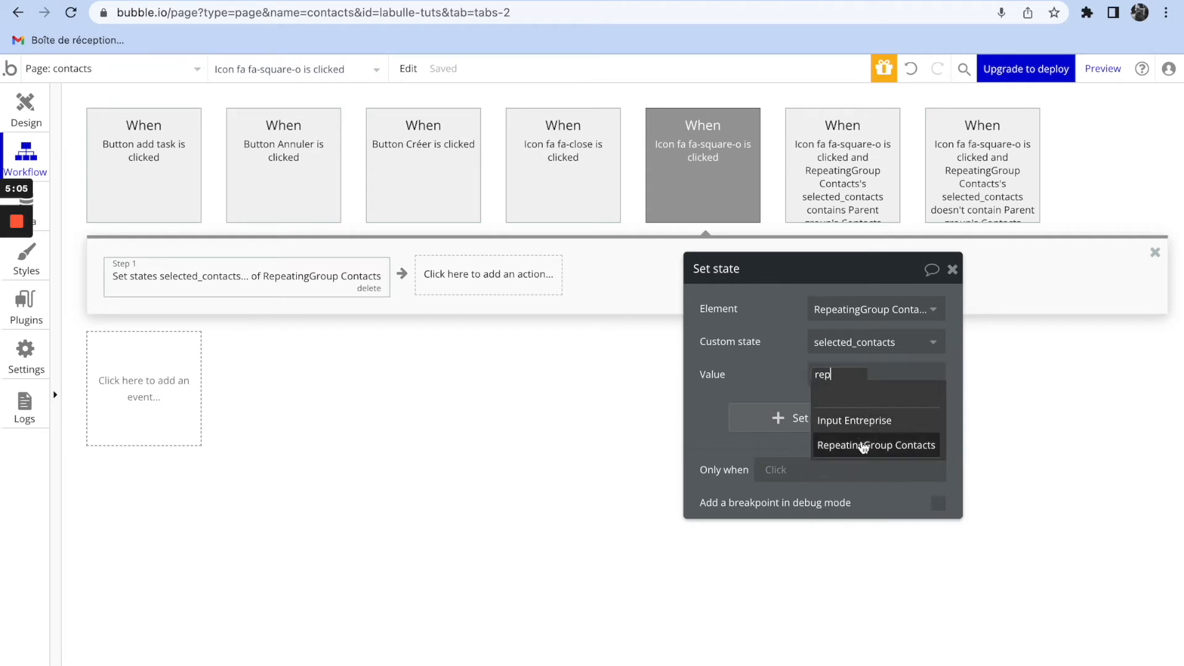
click(863, 446)
click(875, 417)
click(784, 328)
- Reload the running contacts page and test selecting all contacts with the header square icon
click(363, 0)
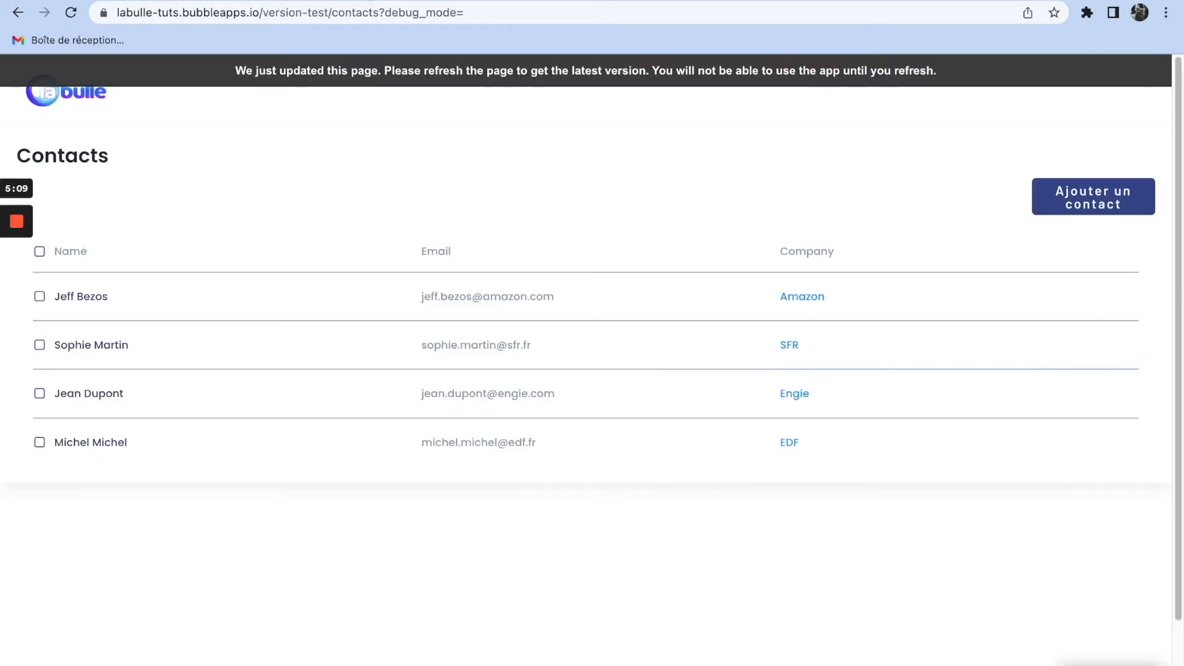
key(super+r)
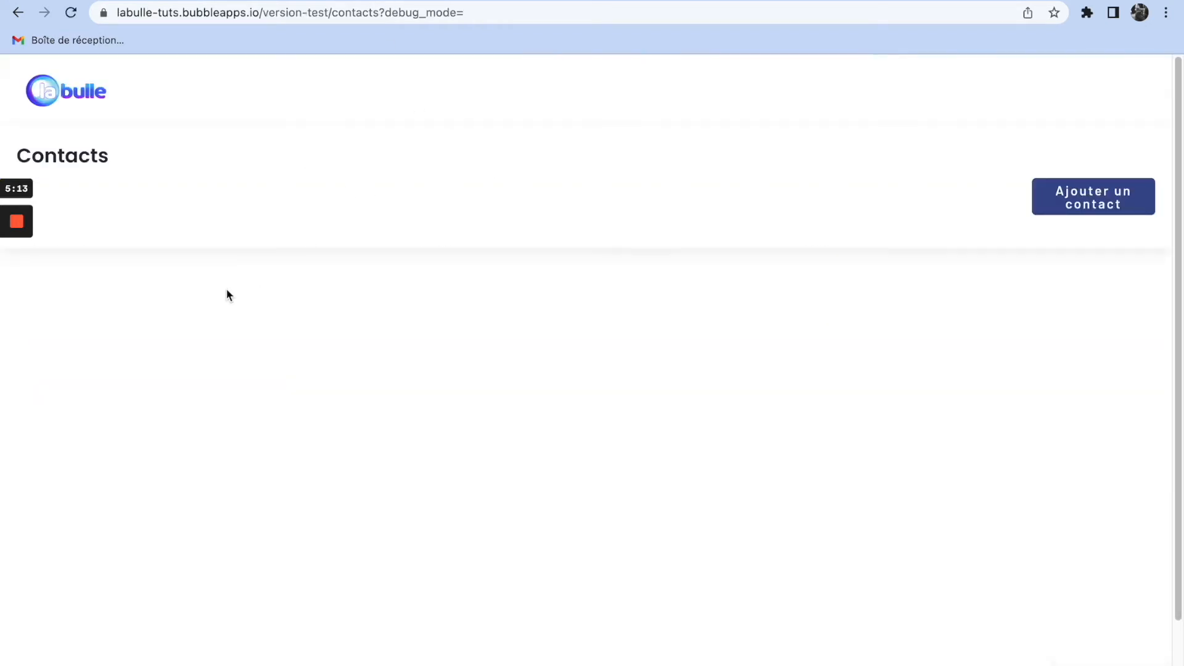
click(40, 252)
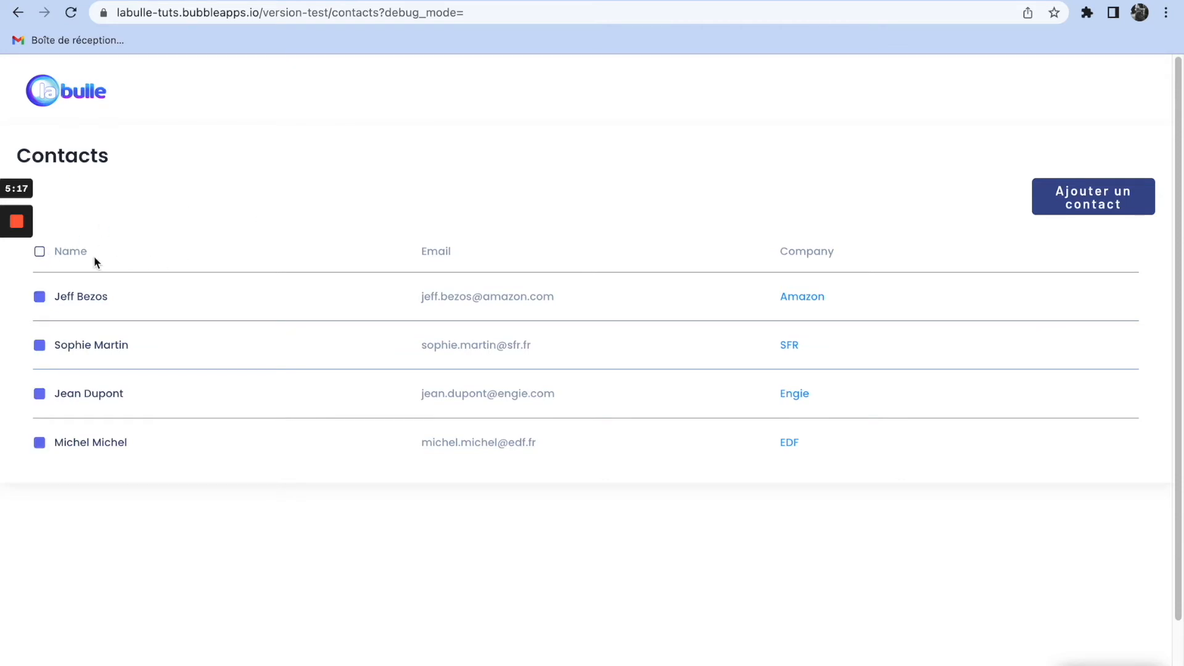
drag(118, 257, 22, 255)
click(40, 255)
- Return to the editor and start the header icon event's run condition with RepeatingGroup Contacts's selected_contacts:count
click(128, 0)
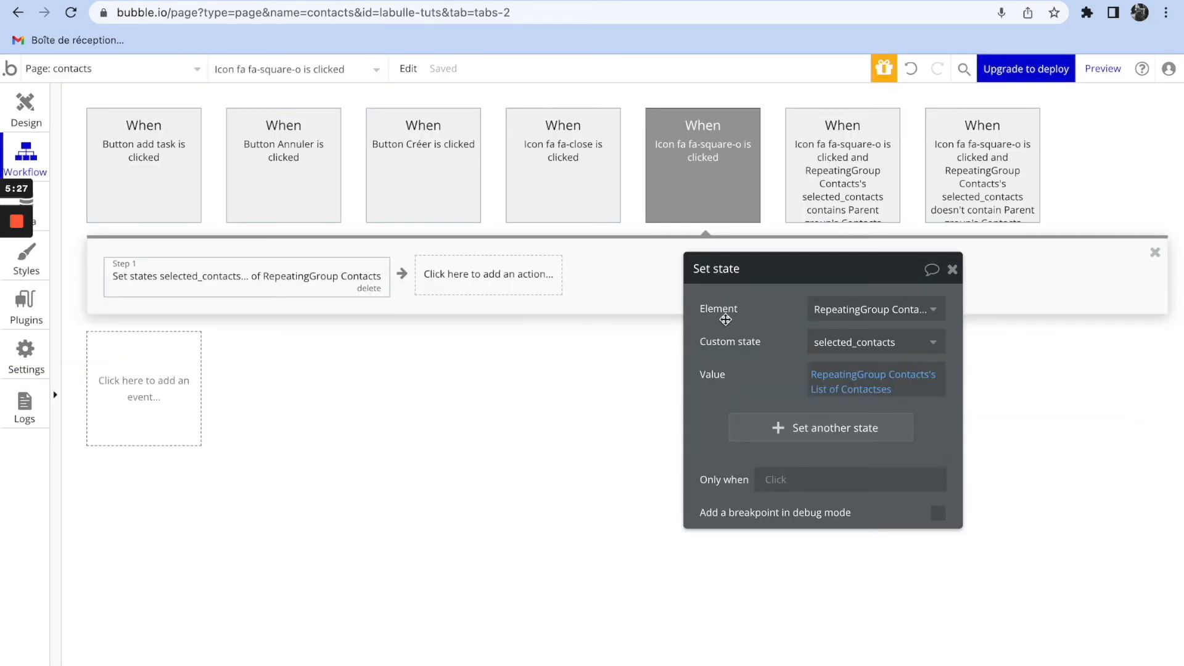
click(709, 171)
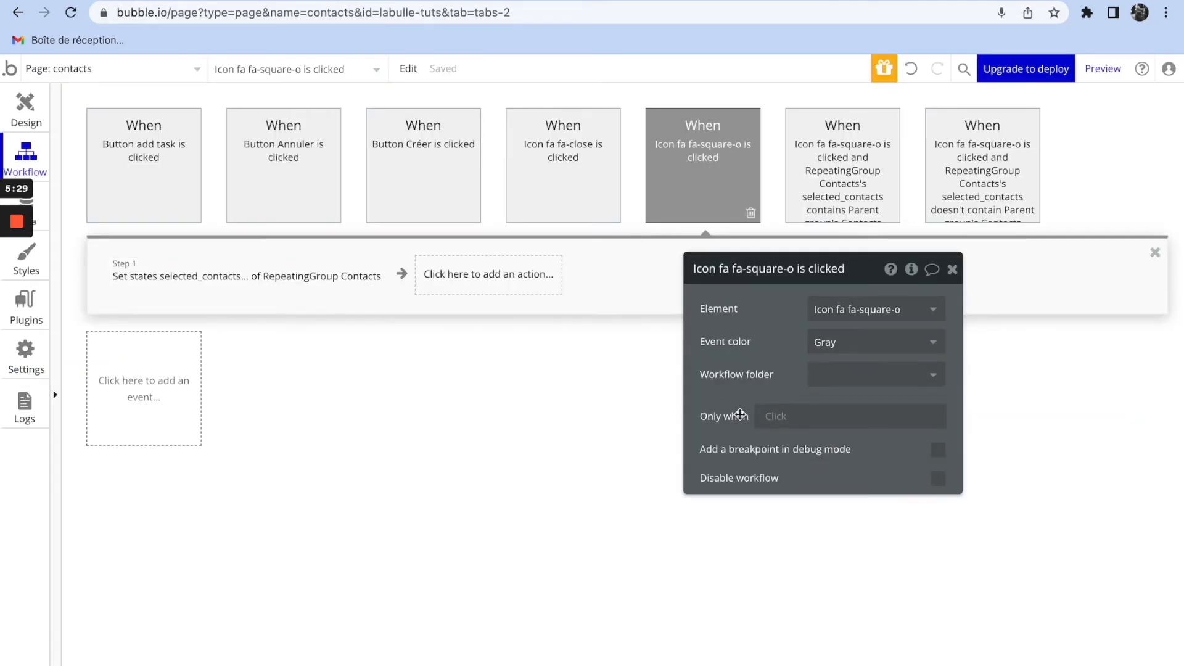
click(763, 417)
text(rep)
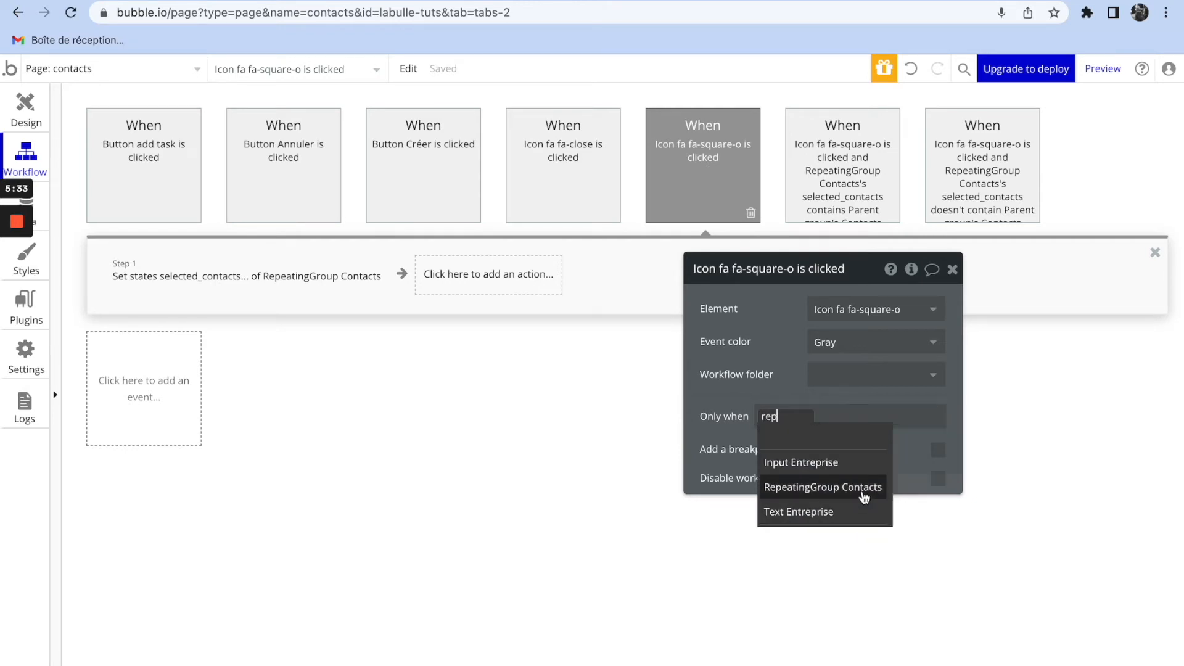
mouse_move(864, 497)
click(863, 497)
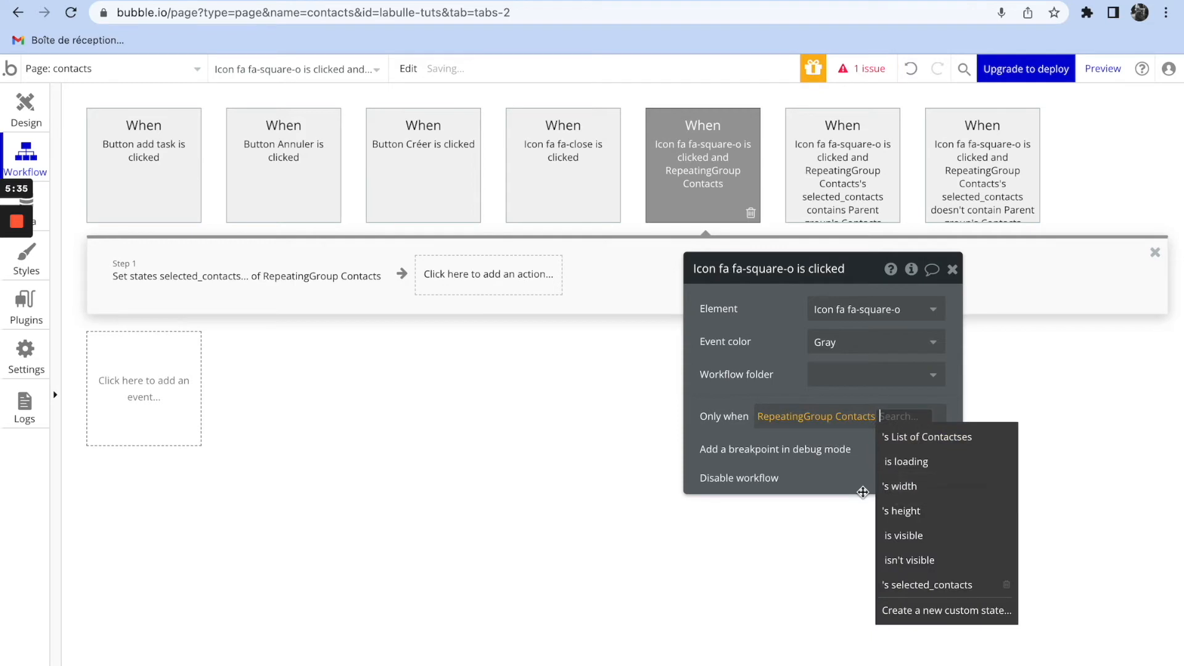
click(907, 585)
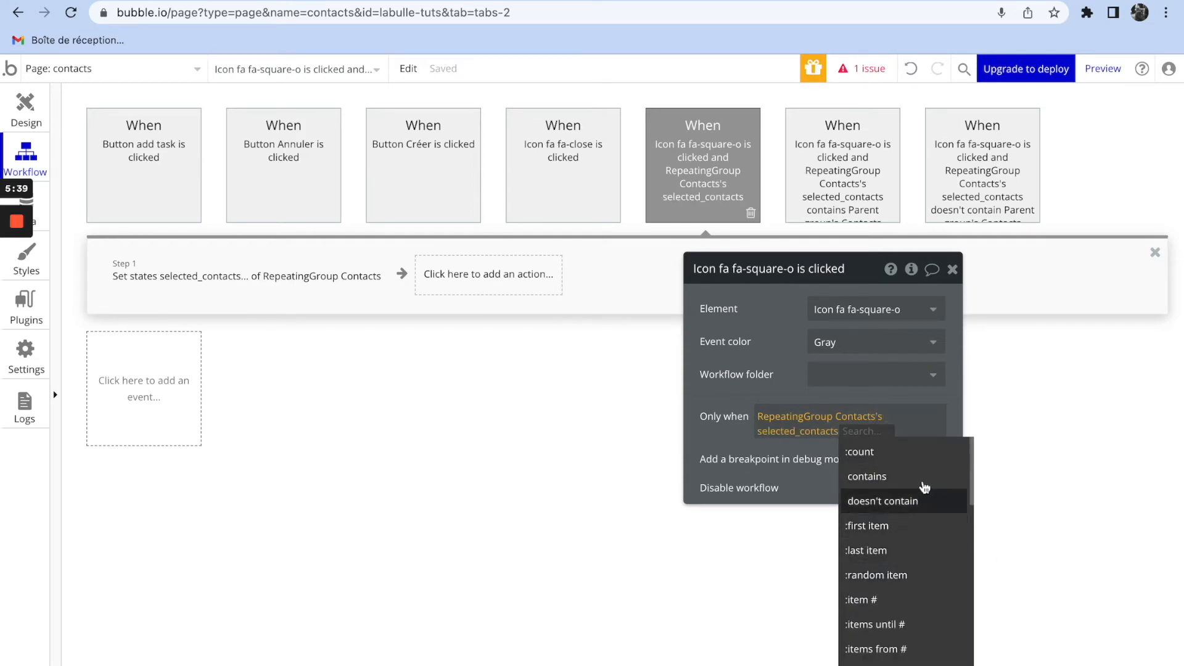
click(923, 458)
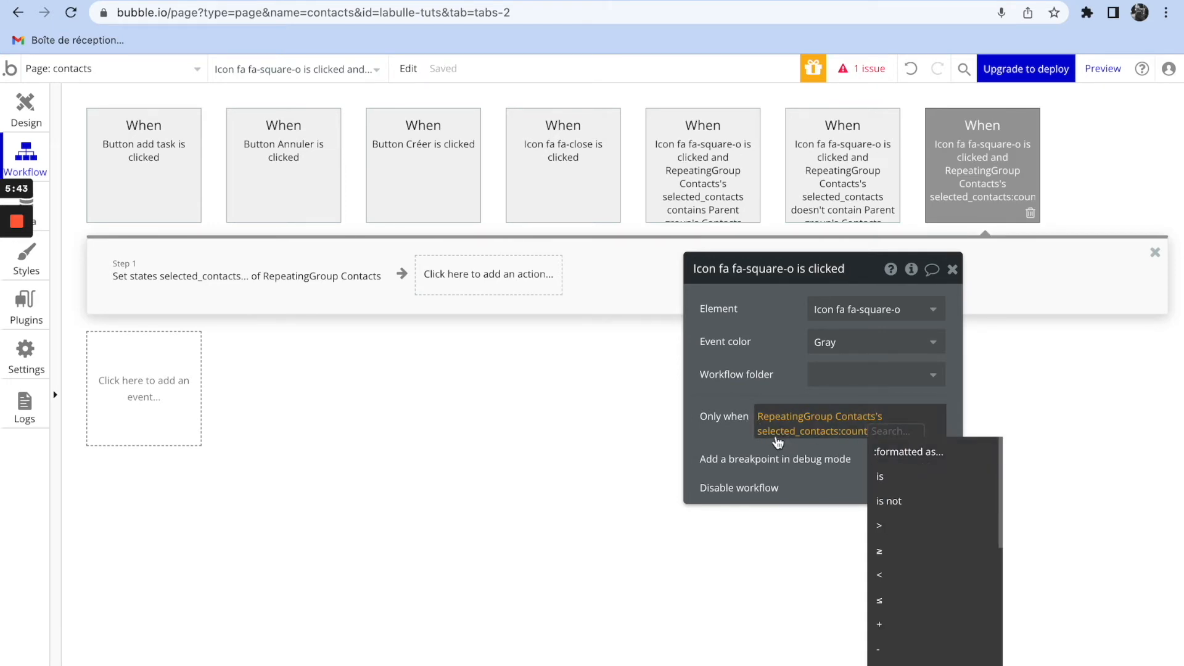
- Complete the condition with is not RepeatingGroup Contacts's List of Contactses:count
click(911, 507)
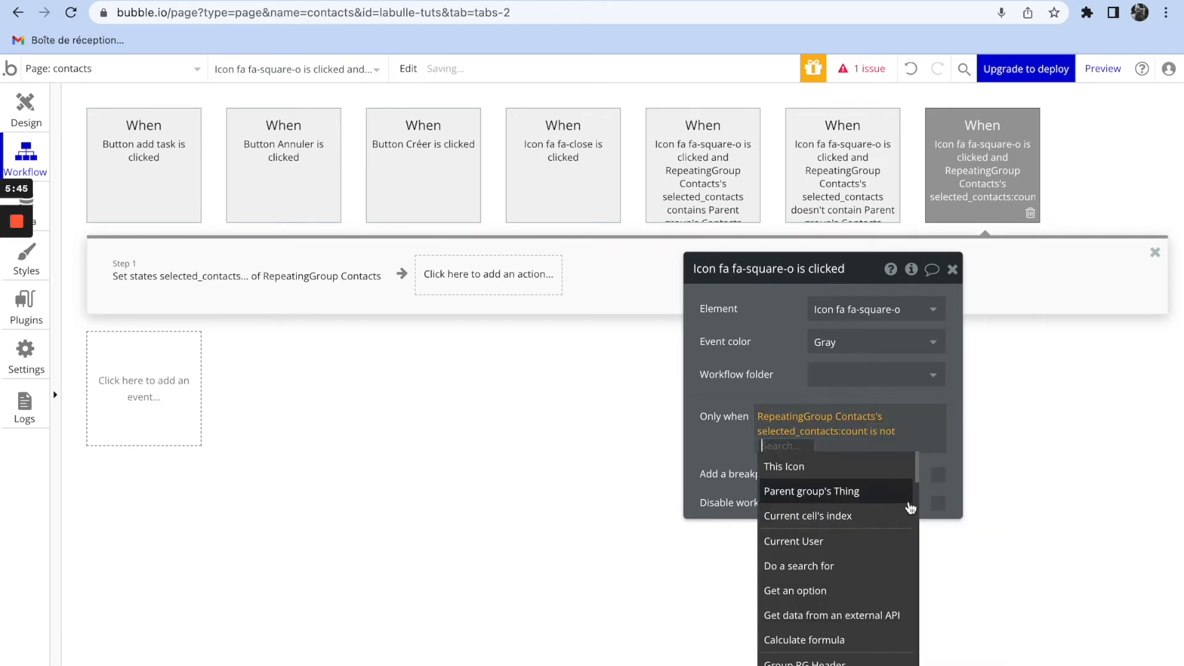
text(rep)
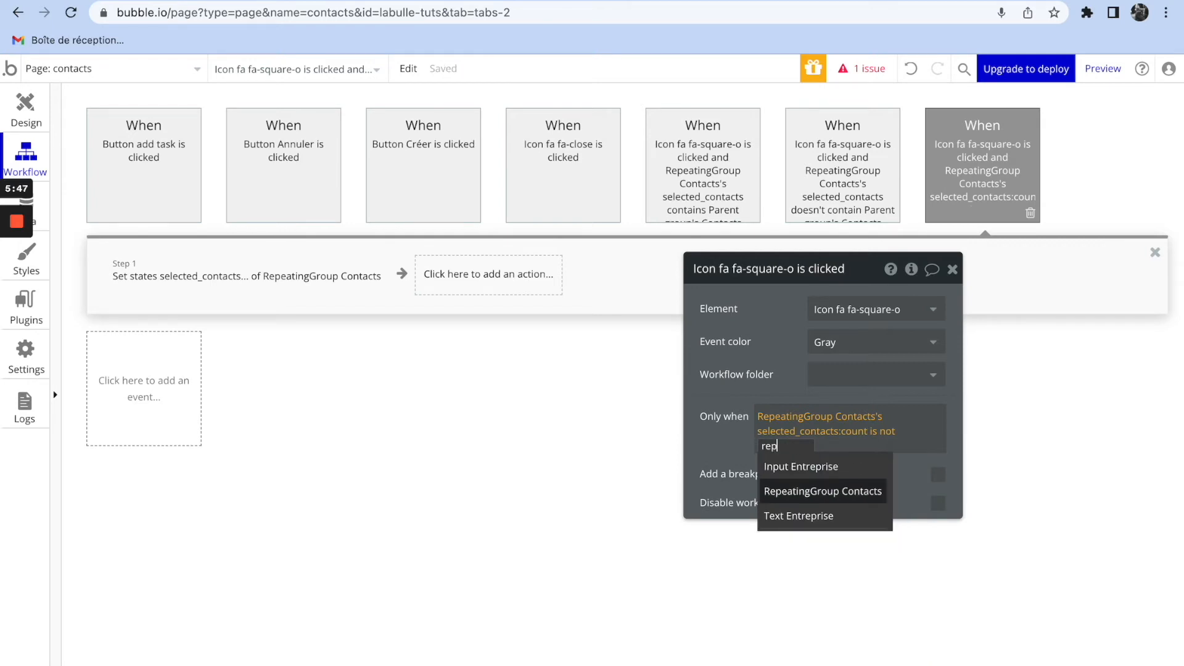
click(857, 490)
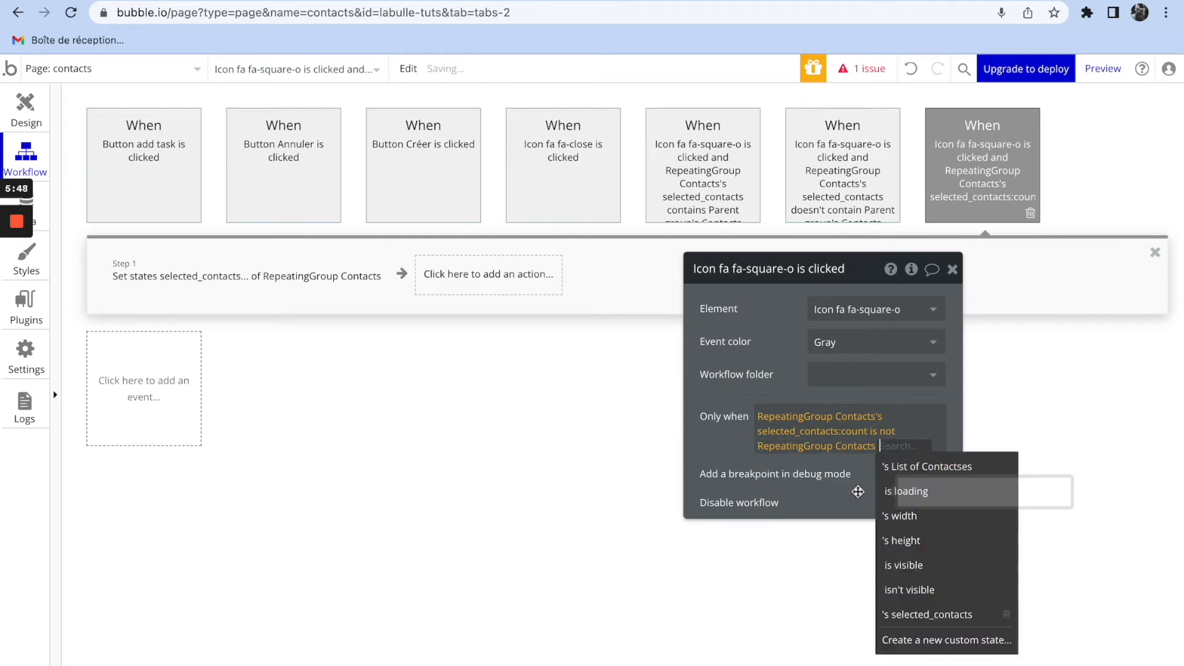
click(917, 480)
click(874, 484)
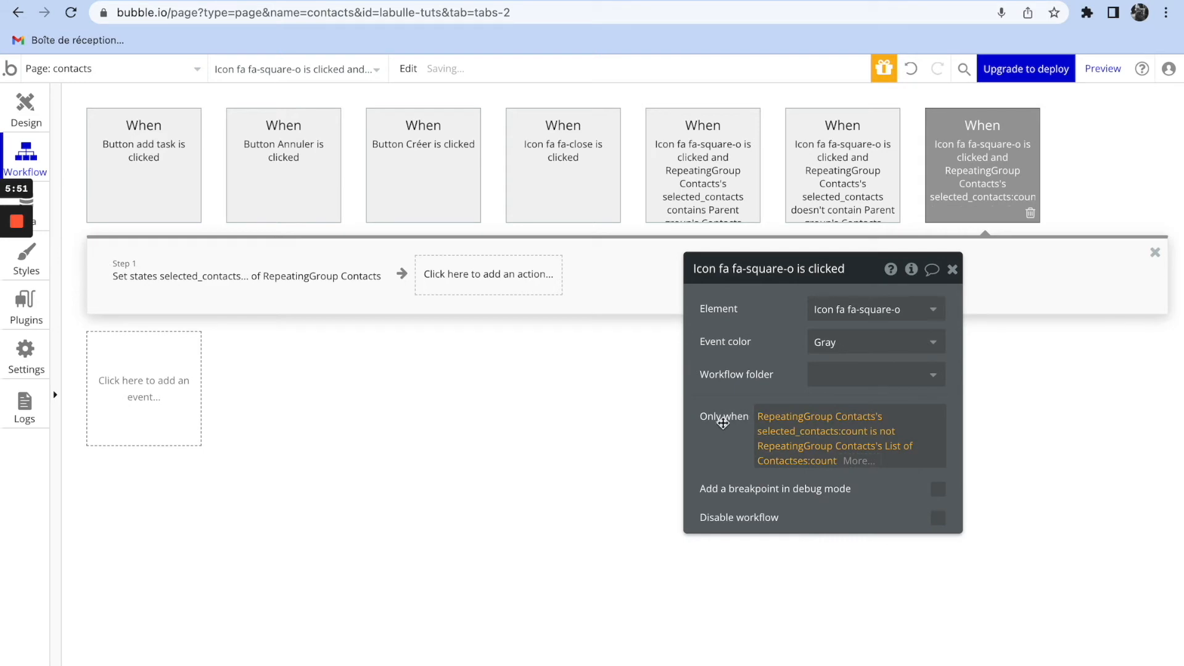
click(797, 421)
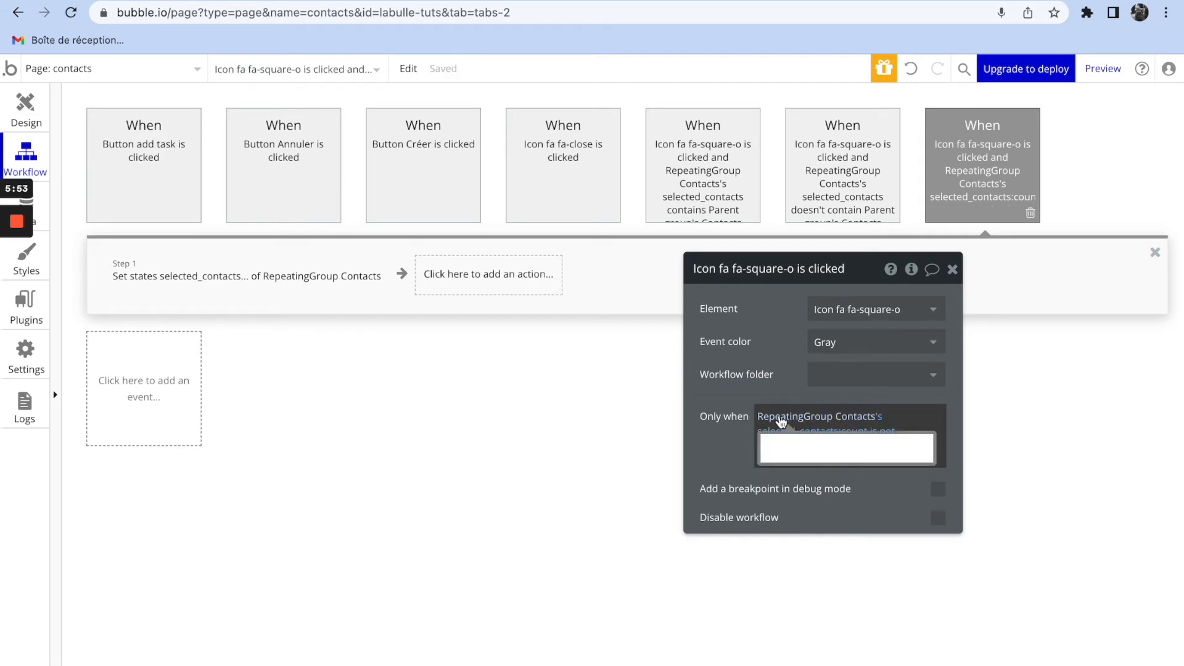
- Finish editing the run condition, reload the running contacts page and return to the editor
click(739, 414)
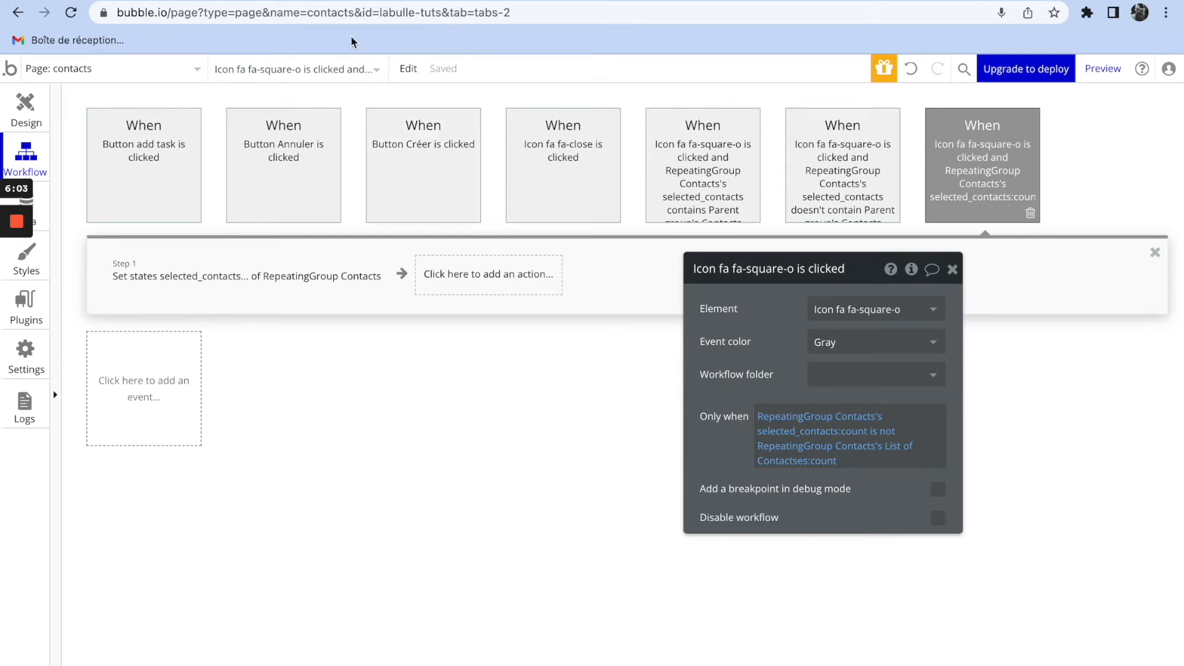
click(336, 1)
key(super+r)
click(181, 2)
- Duplicate the header square icon's click event and set the comparison in the copy's run condition to is
right_click(1003, 200)
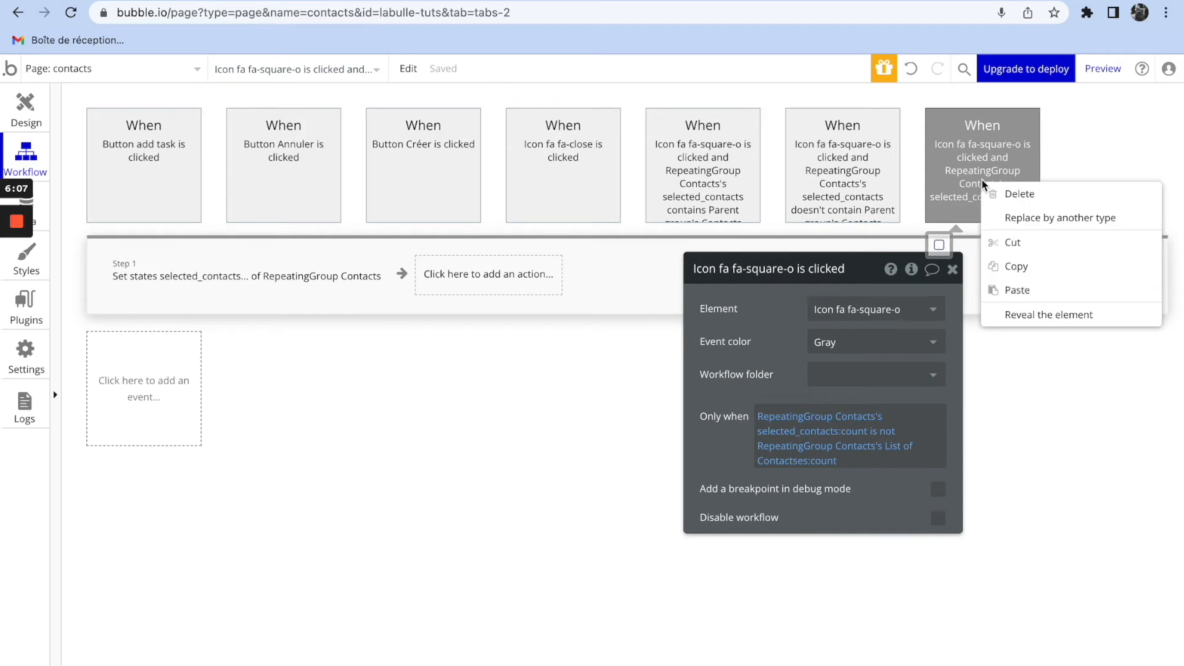
click(1025, 264)
right_click(127, 407)
click(155, 416)
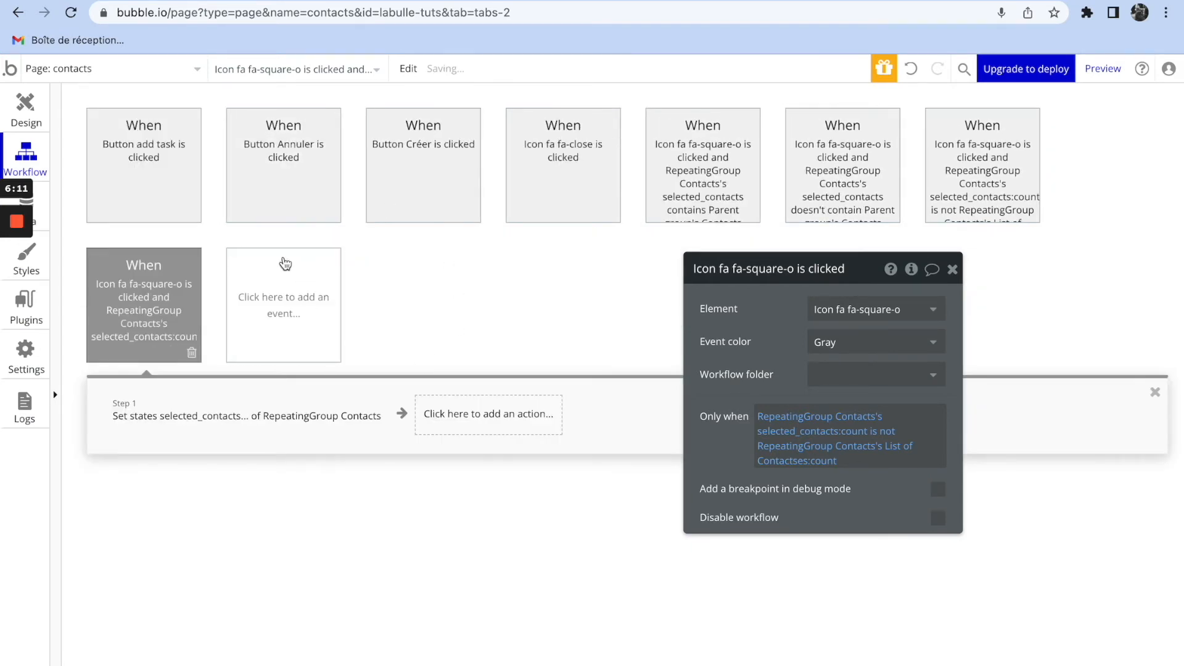
click(884, 432)
click(888, 501)
- Clear the selected_contacts value in the duplicated event's Set state action
click(245, 433)
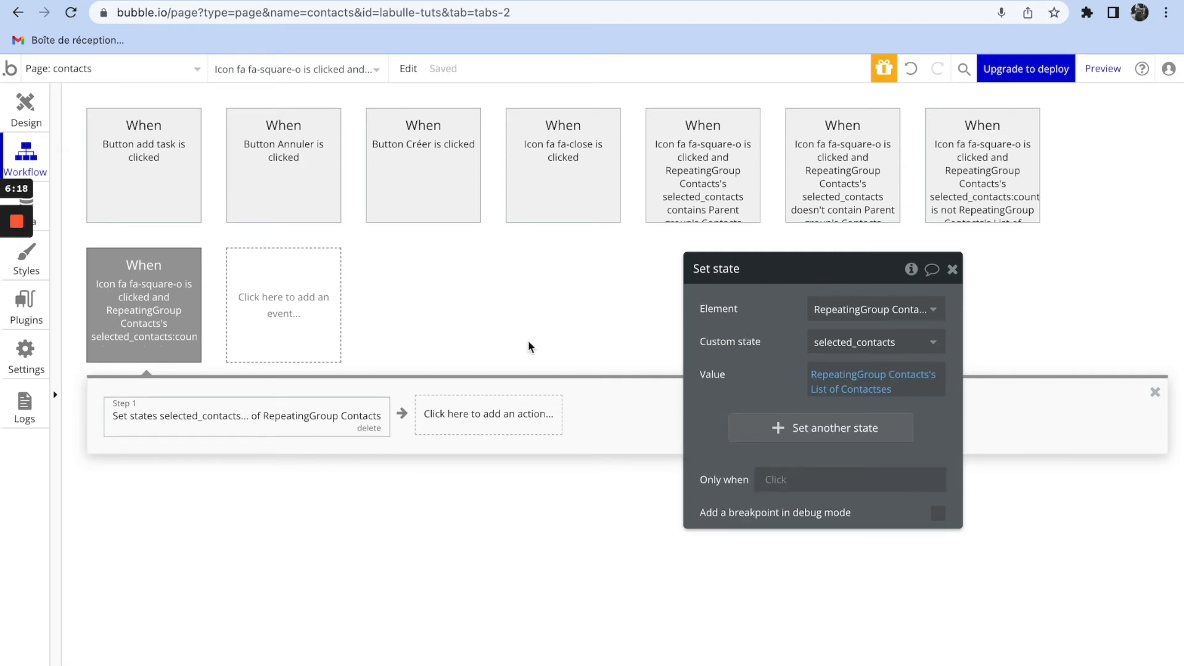
click(853, 391)
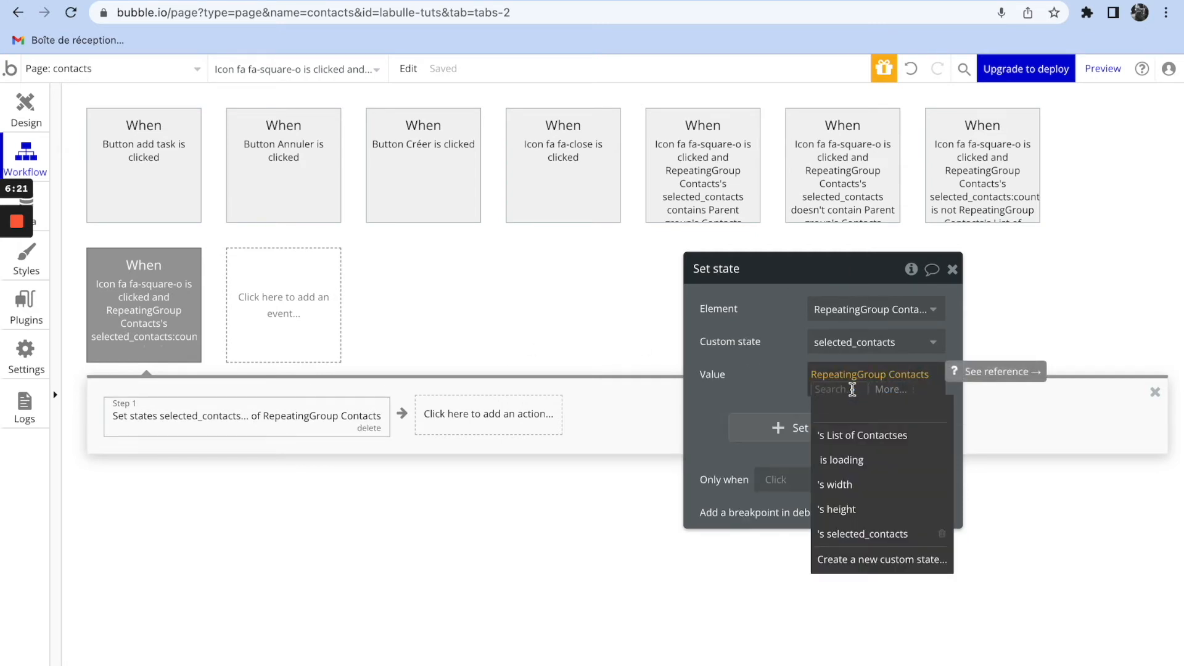
key(BackSpace)
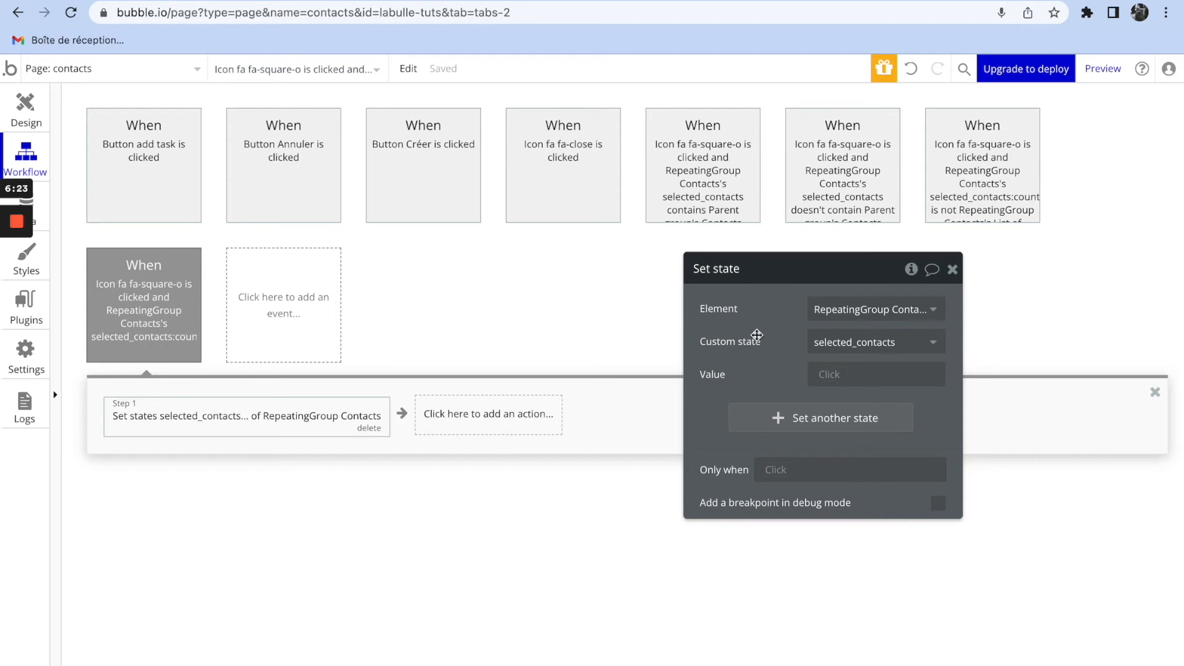
- Test selecting and deselecting all contacts with the header square icon on the running page, and return to the editor
click(335, 1)
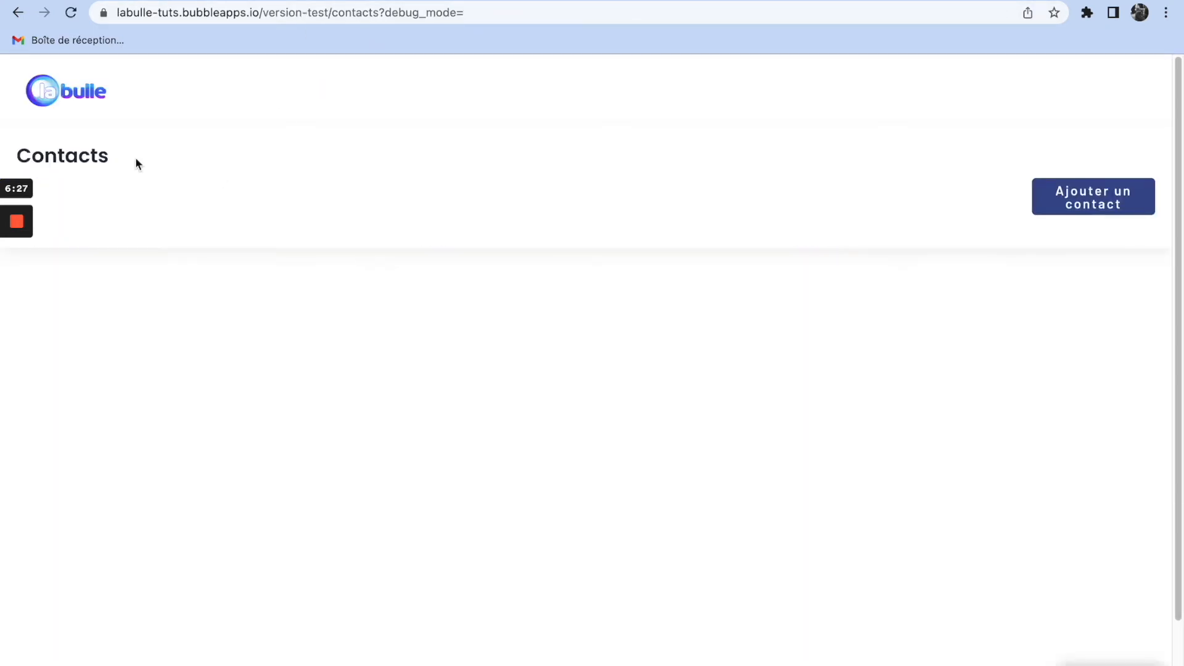
click(41, 253)
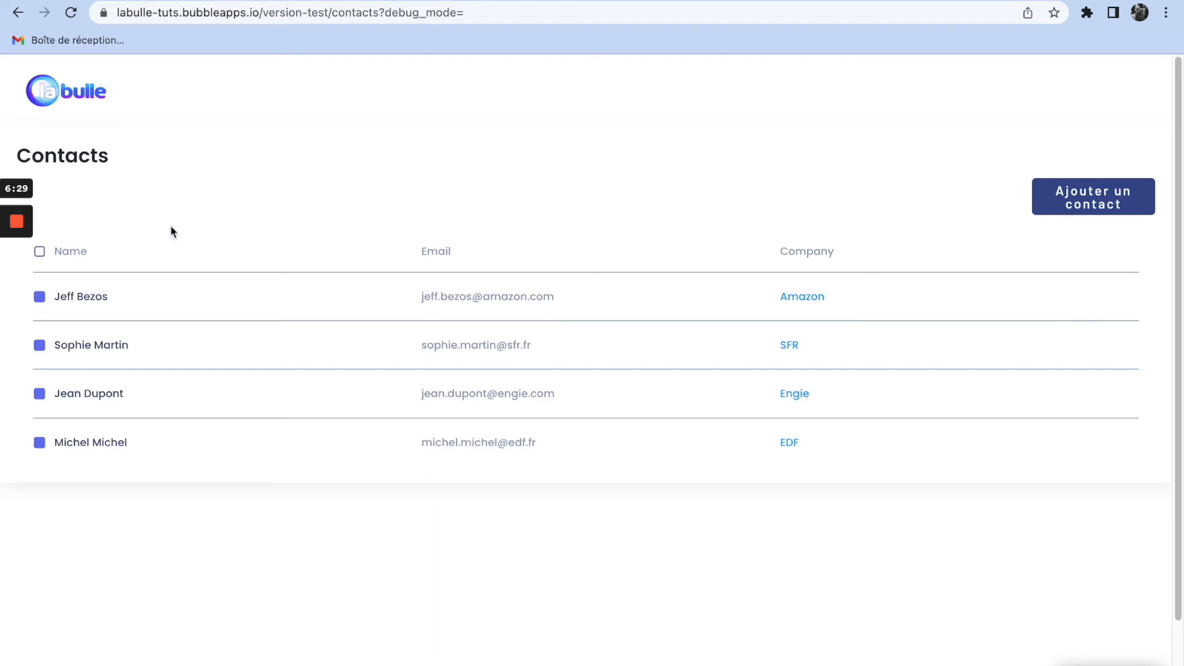
click(41, 253)
click(150, 1)
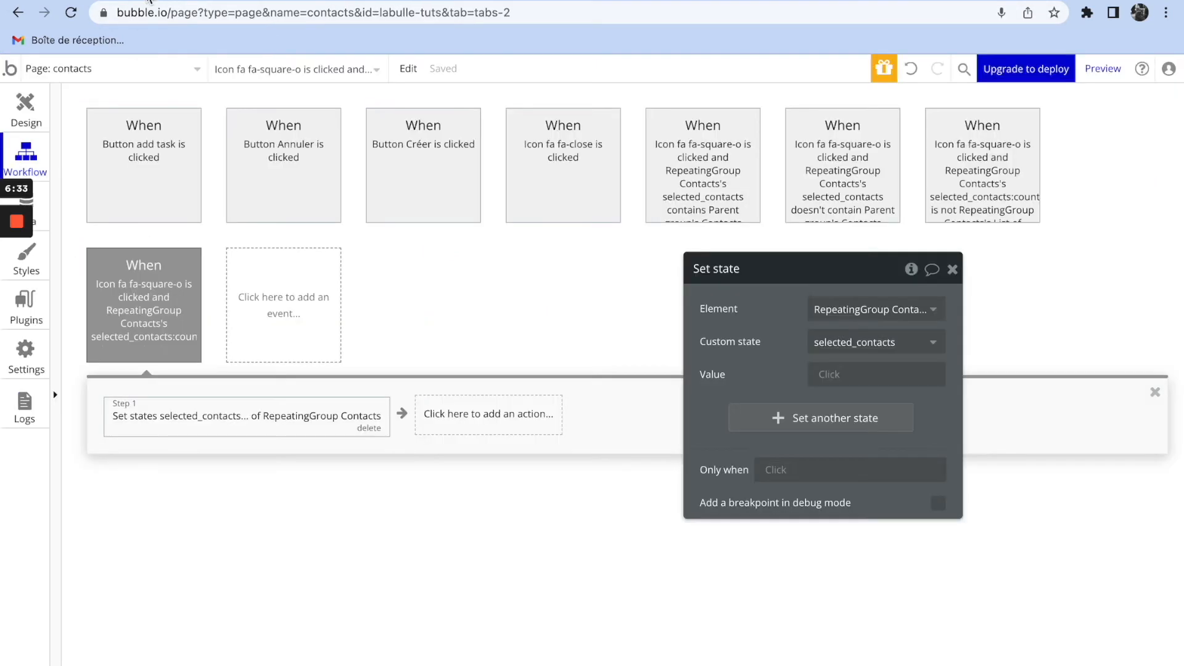
- Add a condition to the header square icon in the design view, starting with RepeatingGroup Contacts's selected_contacts:count
click(40, 113)
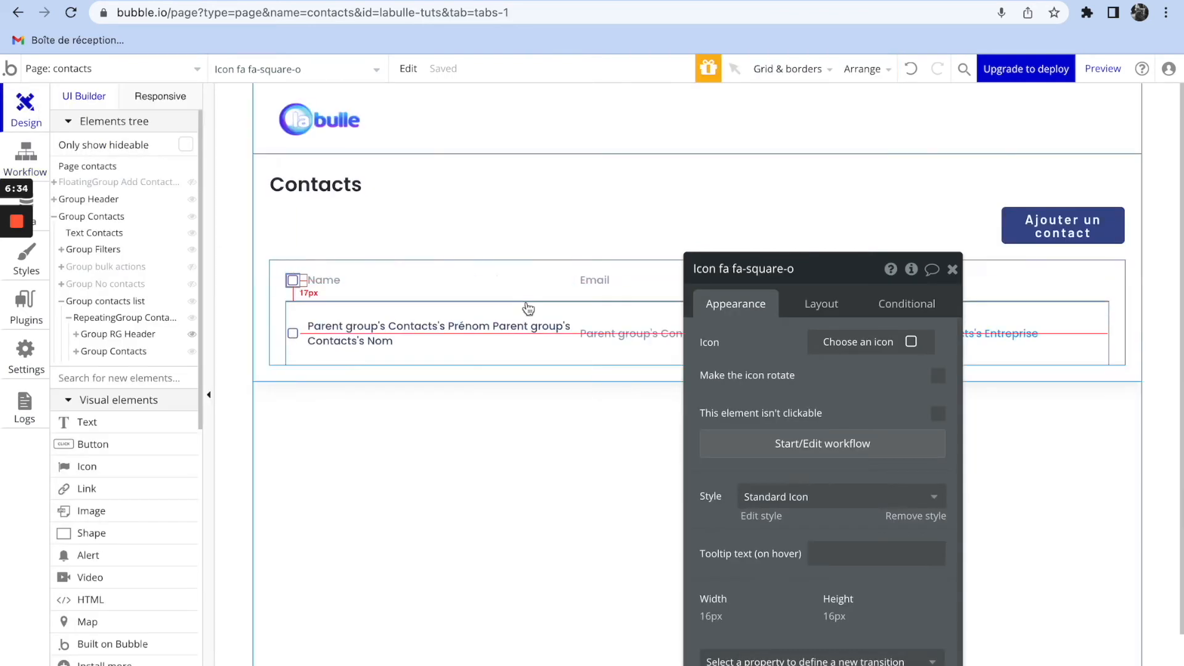
click(954, 270)
double_click(295, 281)
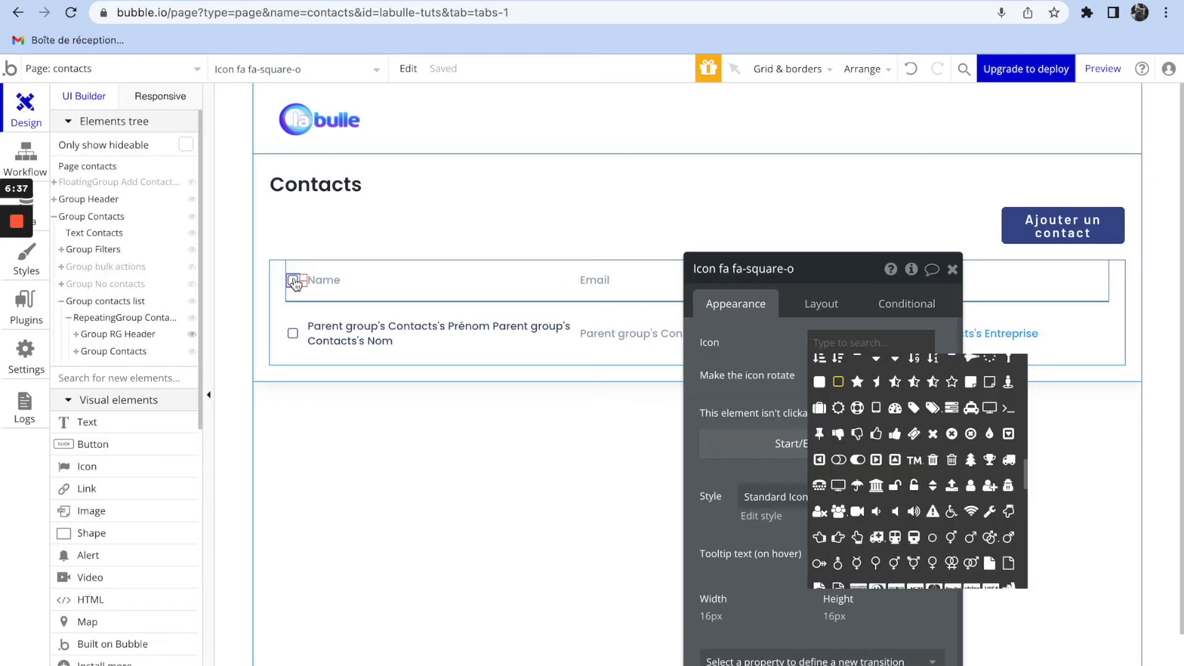
click(894, 302)
click(819, 352)
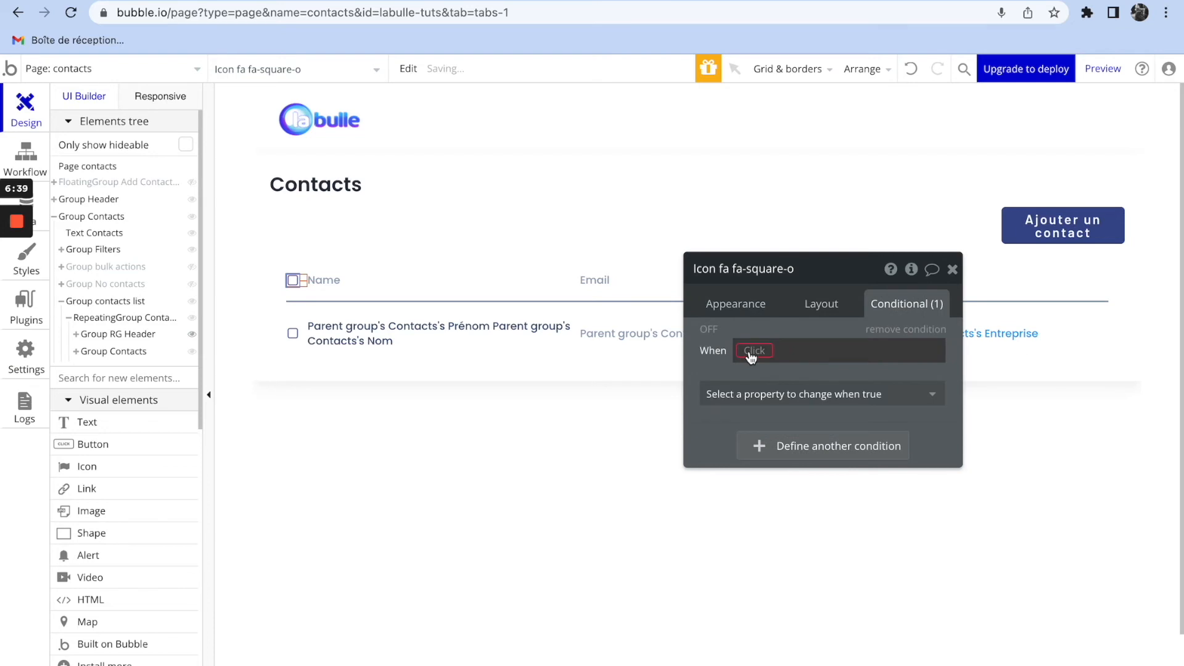
click(749, 350)
text(repea)
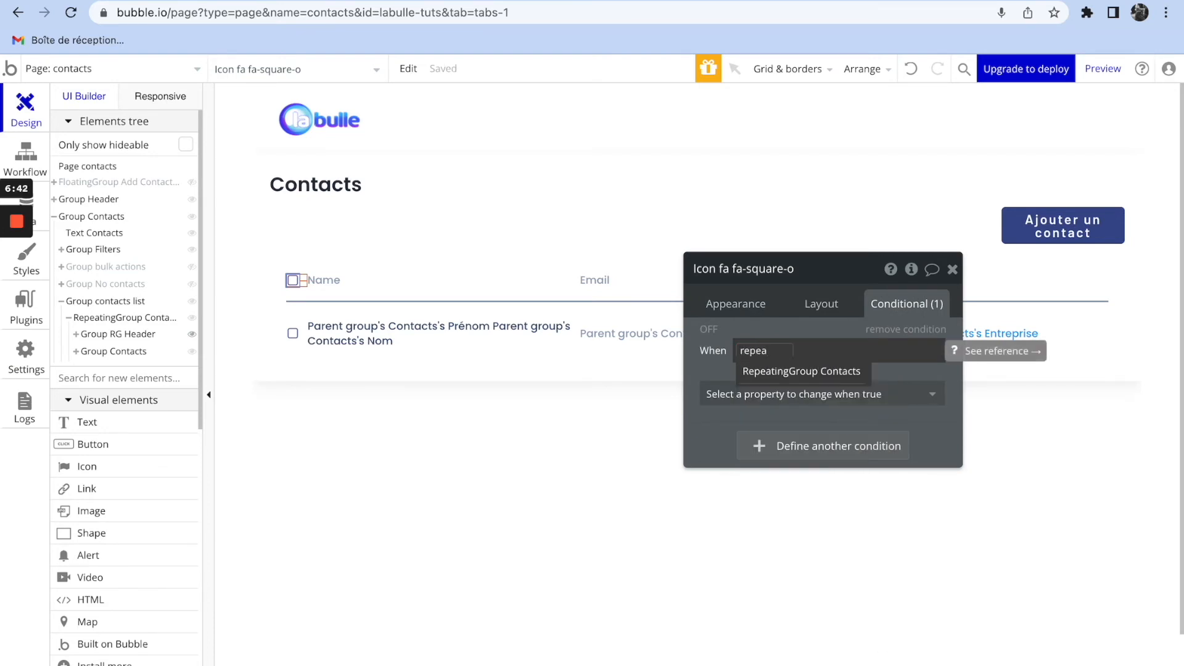
click(765, 372)
click(906, 617)
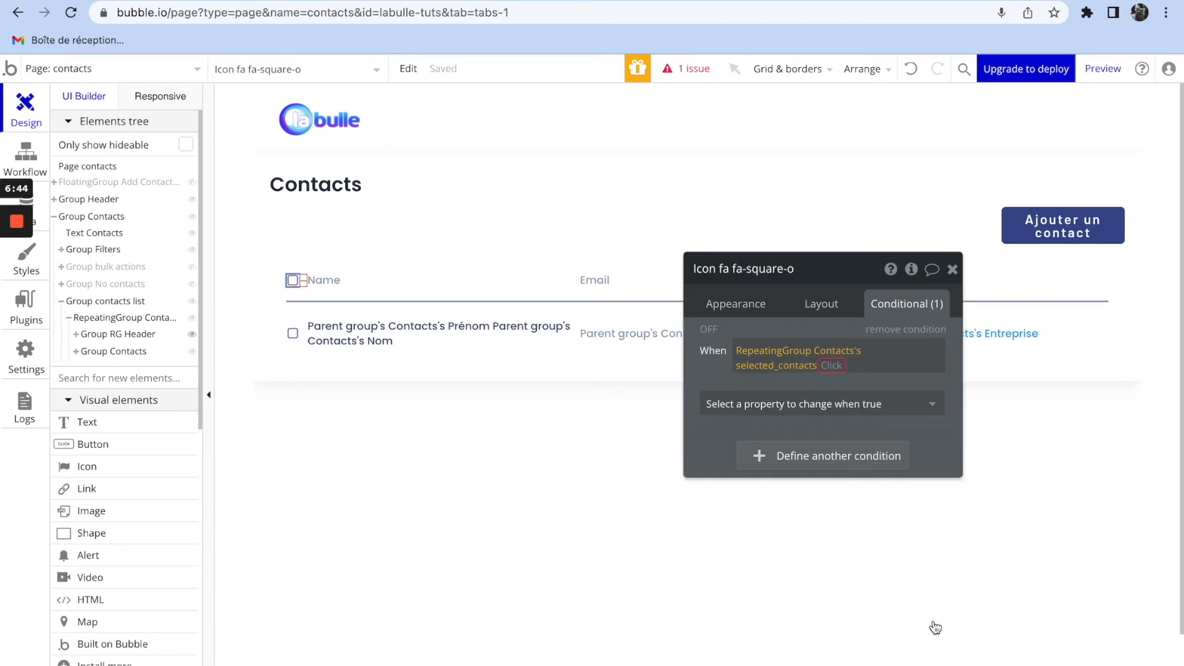
click(863, 389)
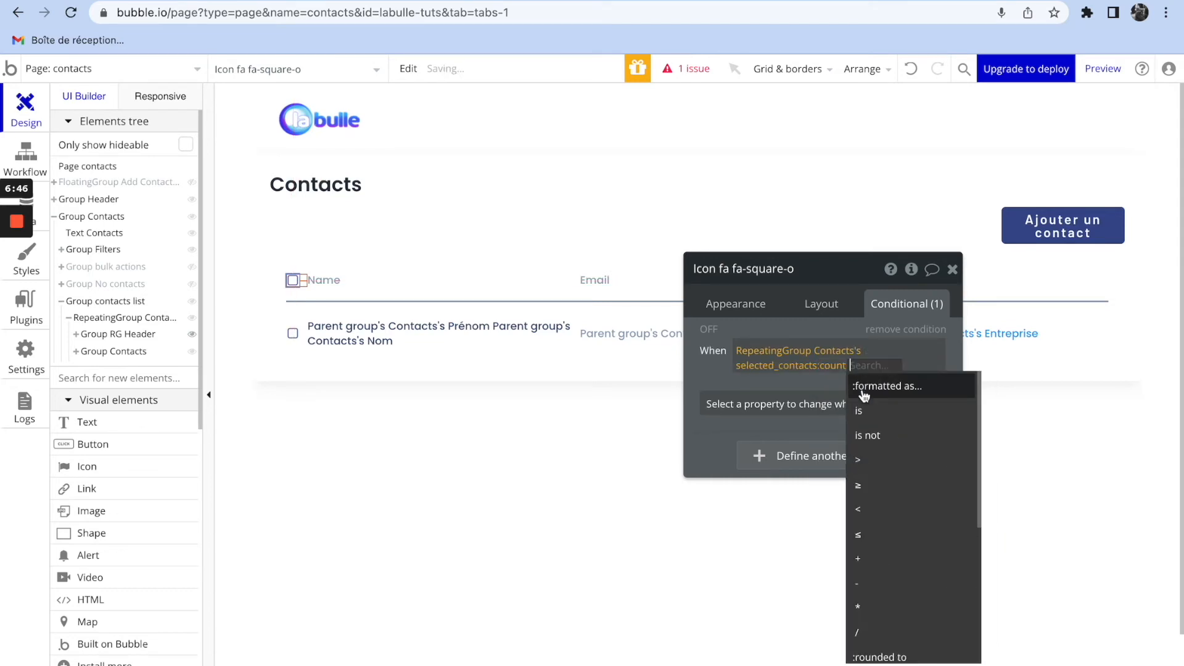
- Complete the header icon's condition with is RepeatingGroup Contacts's List of Contactses:count
click(885, 414)
text(rep)
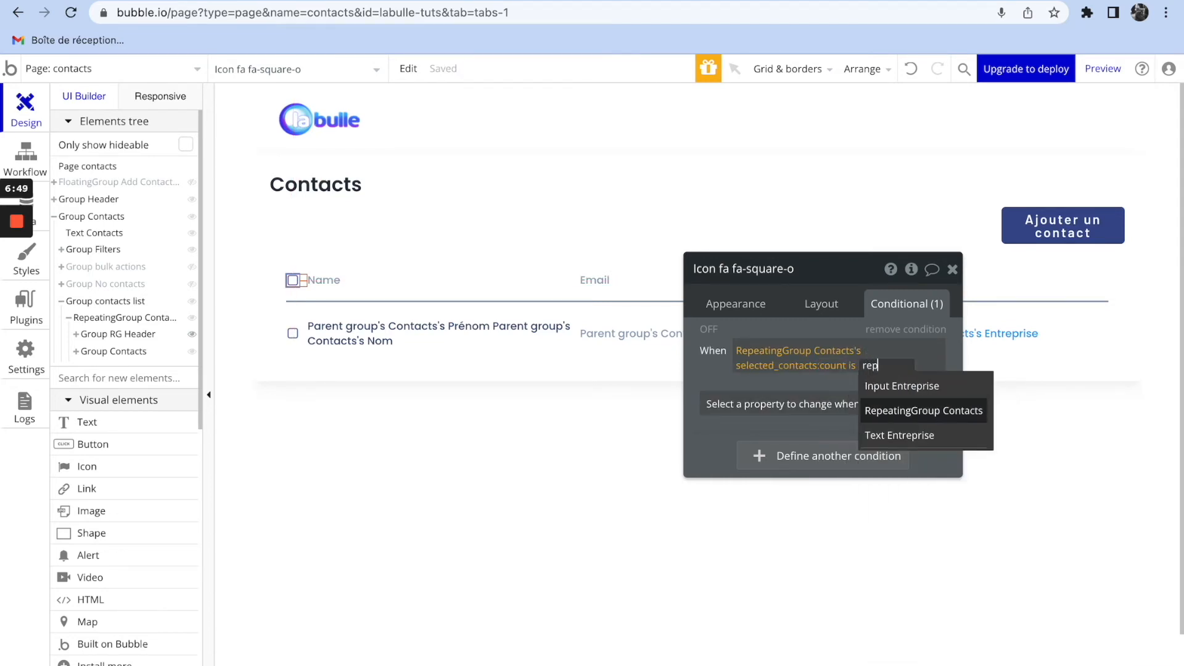
click(912, 410)
click(845, 401)
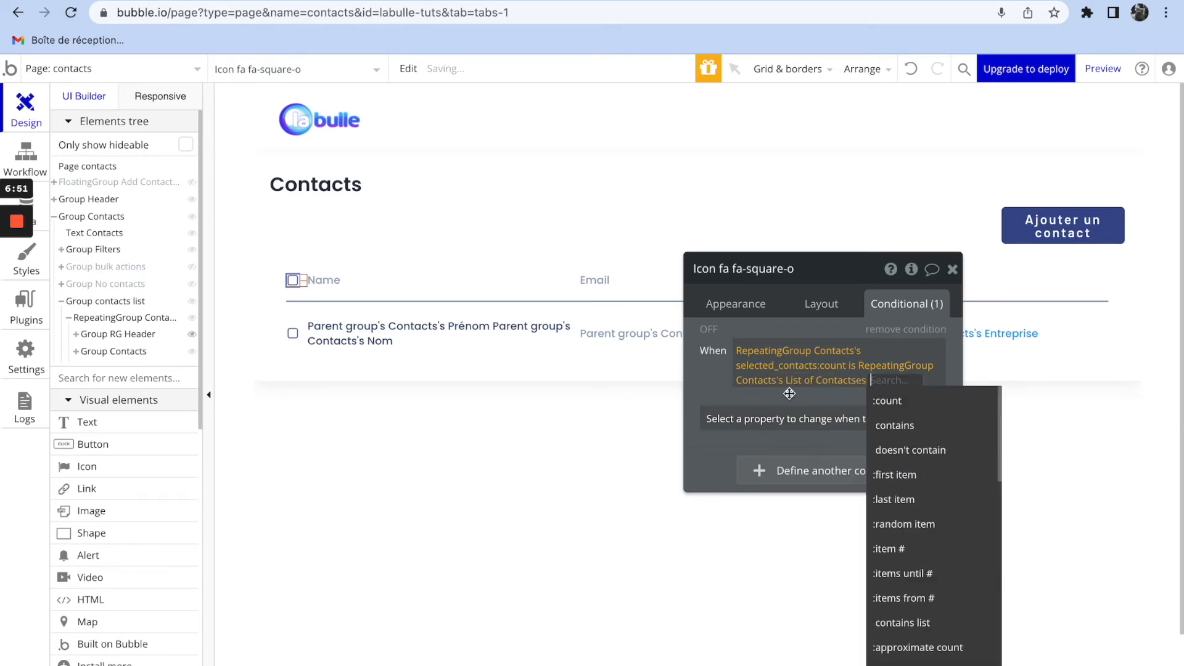
click(885, 395)
- Make the condition change the header icon to a filled square with icon color #6676F2
click(833, 419)
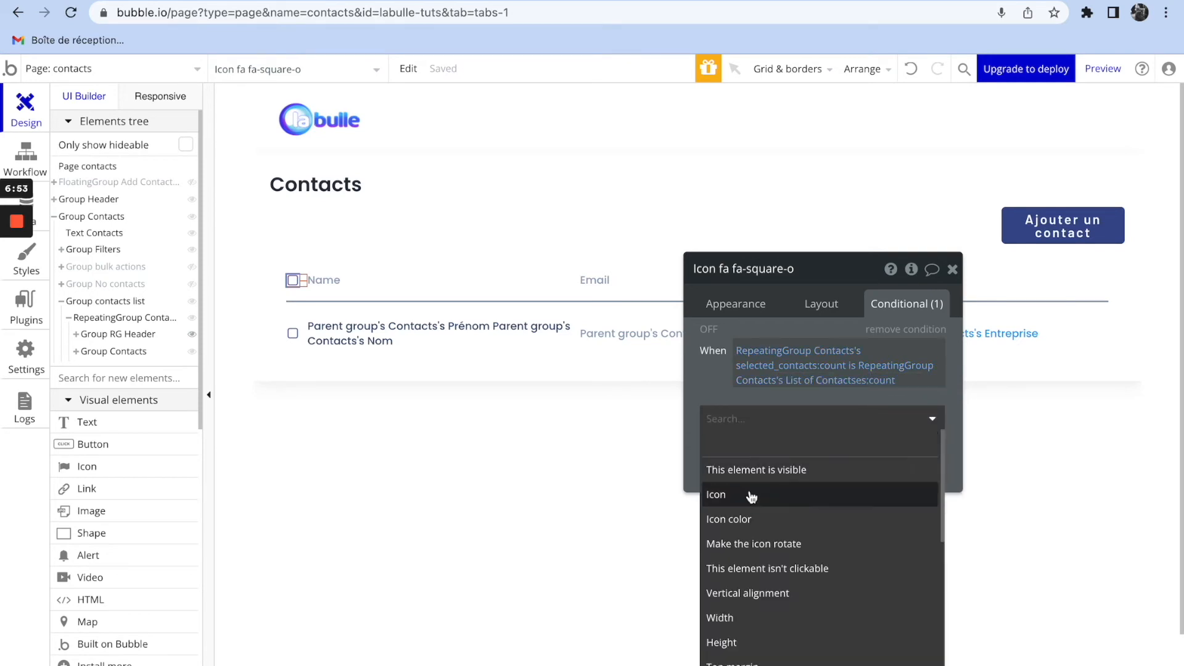
click(777, 493)
click(903, 421)
click(815, 456)
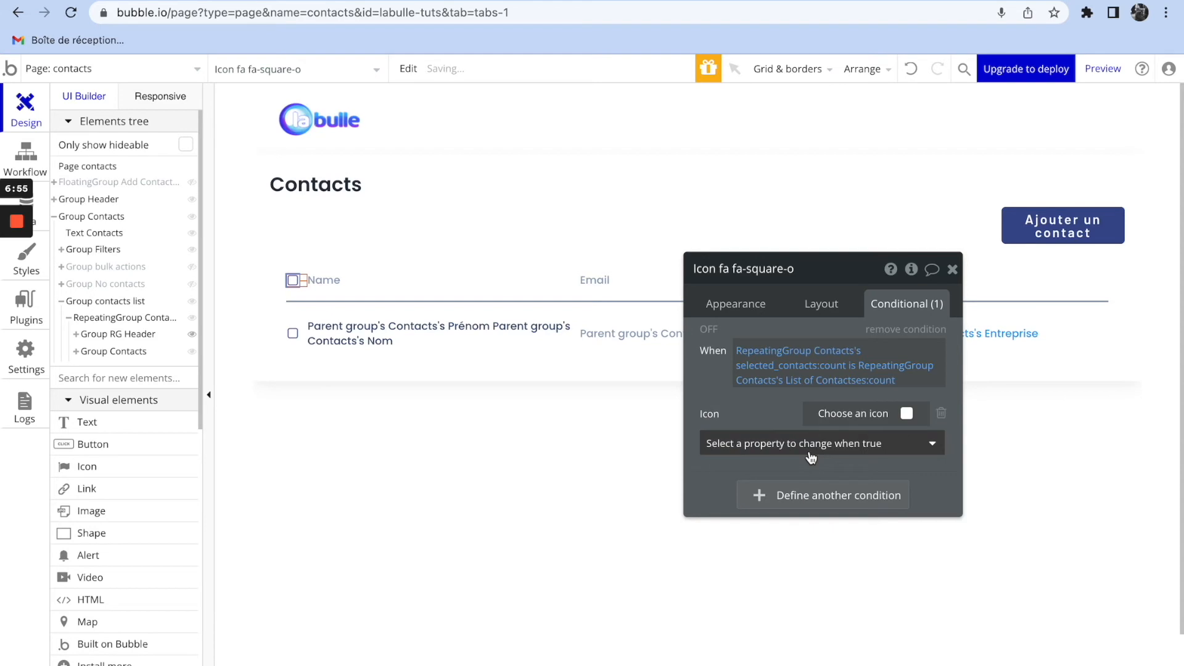
click(811, 445)
text(colo)
click(793, 483)
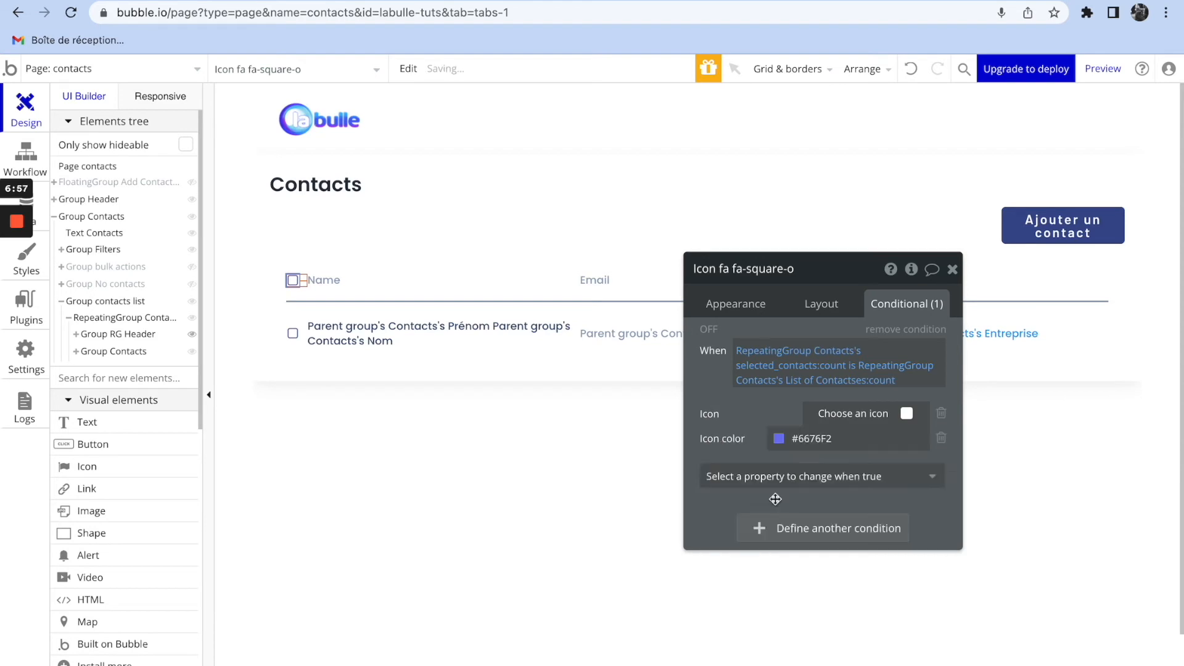
click(750, 389)
click(708, 402)
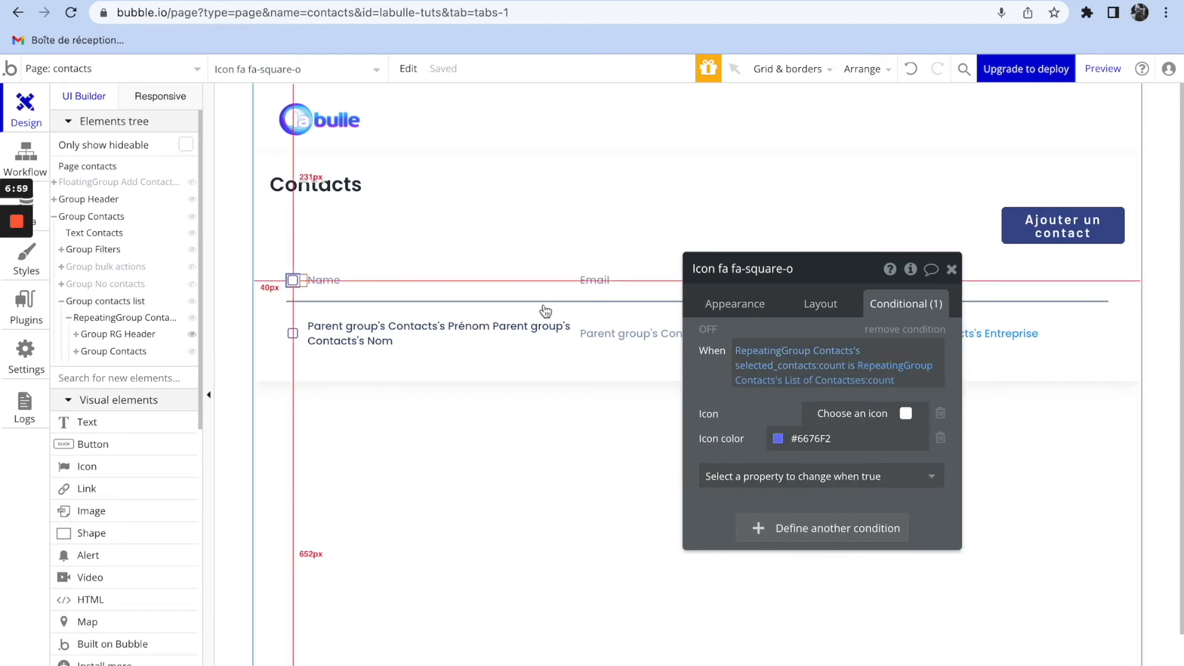
- Test the header icon on the running page by toggling all contacts and a single row, and return to the editor
click(334, 0)
click(319, 71)
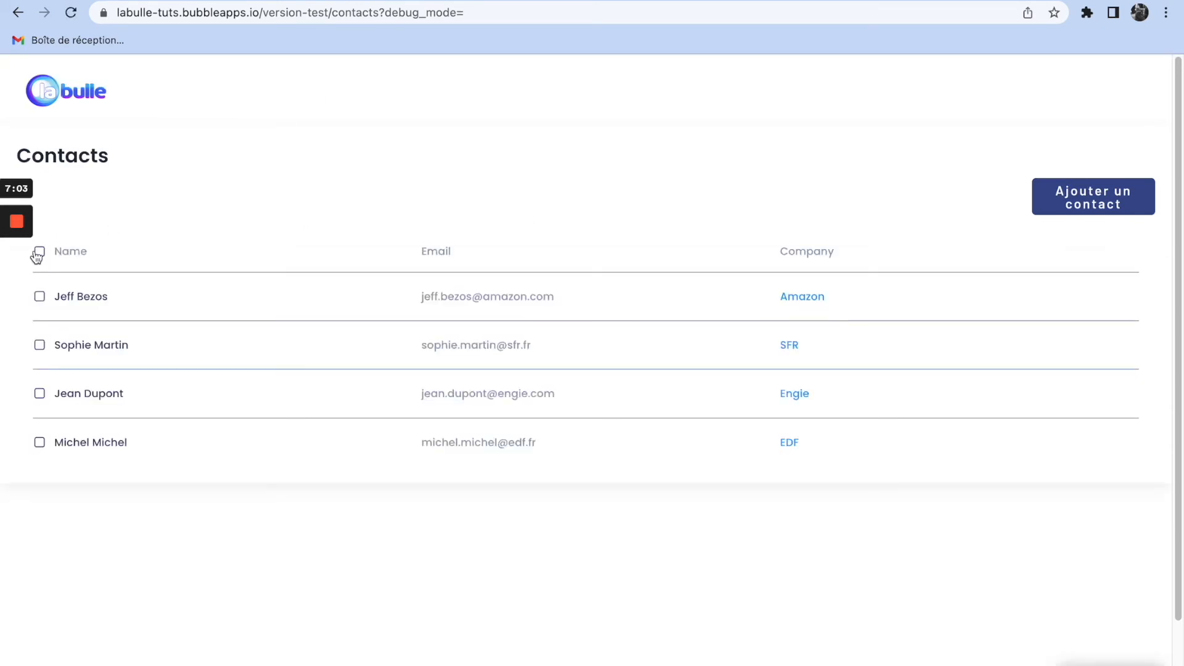
click(39, 253)
click(39, 255)
click(39, 254)
click(39, 254)
click(38, 346)
click(39, 253)
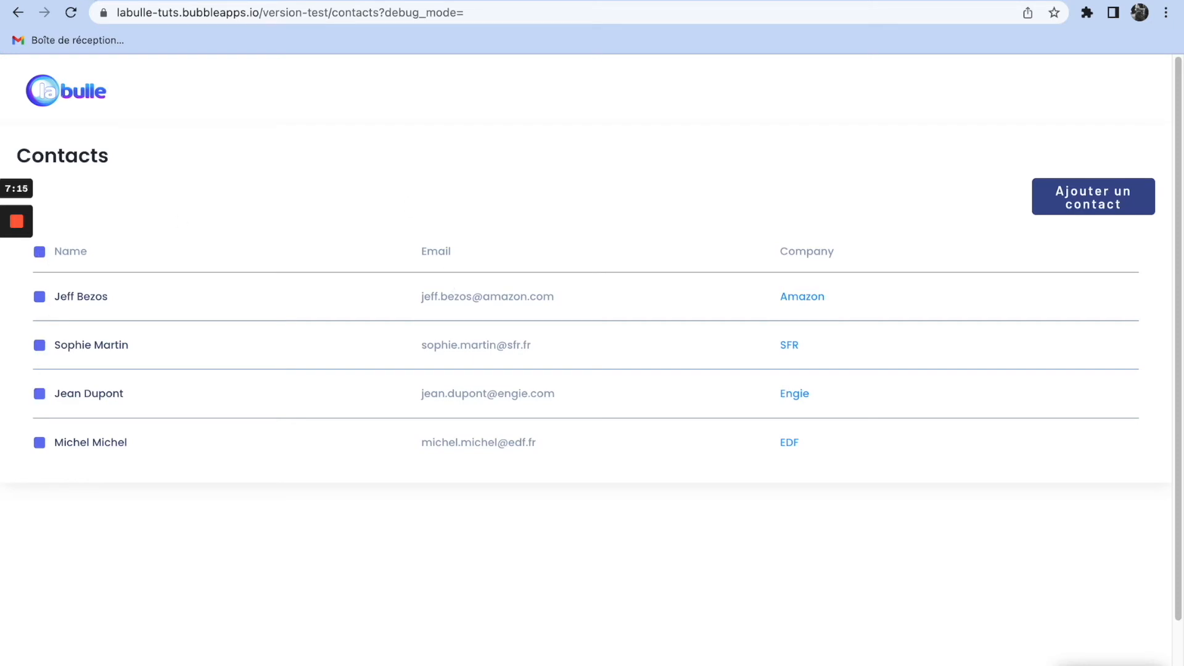
key(ctrl+shift+Tab)
- Add a group inside Group contacts list, directly above the contacts repeating group
click(952, 271)
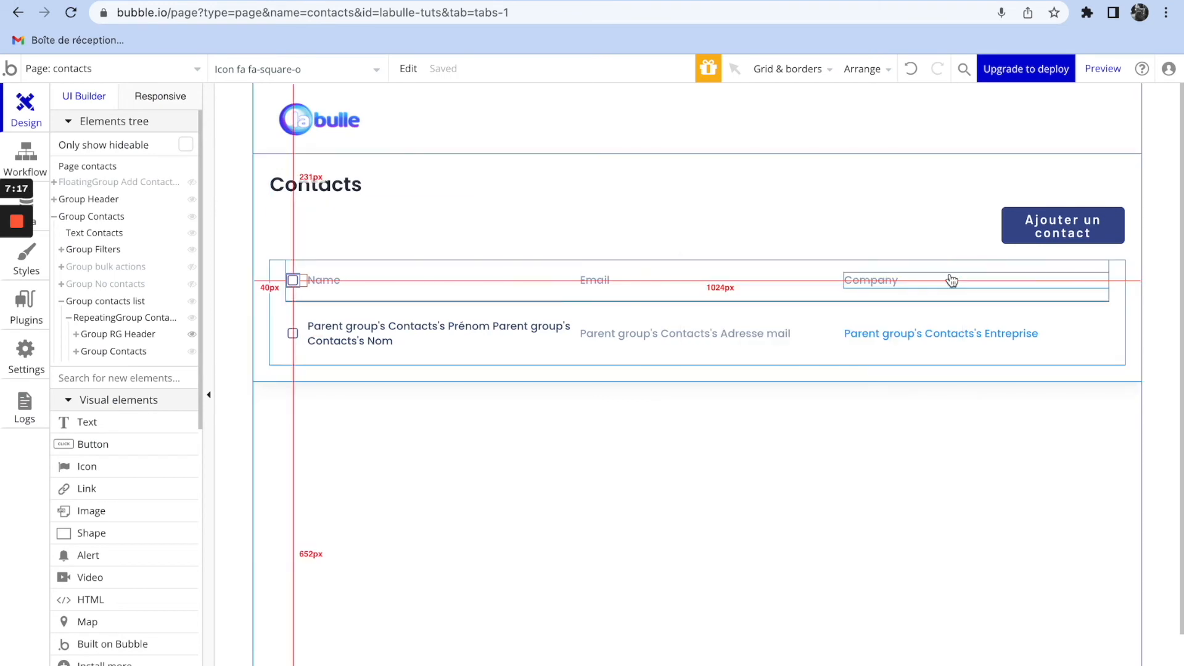
click(856, 440)
click(153, 466)
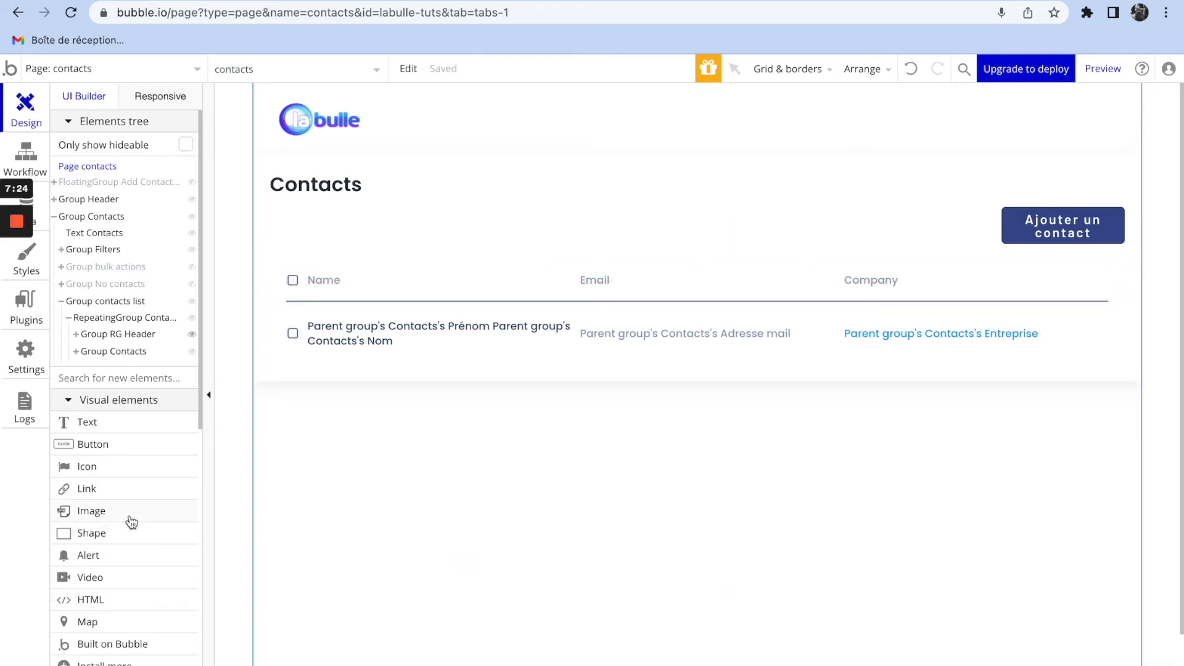
scroll(127, 520, down, 5)
drag(103, 434, 319, 257)
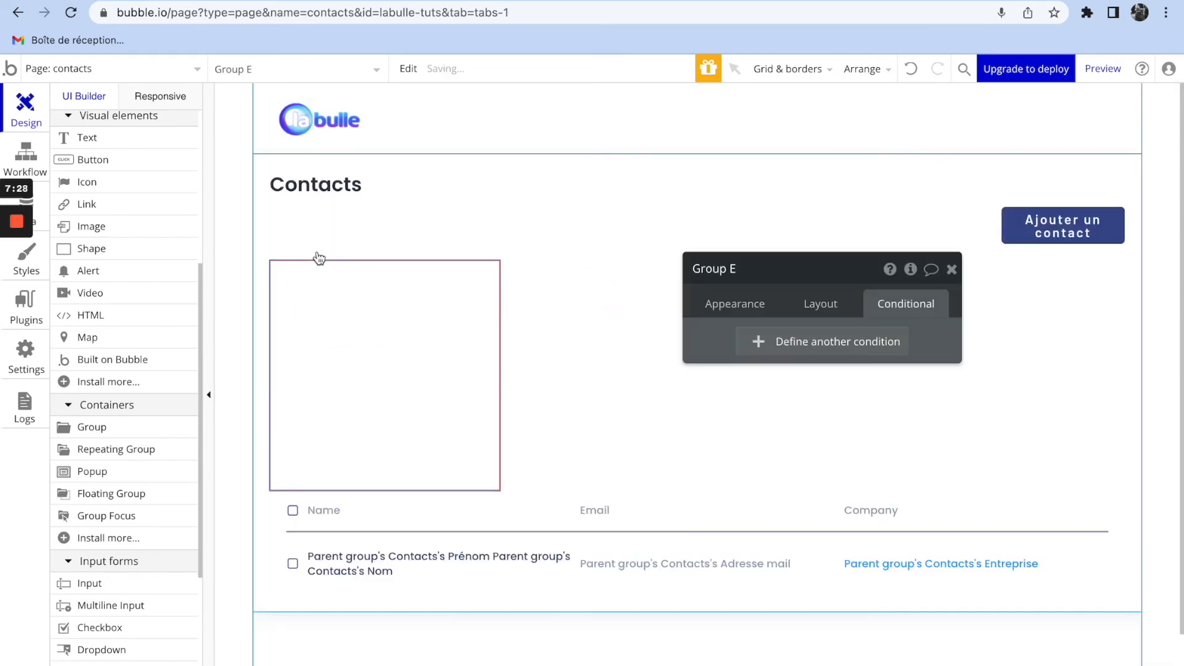
scroll(51, 247, up, 5)
drag(87, 301, 86, 328)
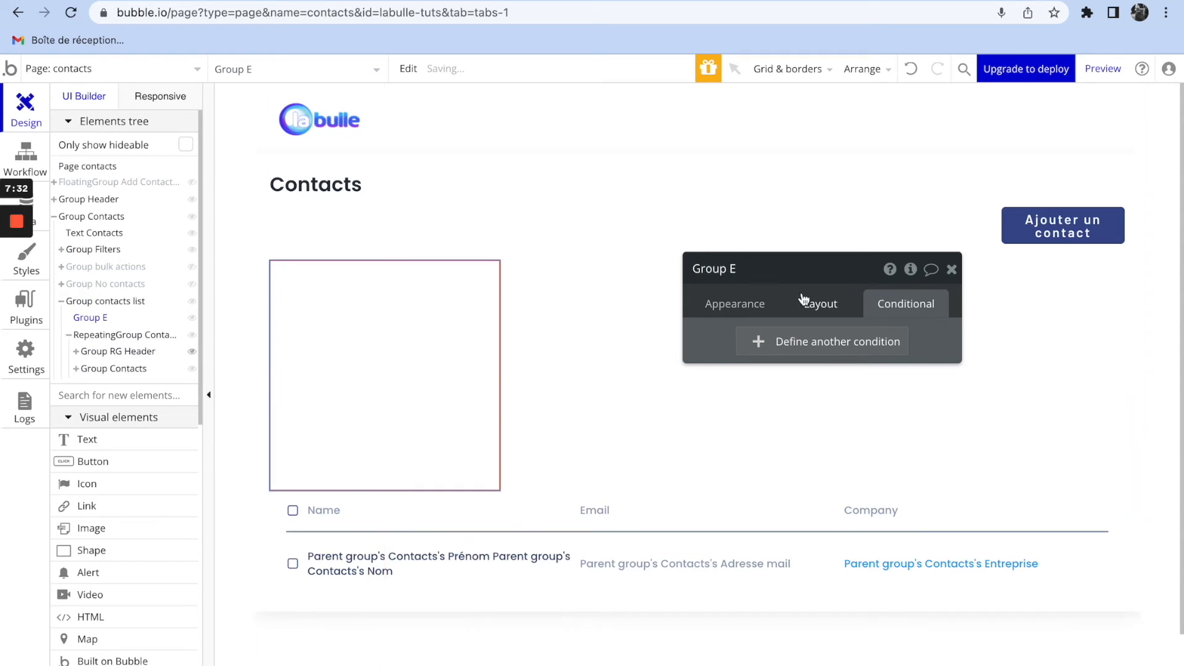
- Give the new group a Row layout without fixed width, with min width 0 px and min height 50 px
click(820, 303)
click(921, 347)
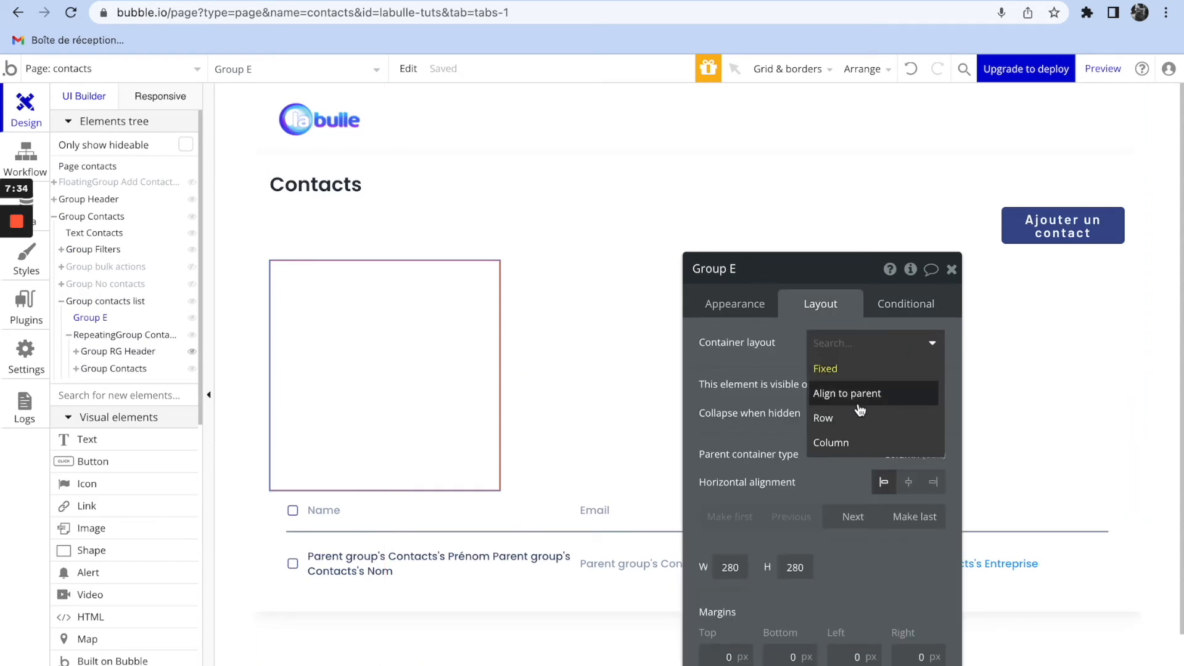
click(876, 418)
scroll(925, 432, down, 3)
click(937, 448)
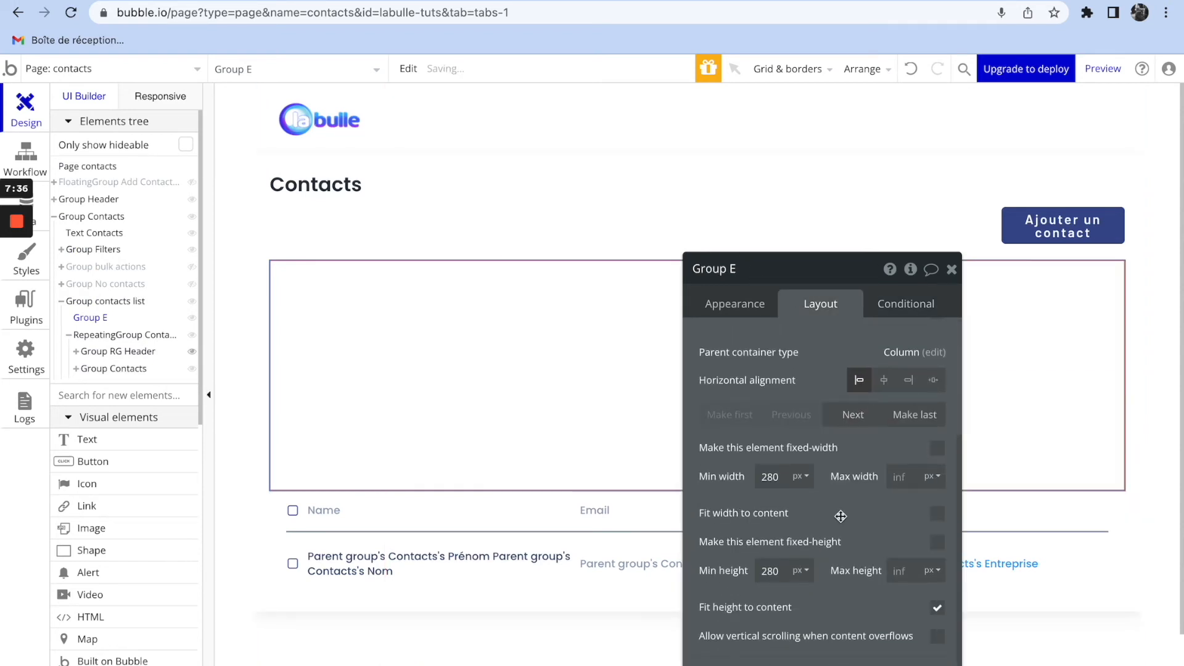
double_click(775, 565)
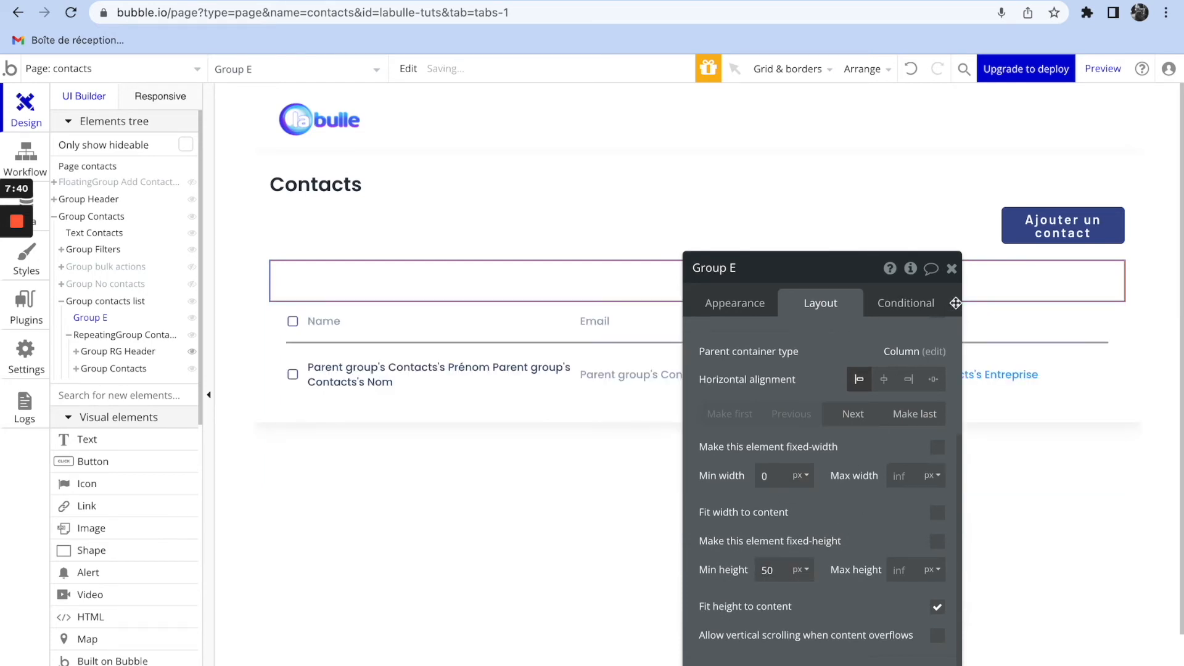
click(951, 270)
- Add an outlined trash icon to the new group and set its width and height to 16 px
drag(129, 483, 329, 293)
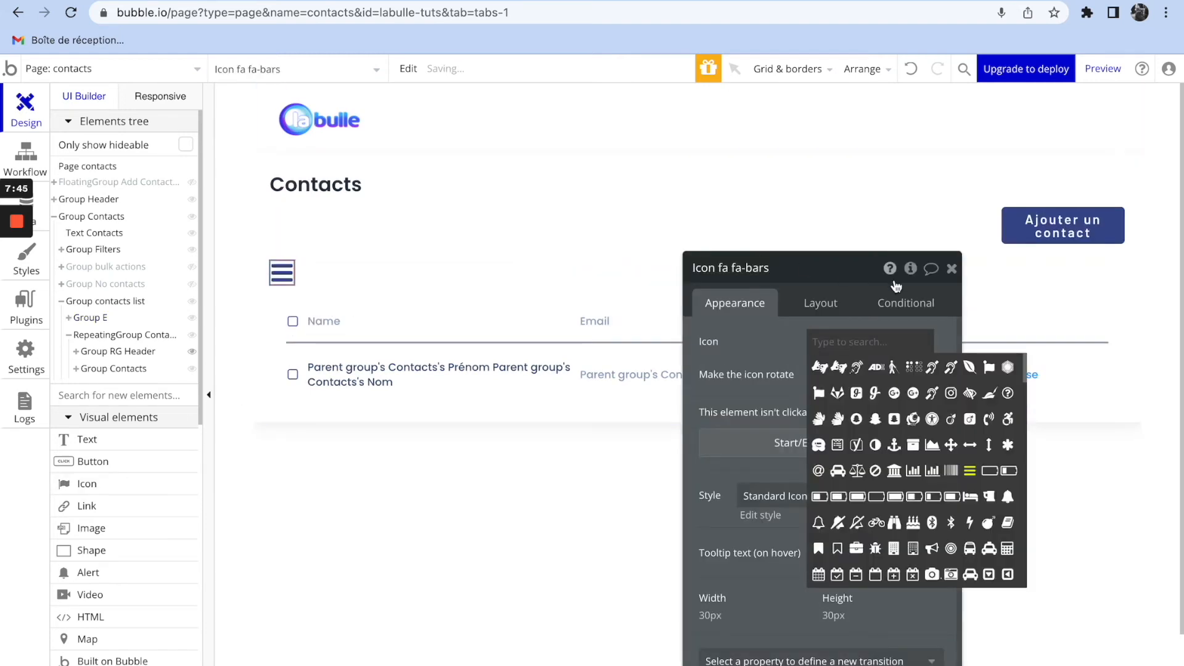
text(trash)
click(837, 367)
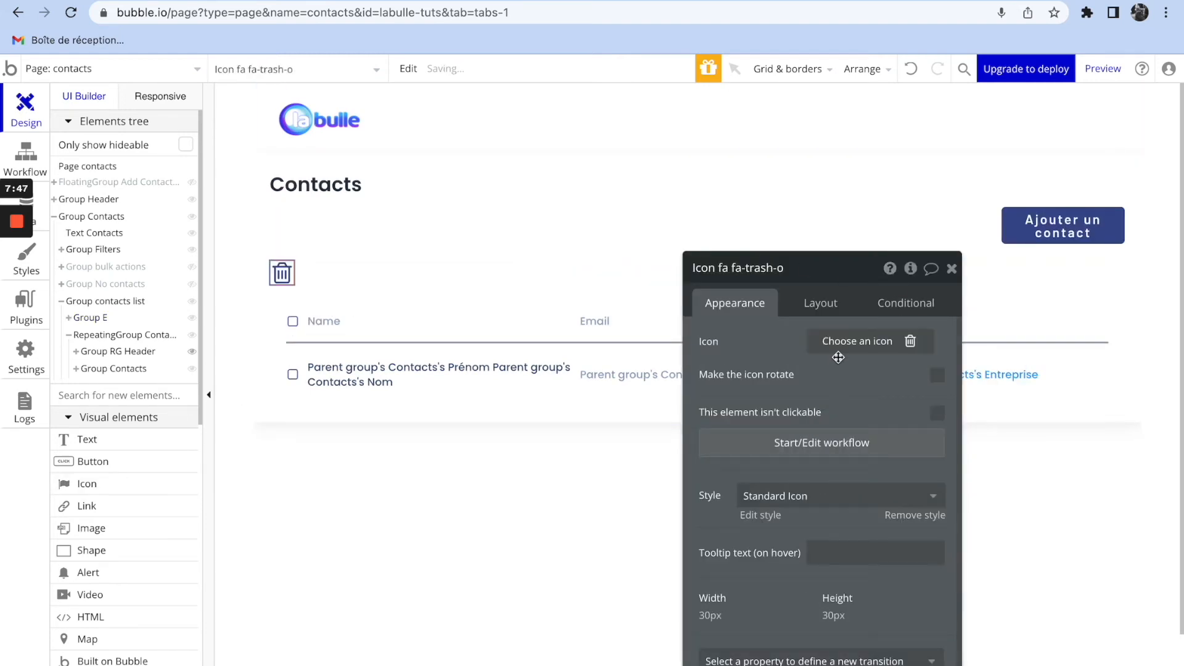
click(828, 295)
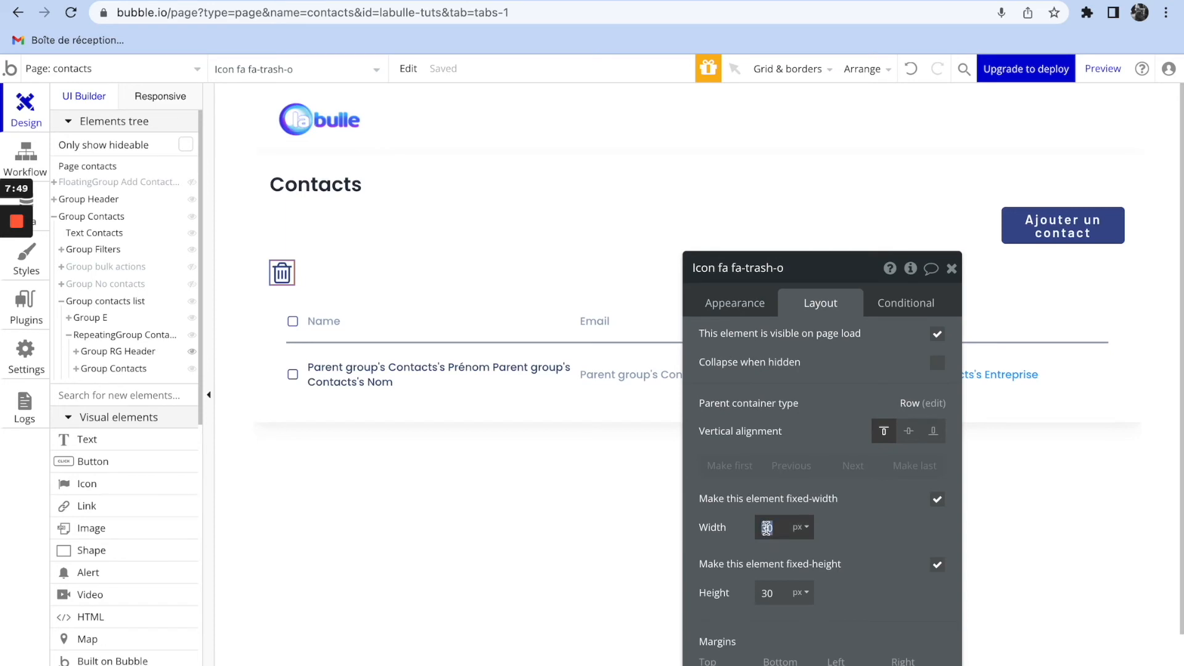
text(16)
key(Tab)
text(1)
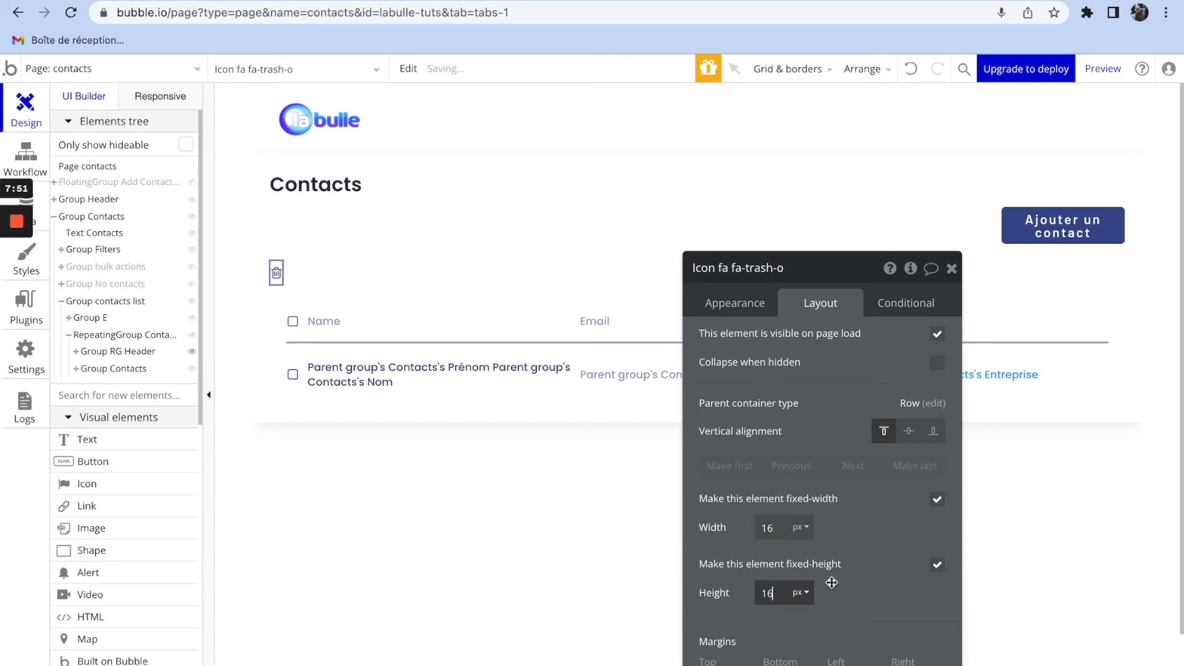
text(6)
- Add a text element beside the trash icon reading "Supprimer X collaborateurs"
drag(87, 439, 345, 279)
text(Supprimer X collaborateurs)
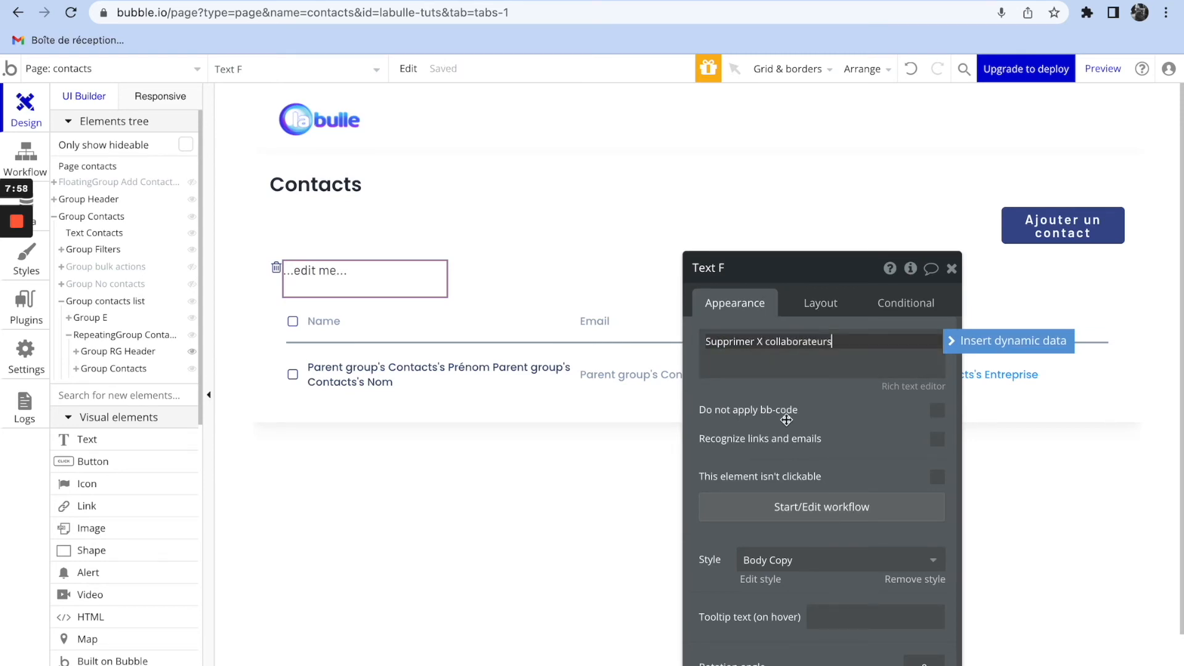
- Remove the text element's fixed width, fit its width to content, and set min width and min height to 0 px
click(827, 414)
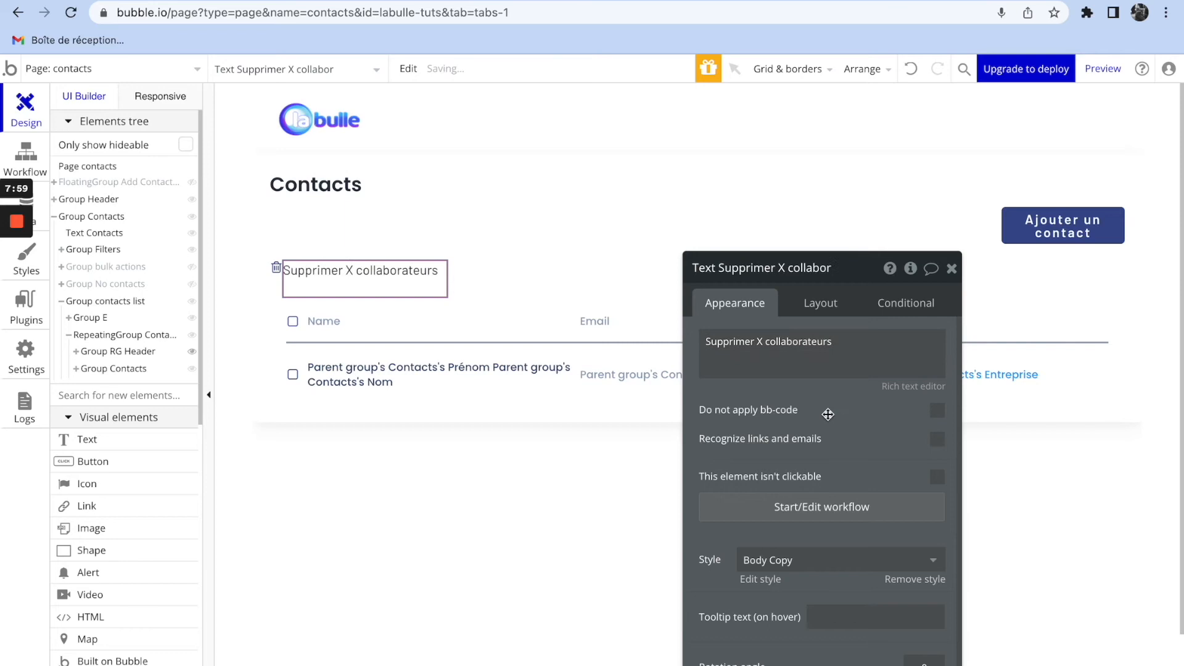
click(820, 303)
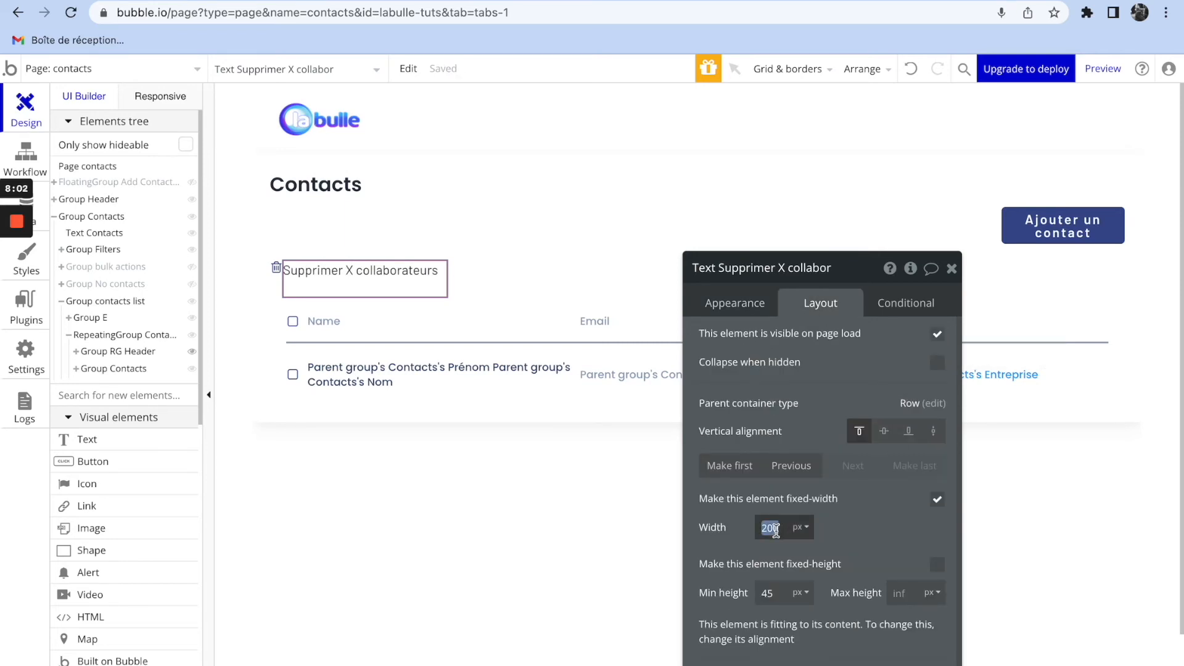
click(937, 499)
click(938, 565)
double_click(772, 530)
click(782, 622)
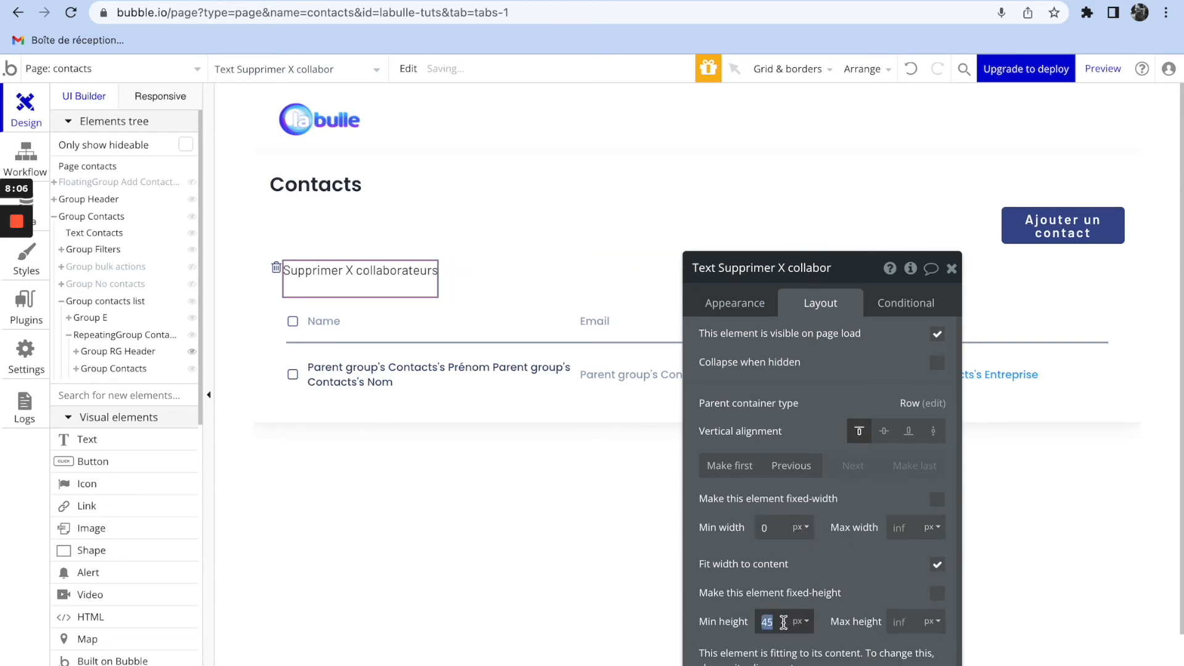
- Center the "Supprimer X collaborateurs" text and the trash icon vertically in their row
click(884, 430)
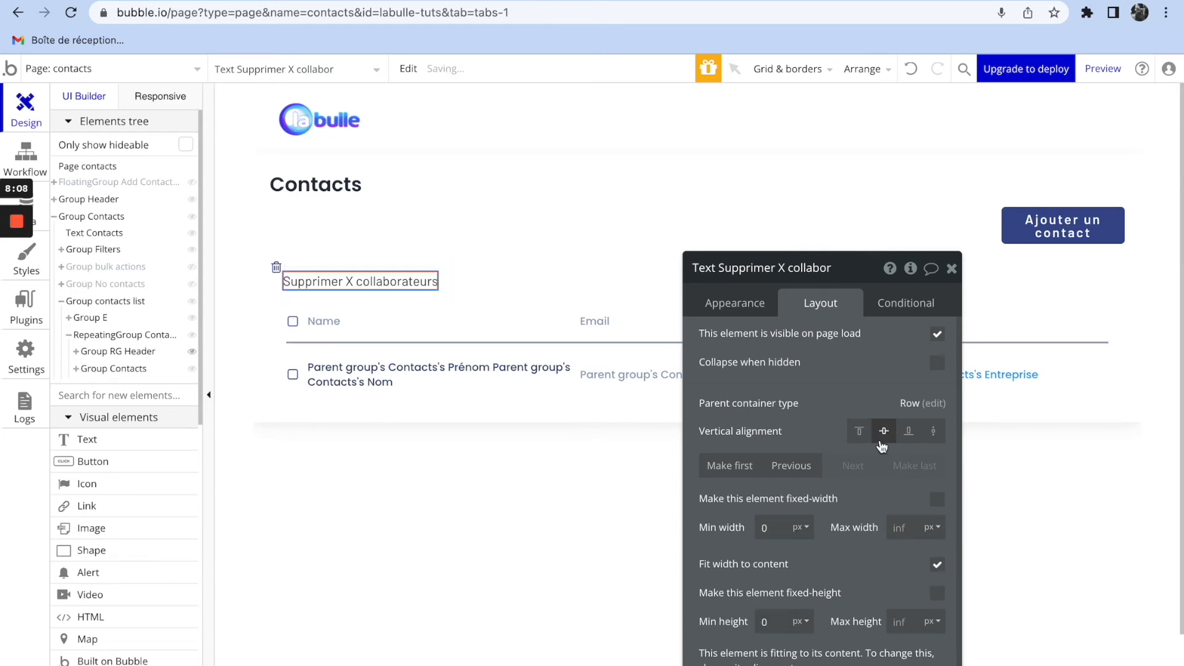
click(272, 274)
click(908, 430)
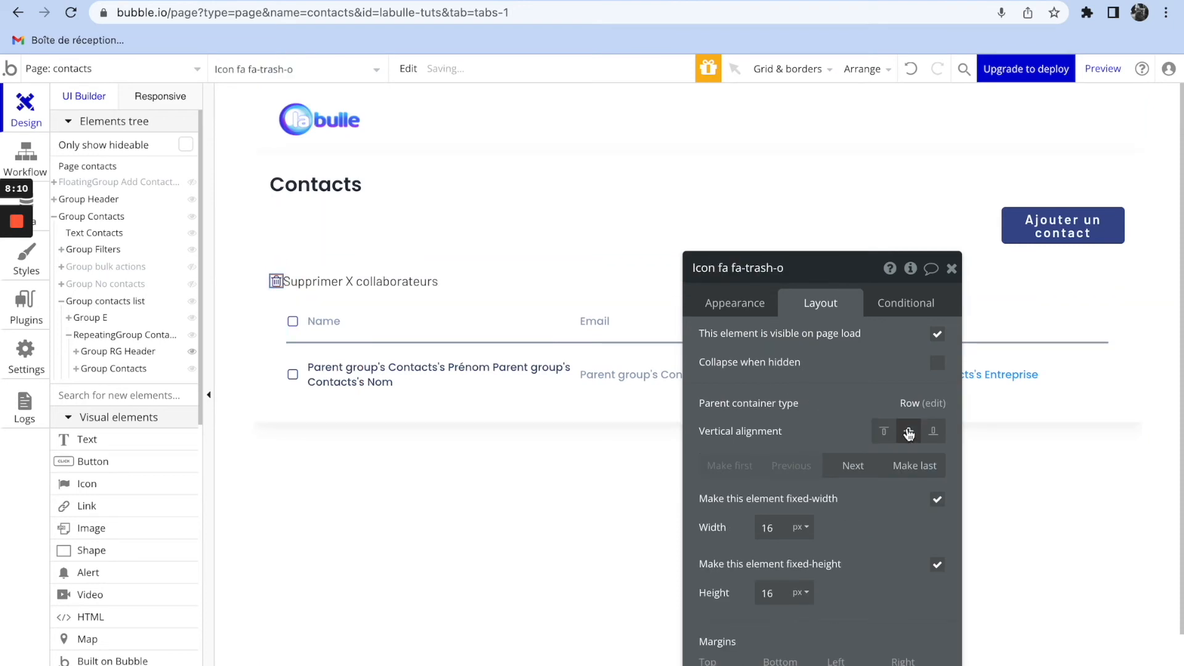
- Replace the X in the delete text with the dynamic expression RepeatingGroup Contacts's selected_contacts:count
click(749, 311)
click(361, 282)
triple_click(765, 340)
click(765, 341)
key(BackSpace)
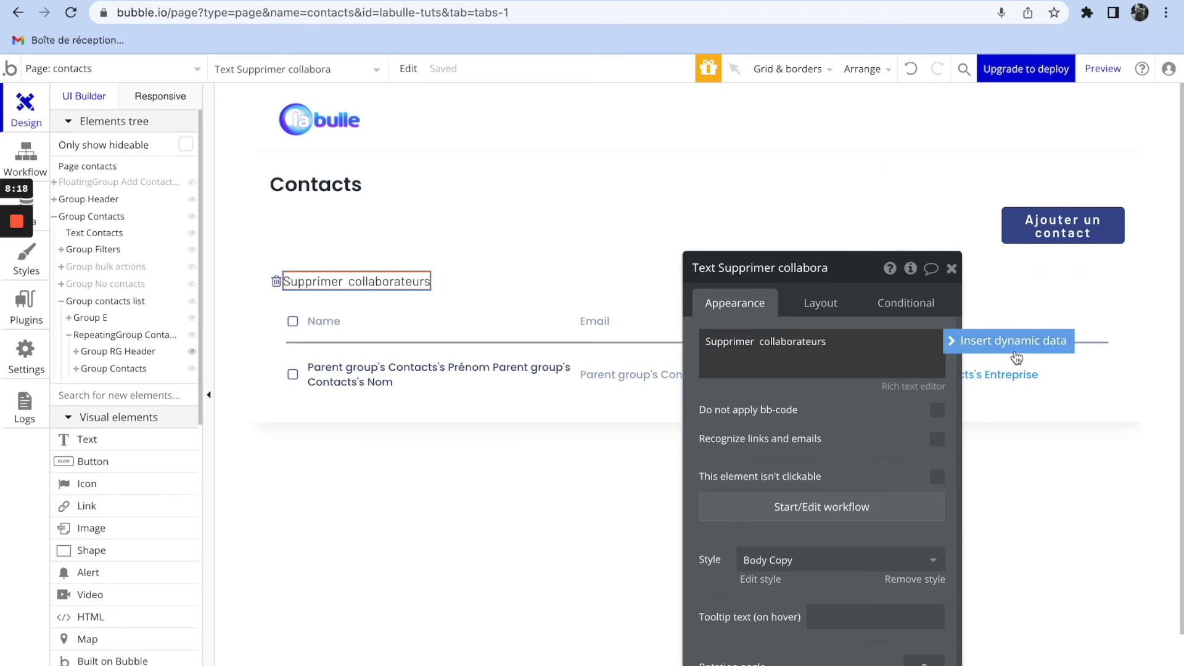
click(1052, 343)
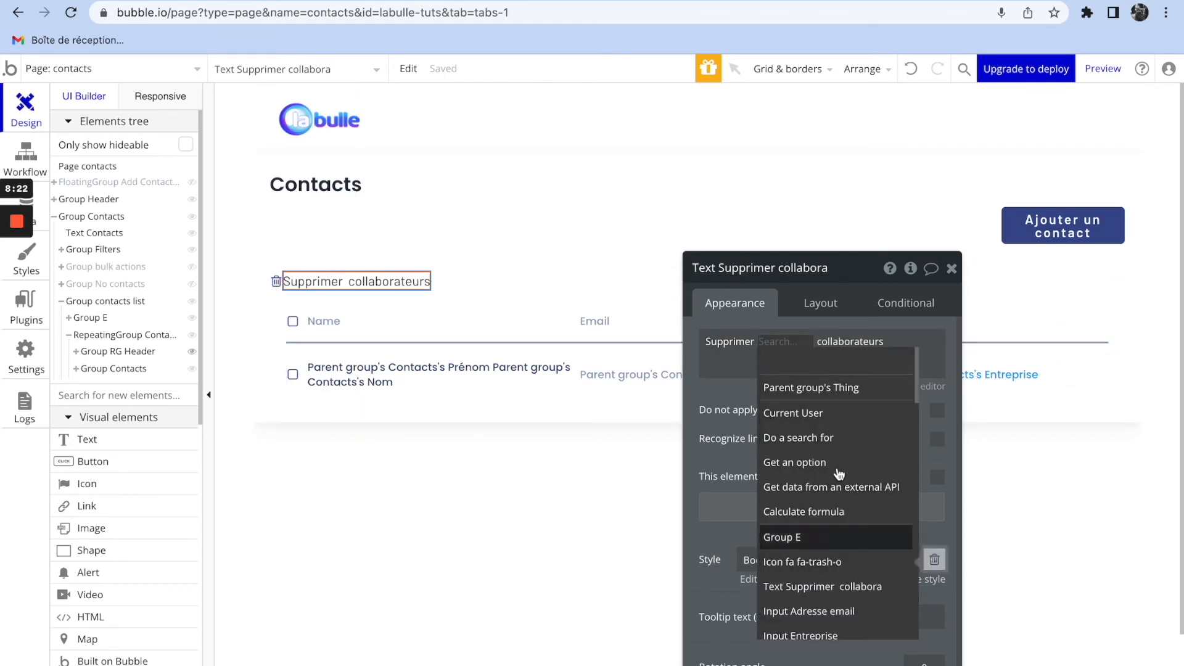
scroll(851, 518, down, 1)
text(repe)
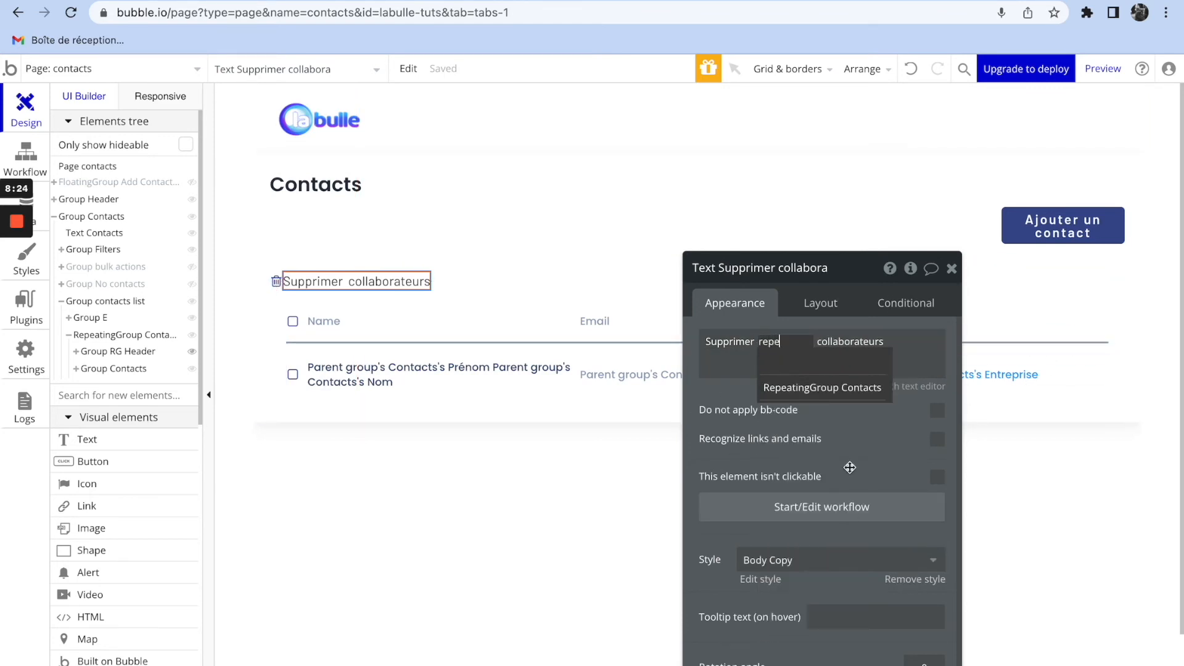
click(858, 391)
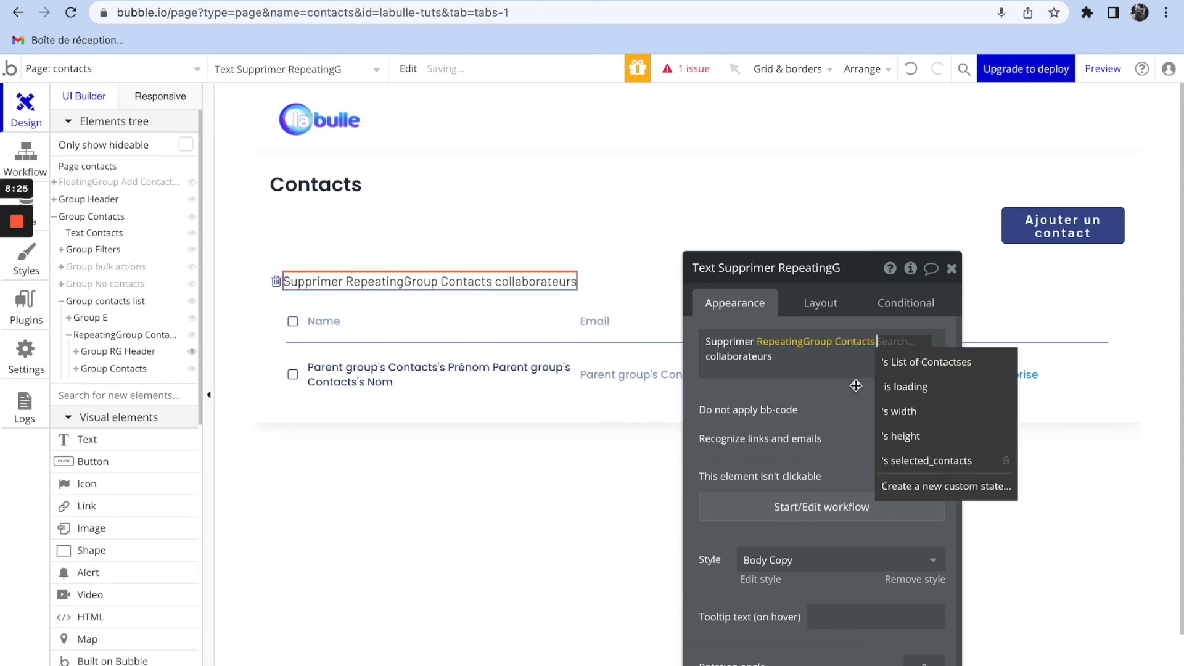
click(942, 461)
click(853, 379)
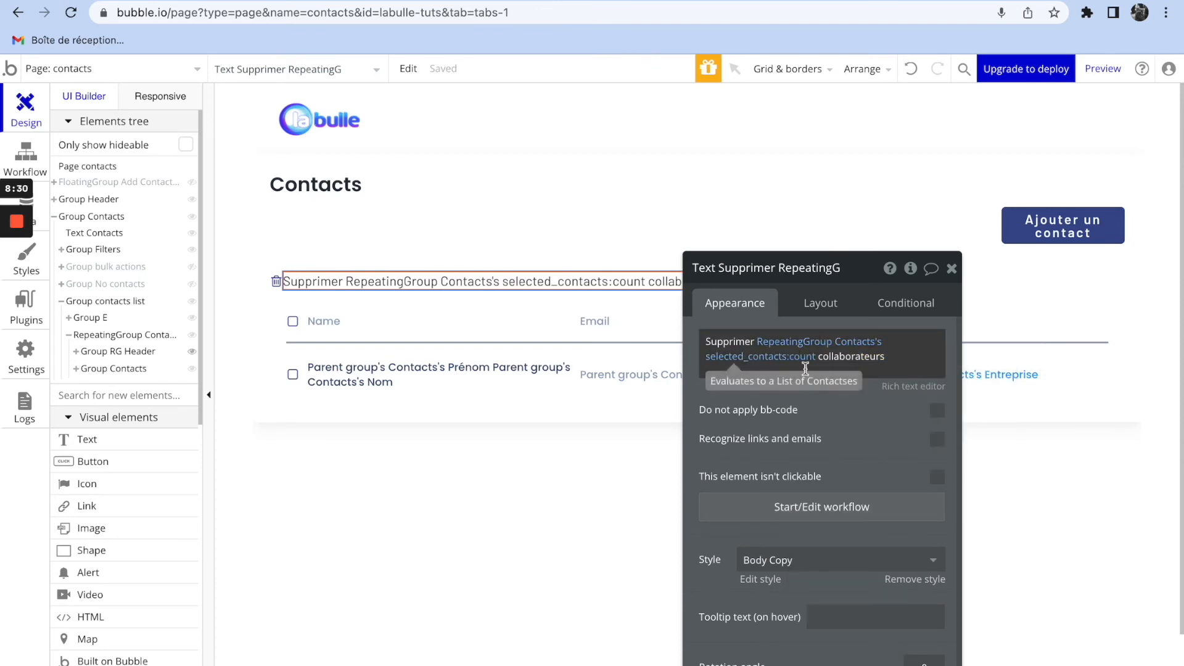
- Replace "collaborateurs" with "contacts" in the delete text, keeping a space after the dynamic count
double_click(853, 363)
text(contac)
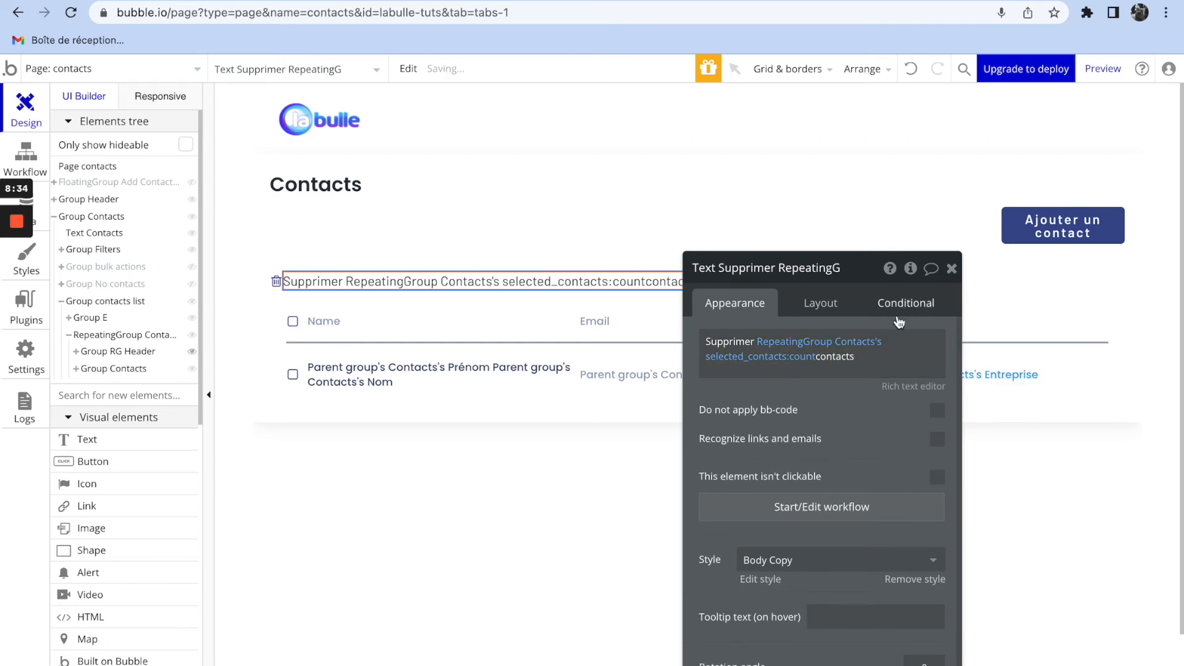
click(900, 390)
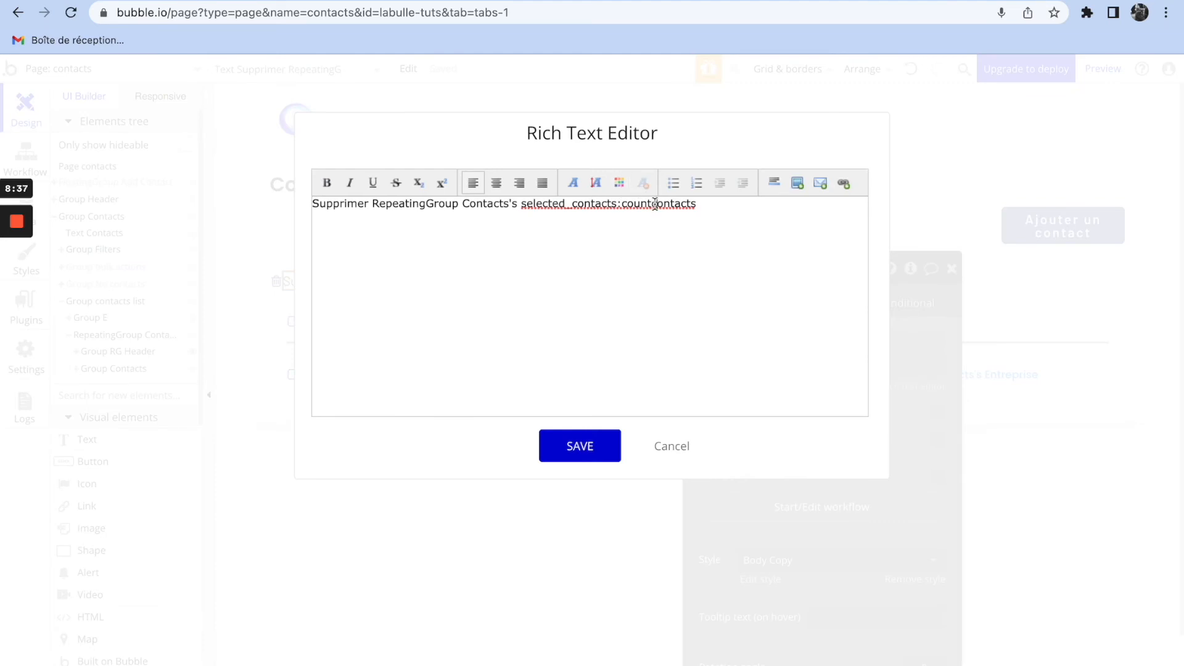
click(592, 451)
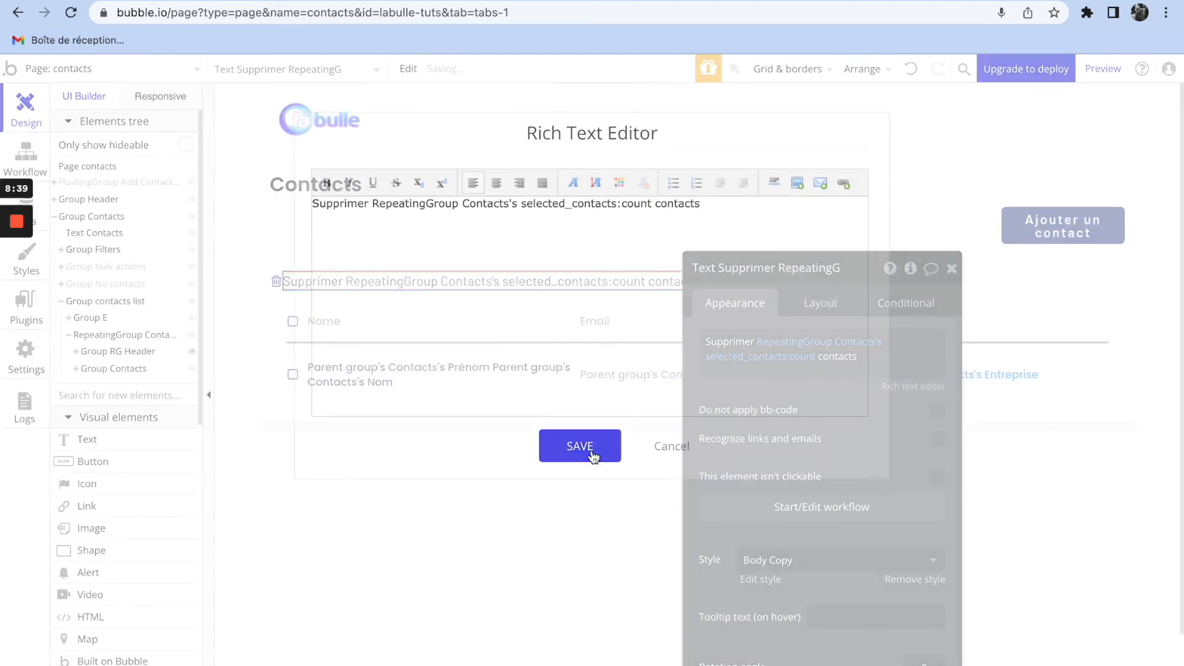
click(951, 268)
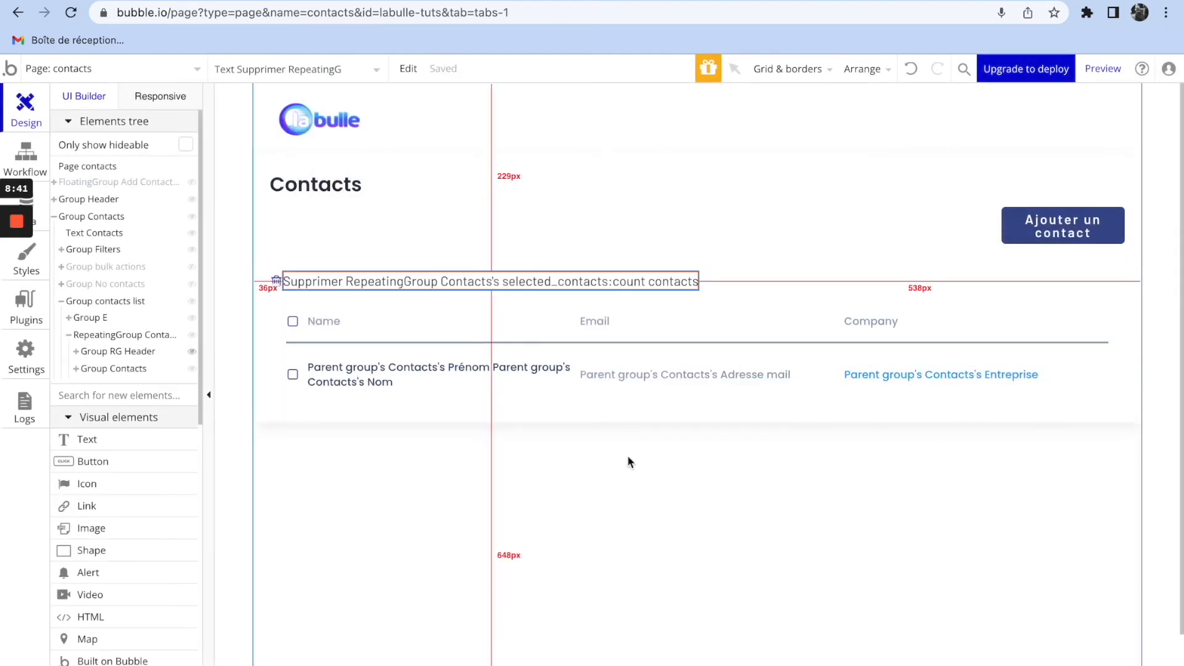
- Group the trash icon and the delete text together in their own container
click(276, 282)
shift+click(325, 282)
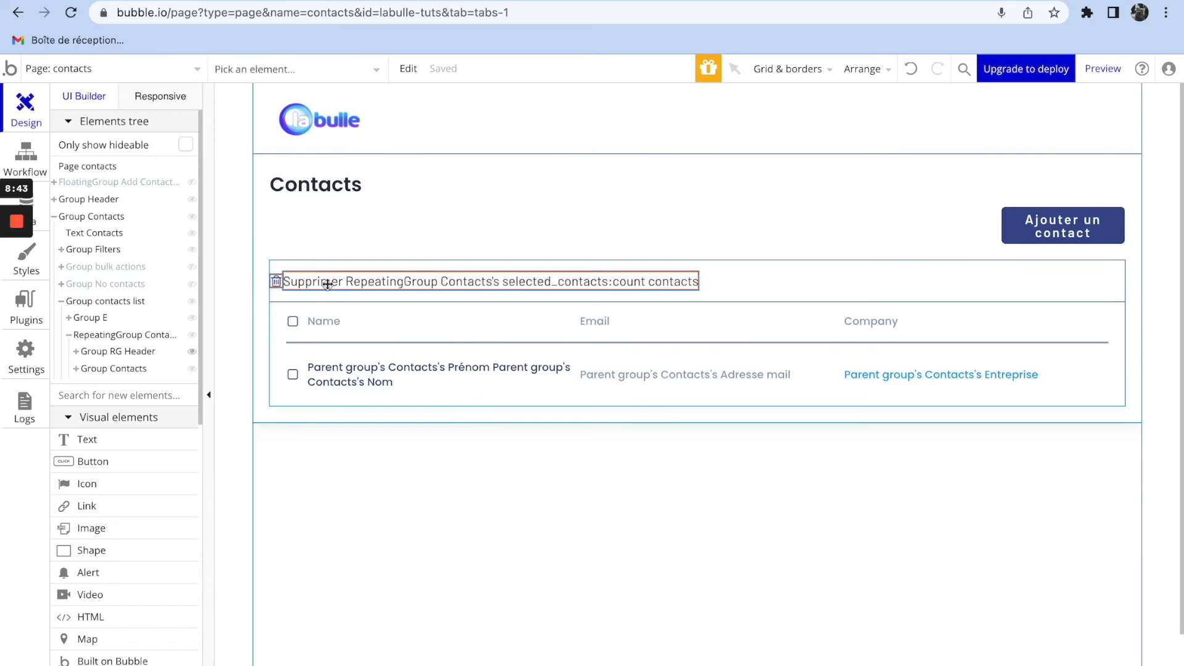
right_click(325, 283)
click(419, 312)
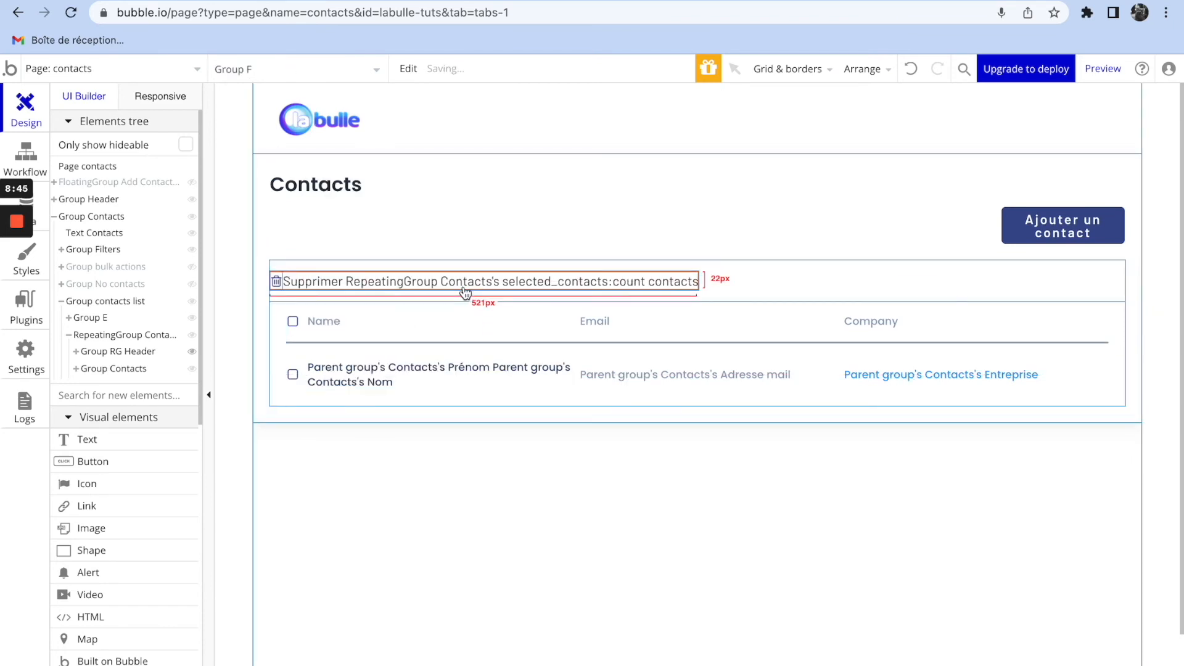
- Start a click workflow on Group F, the container holding the trash icon and delete text
double_click(399, 289)
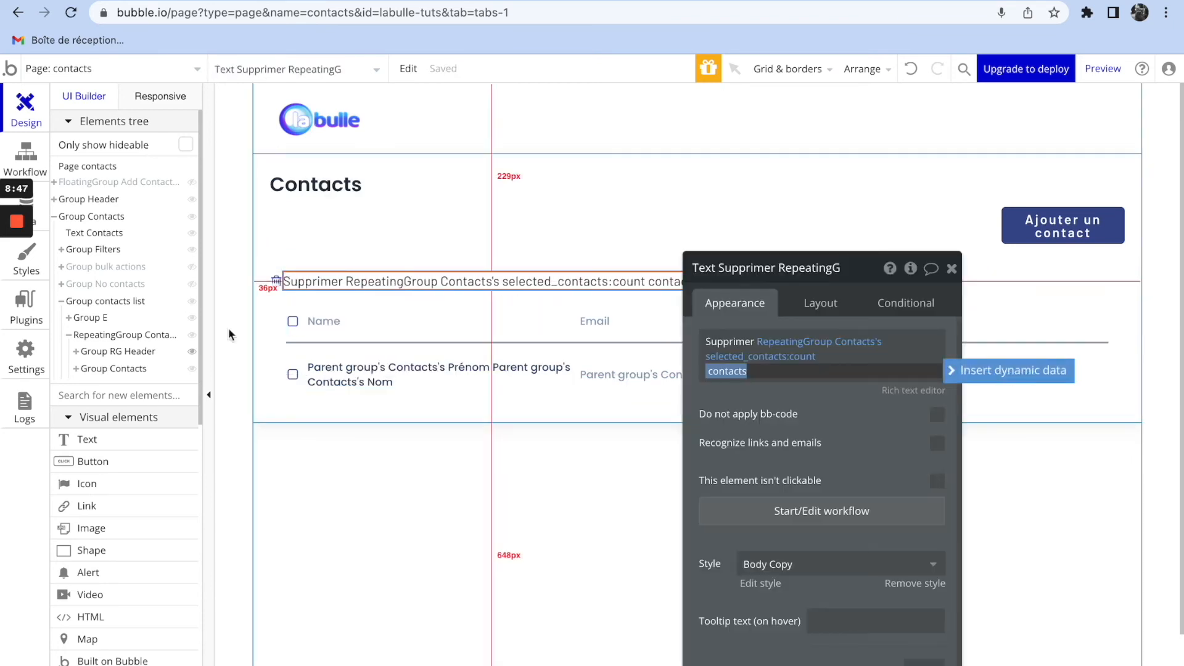
click(68, 318)
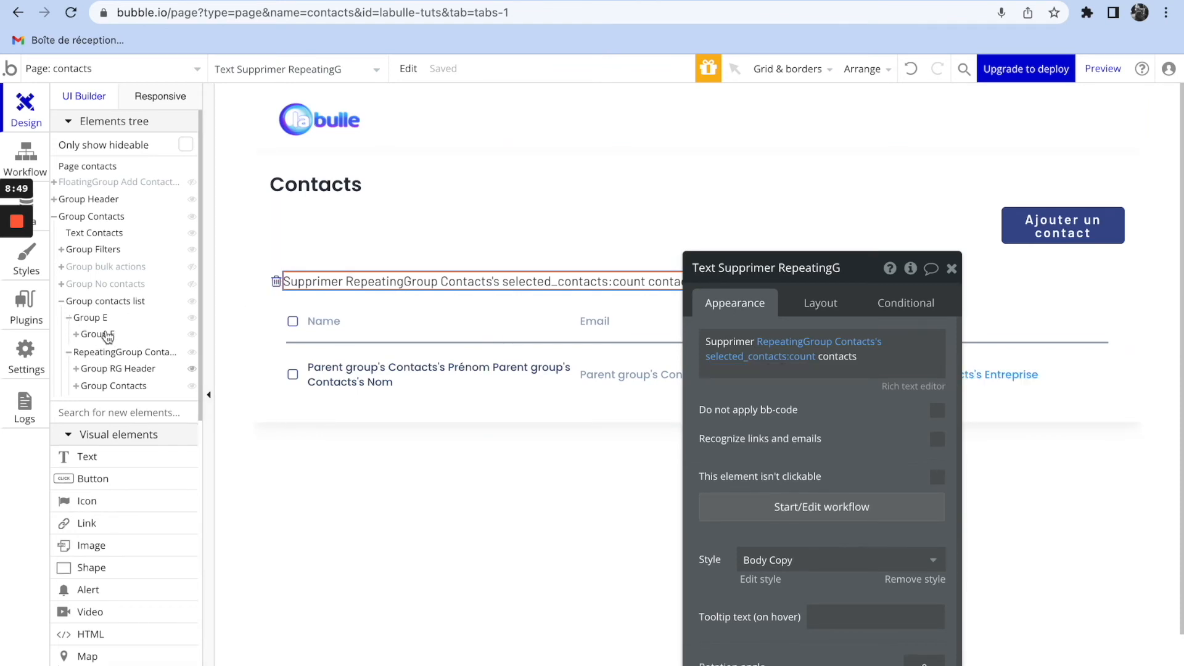
click(94, 334)
click(819, 448)
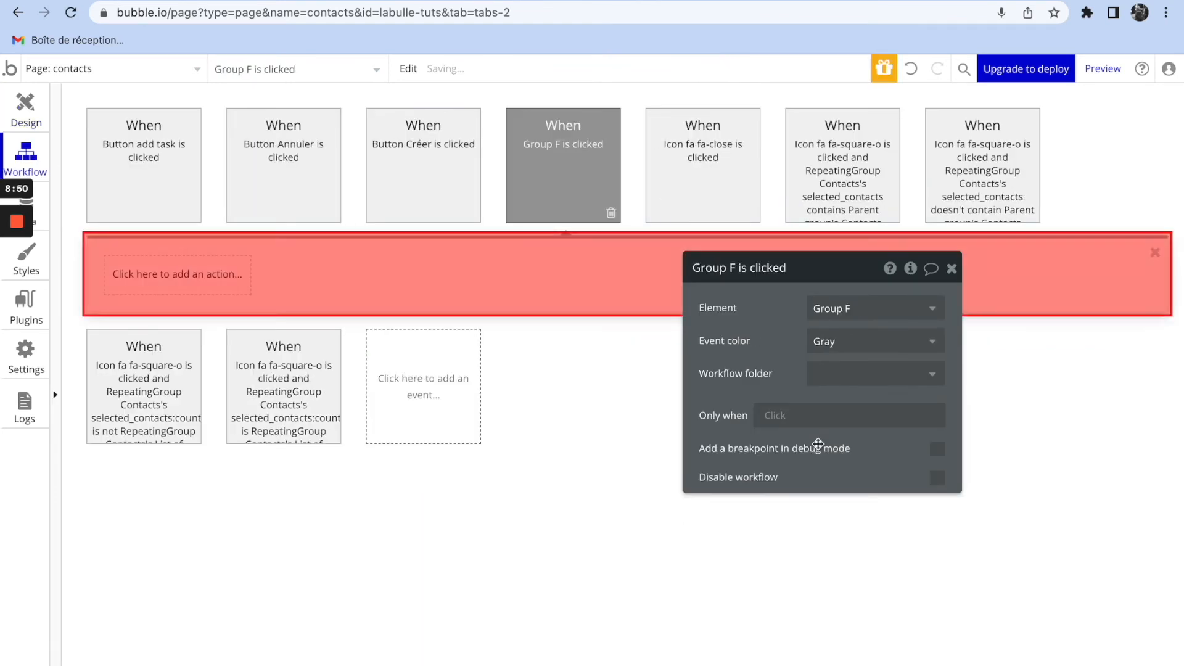
- Add a "Delete a list of things" action of type Contacts, with RepeatingGroup Contacts's selected_contacts as the list to delete
click(222, 281)
text(dele)
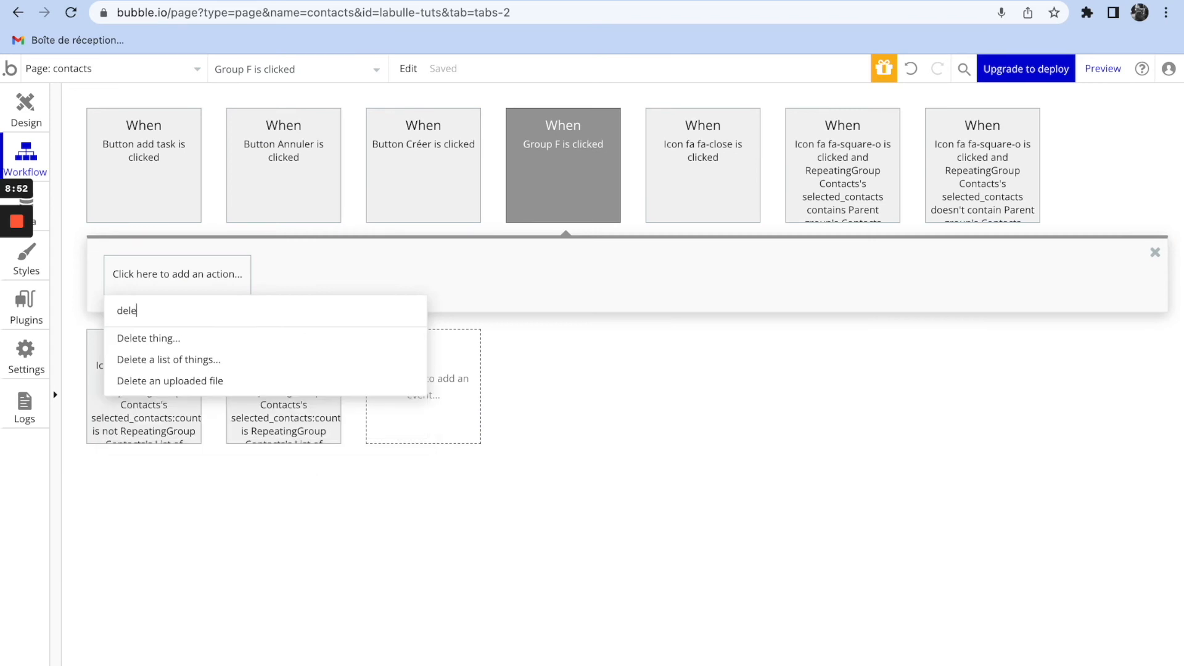
click(219, 361)
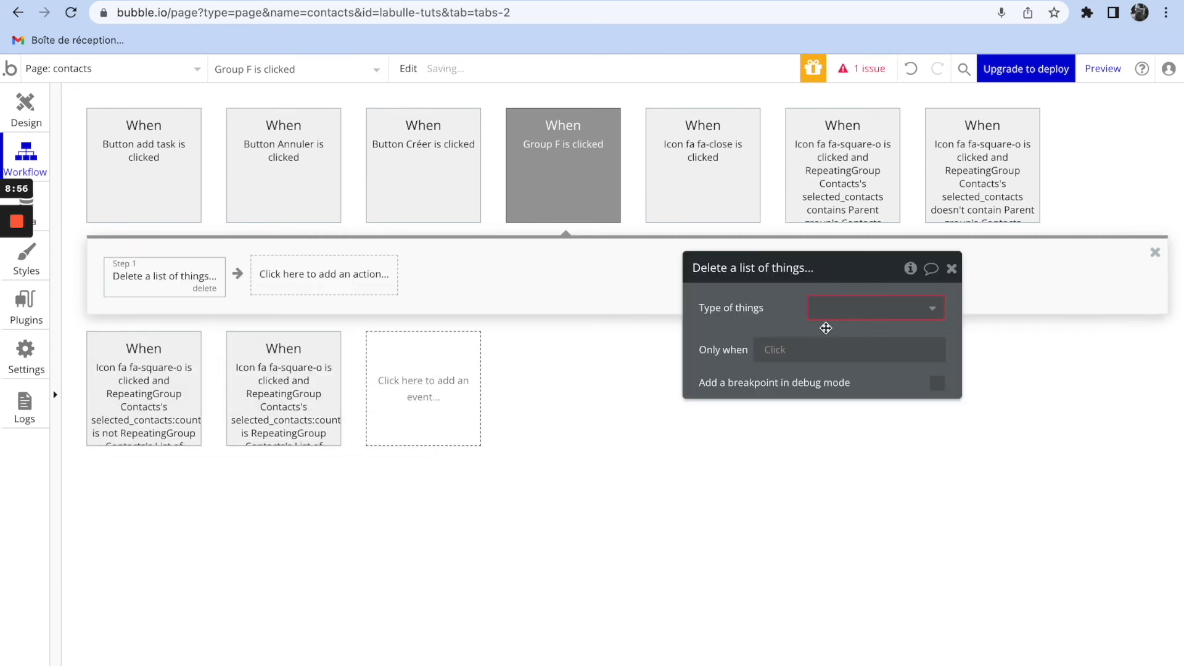
click(856, 315)
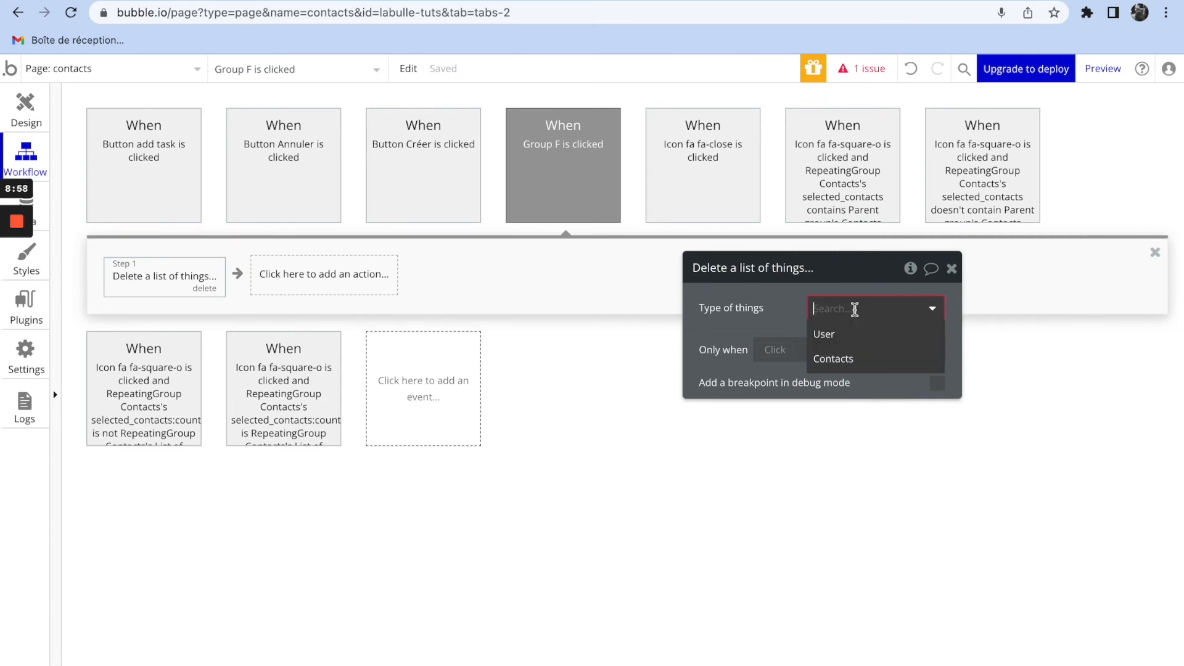
click(853, 358)
click(821, 342)
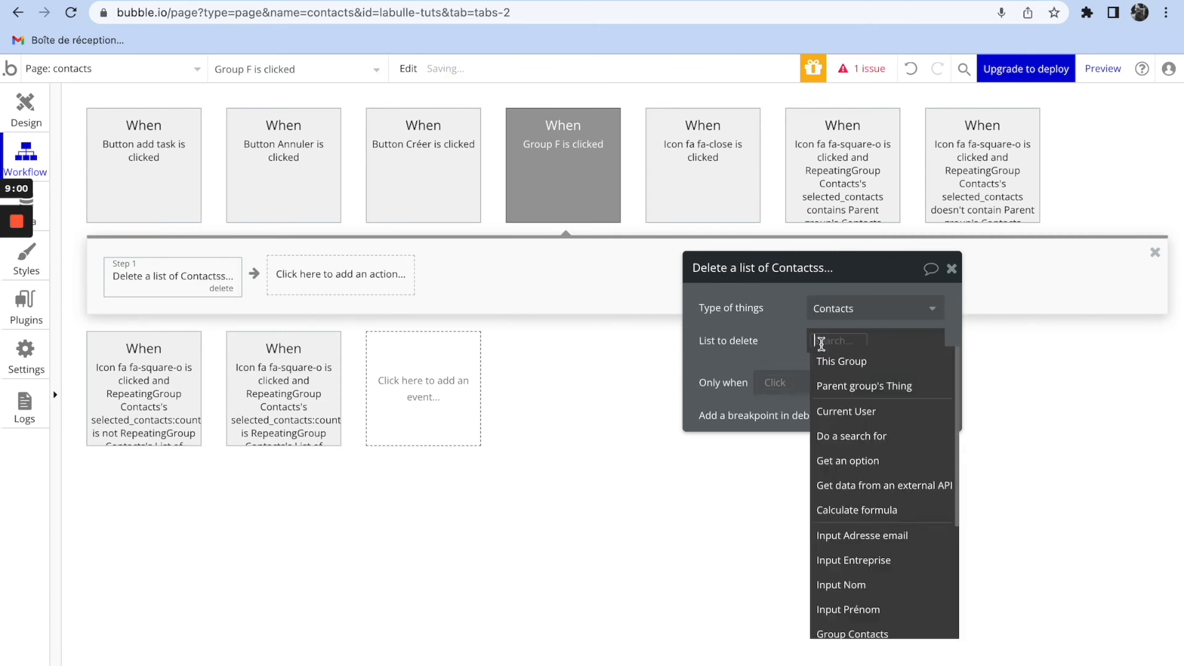
text(repe)
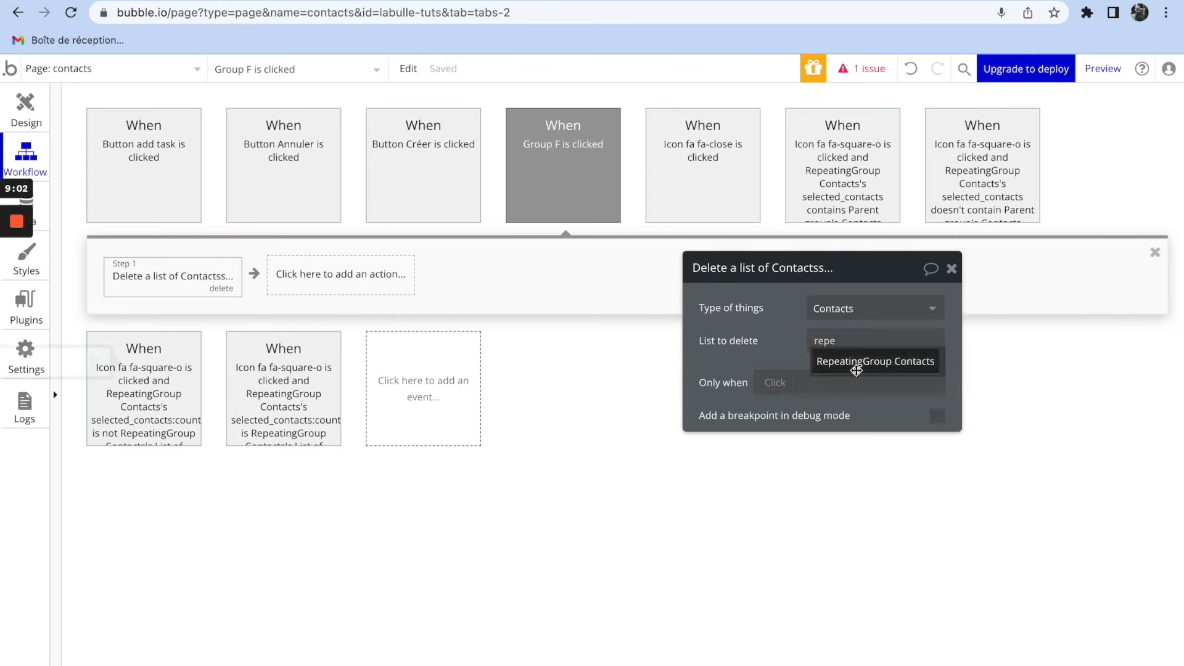
click(907, 374)
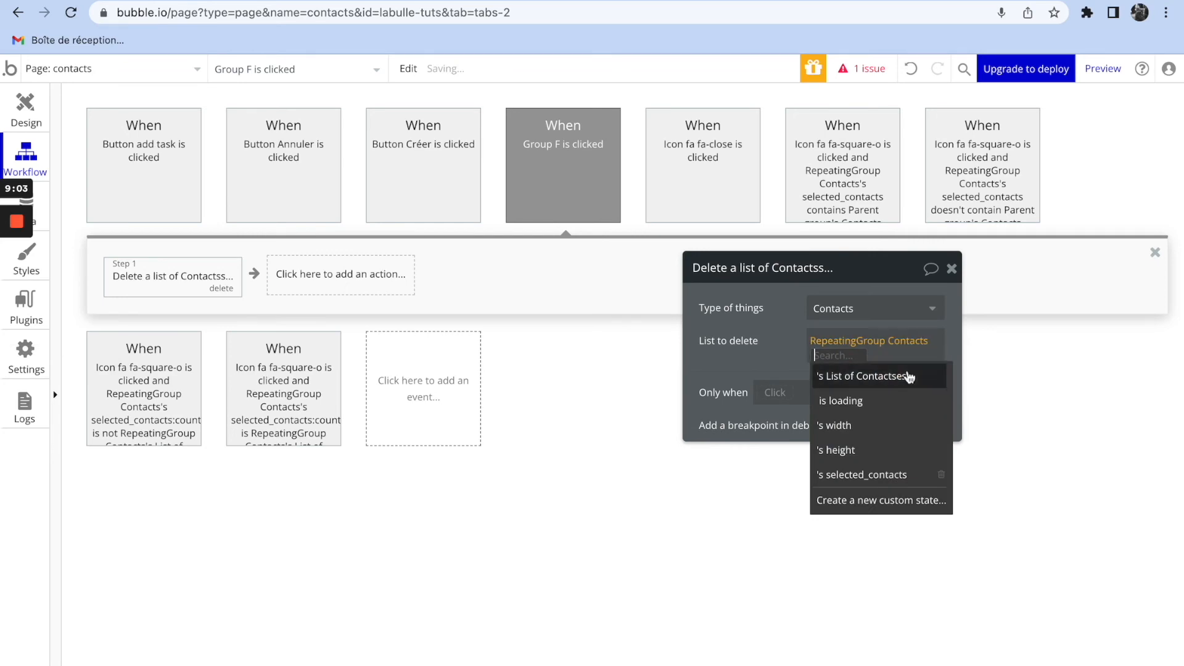
click(871, 485)
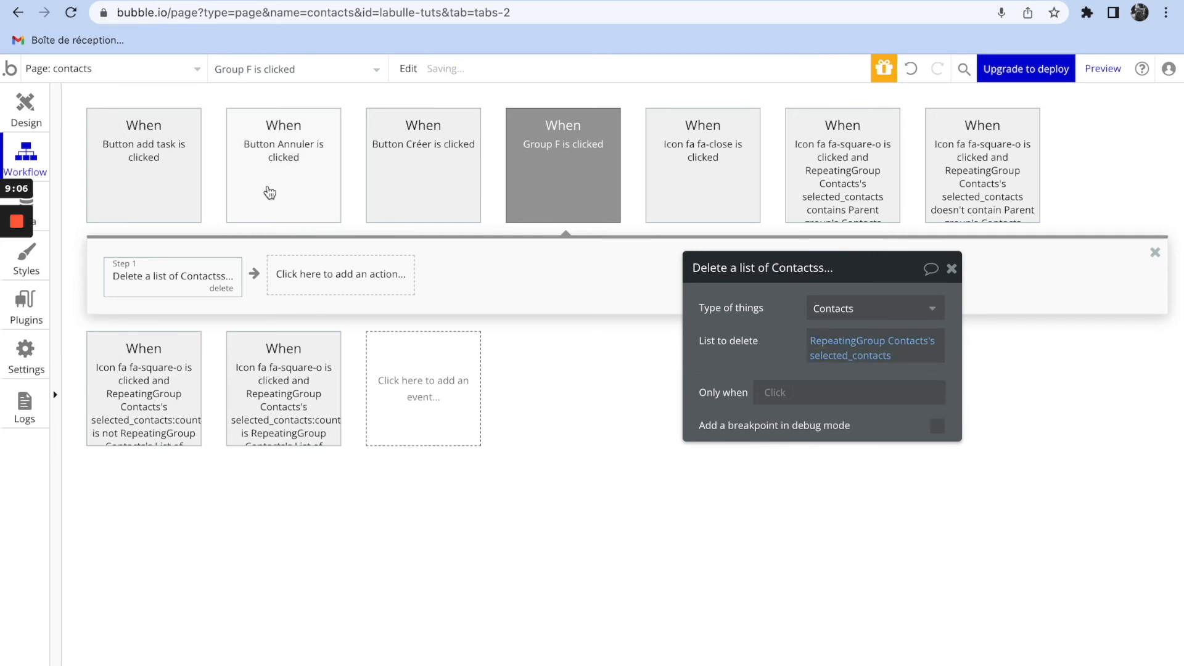
- Switch to the contacts page preview, leave only the Engie and EDF contacts selected, and bulk-delete them
click(258, 2)
click(372, 73)
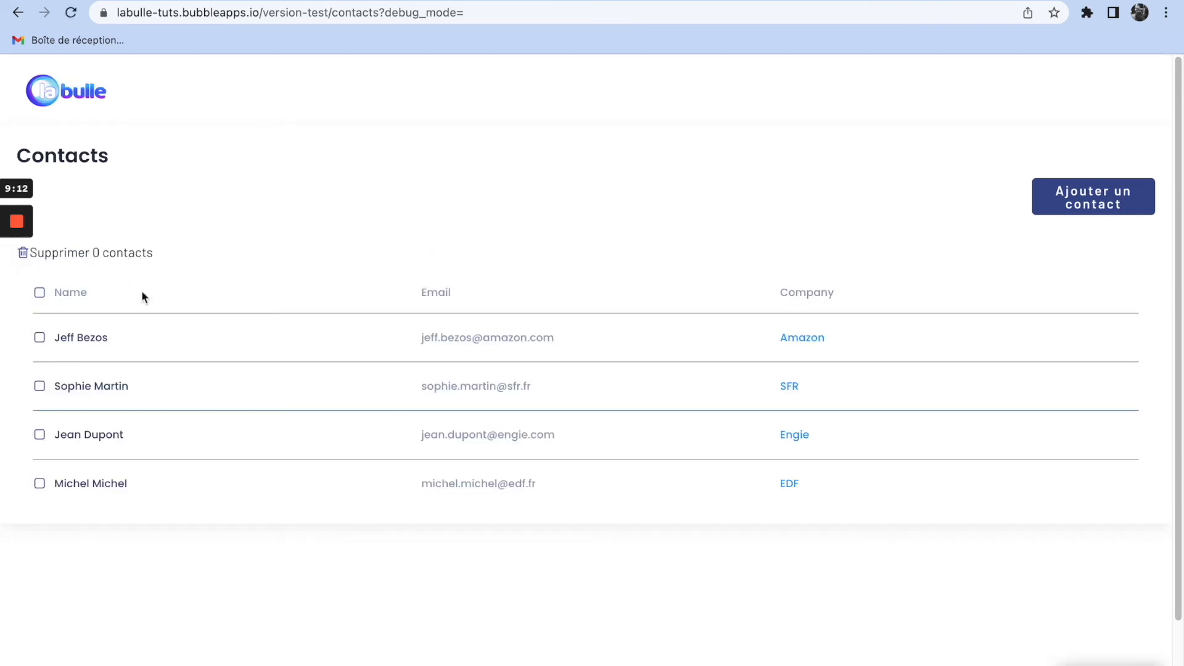
click(39, 337)
click(39, 386)
click(38, 486)
click(39, 339)
click(40, 387)
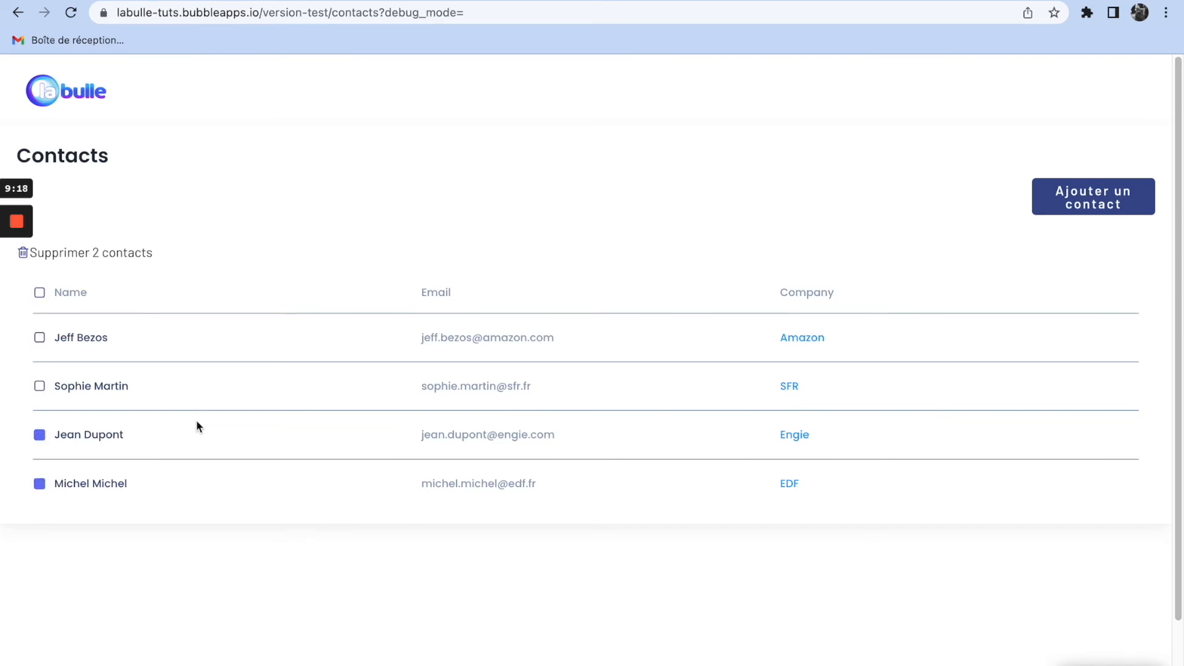
click(130, 254)
- Test the select-all checkbox on the remaining contacts in the preview
click(40, 298)
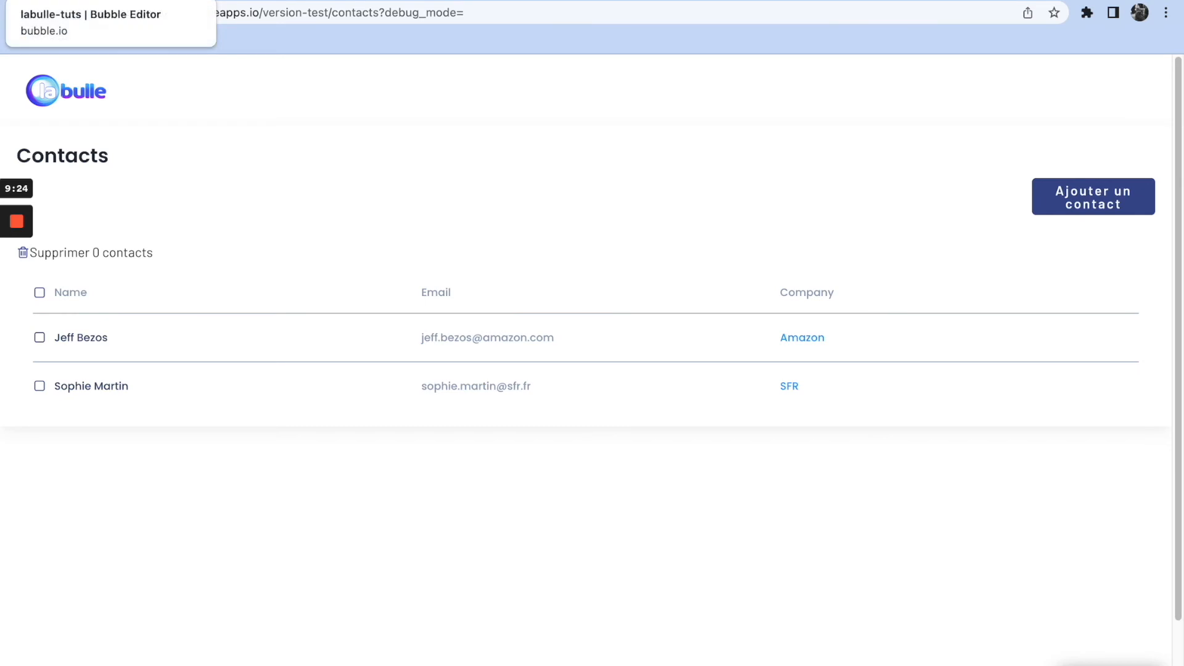
click(39, 292)
click(40, 295)
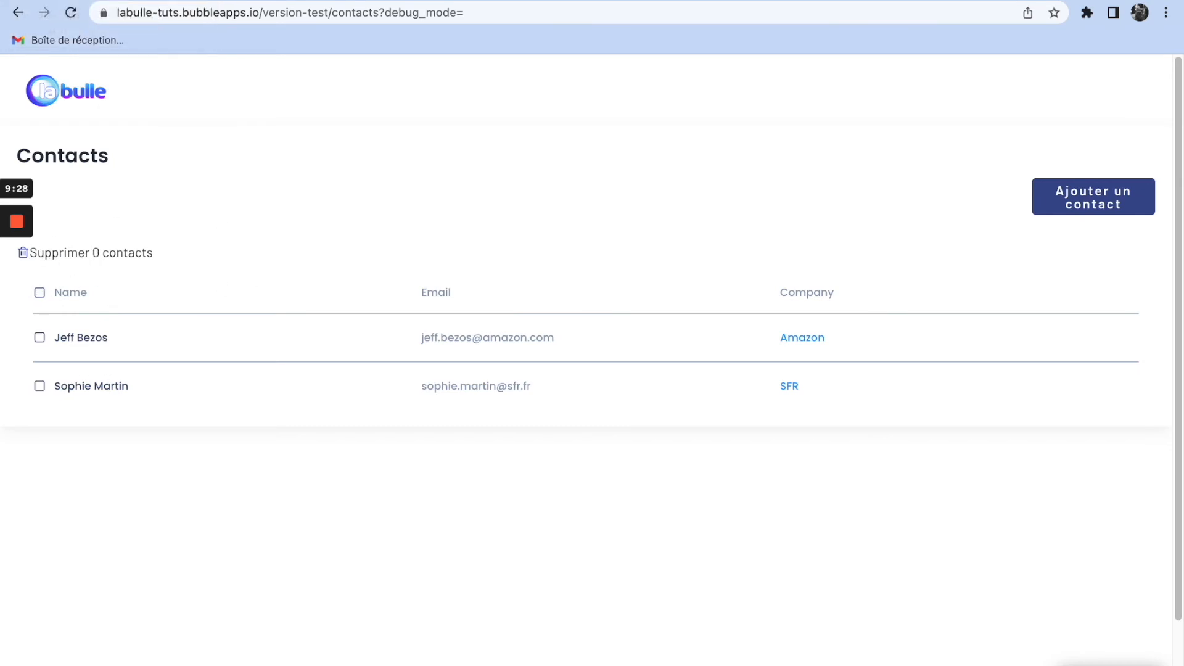
- In the Group F click workflow, add a Set state action on RepeatingGroup Contacts for selected_contacts, leaving the value empty
click(111, 1)
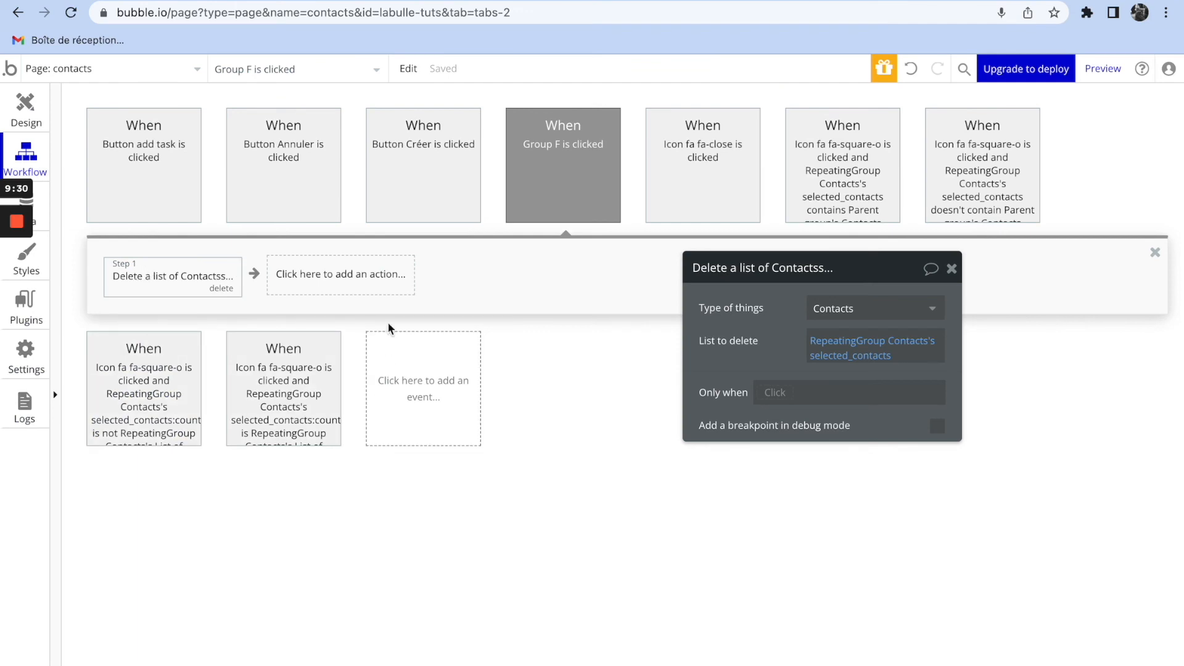
click(348, 291)
text(stat)
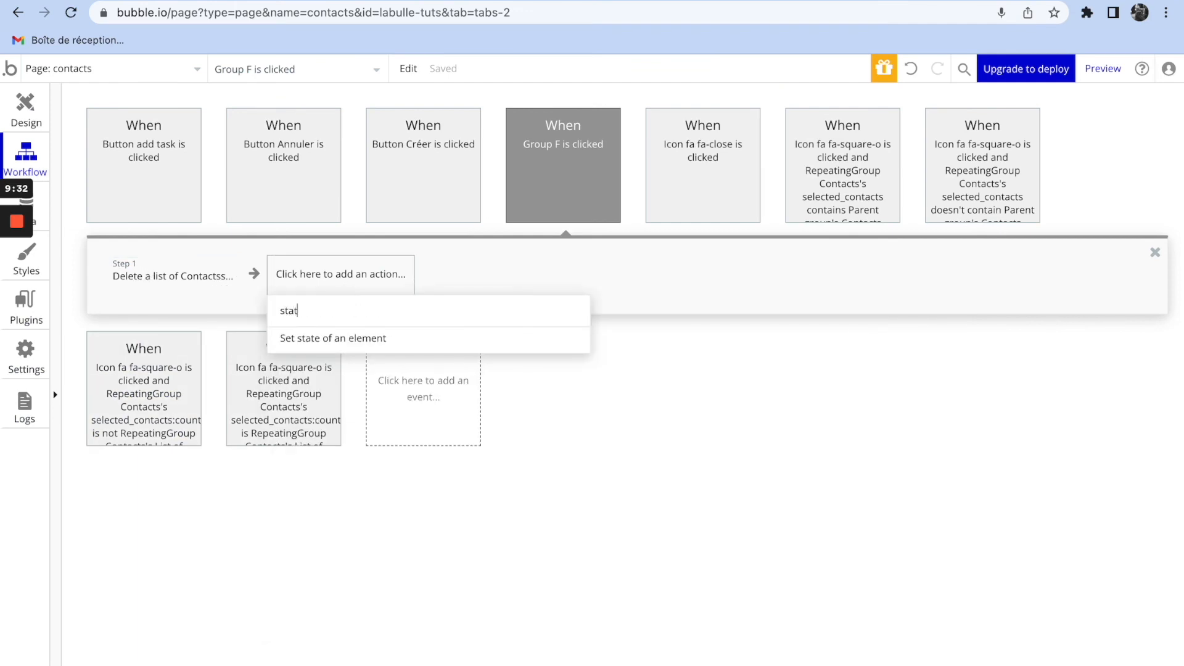
click(361, 339)
click(826, 308)
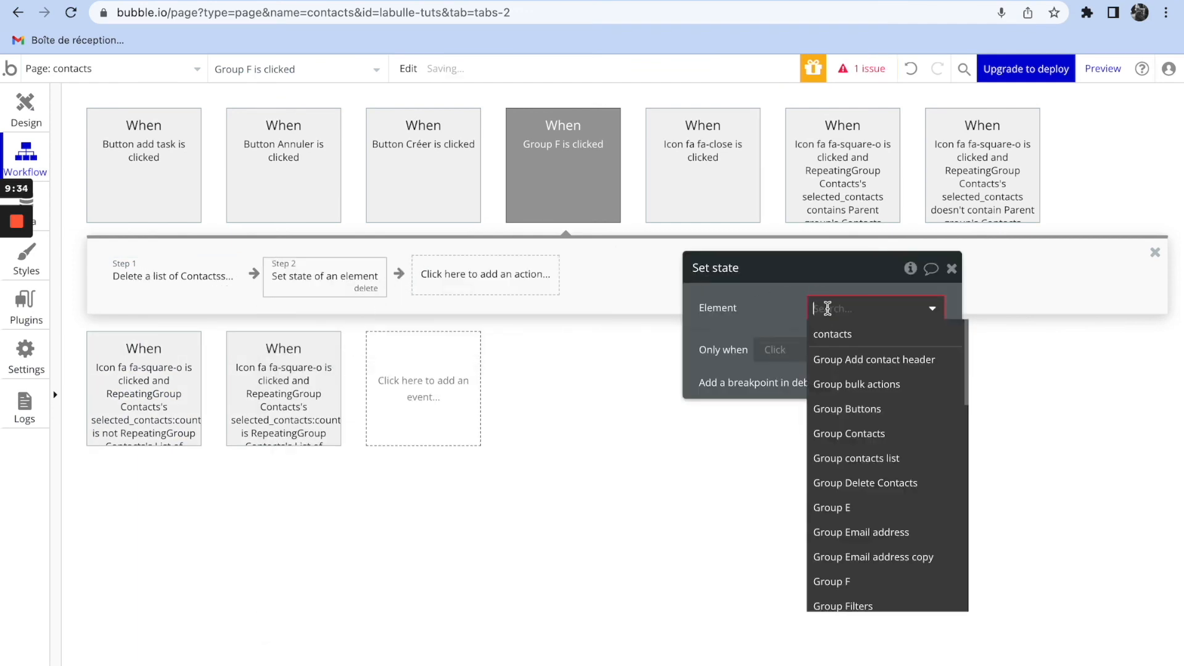
text(repe)
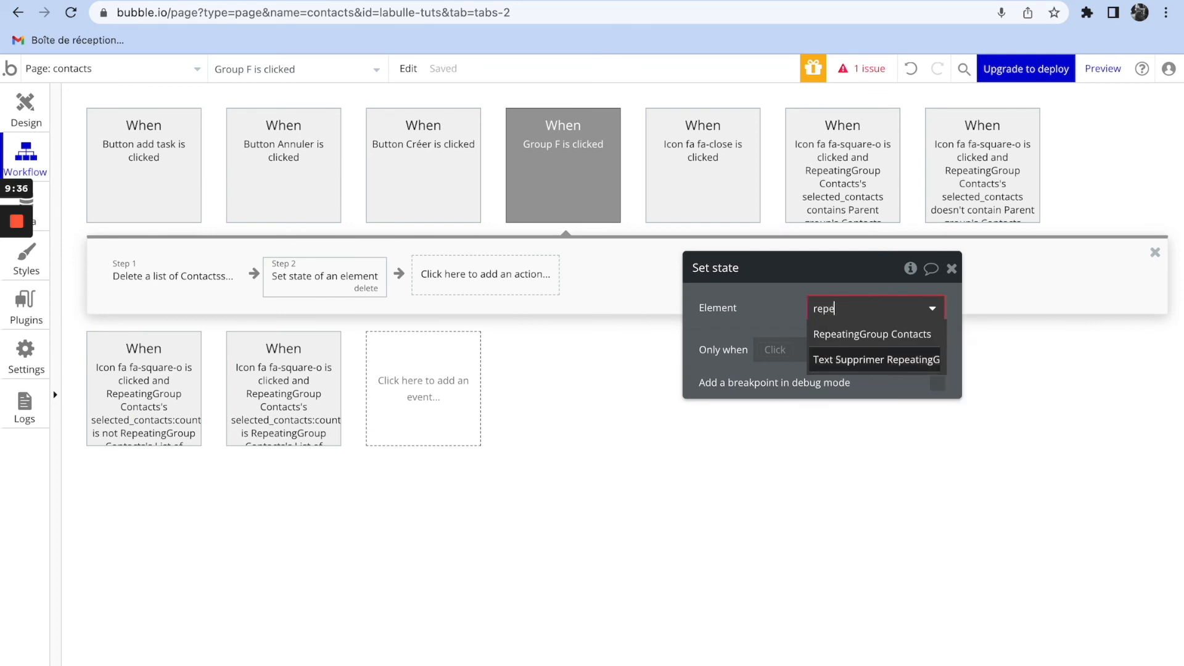
click(888, 334)
click(867, 343)
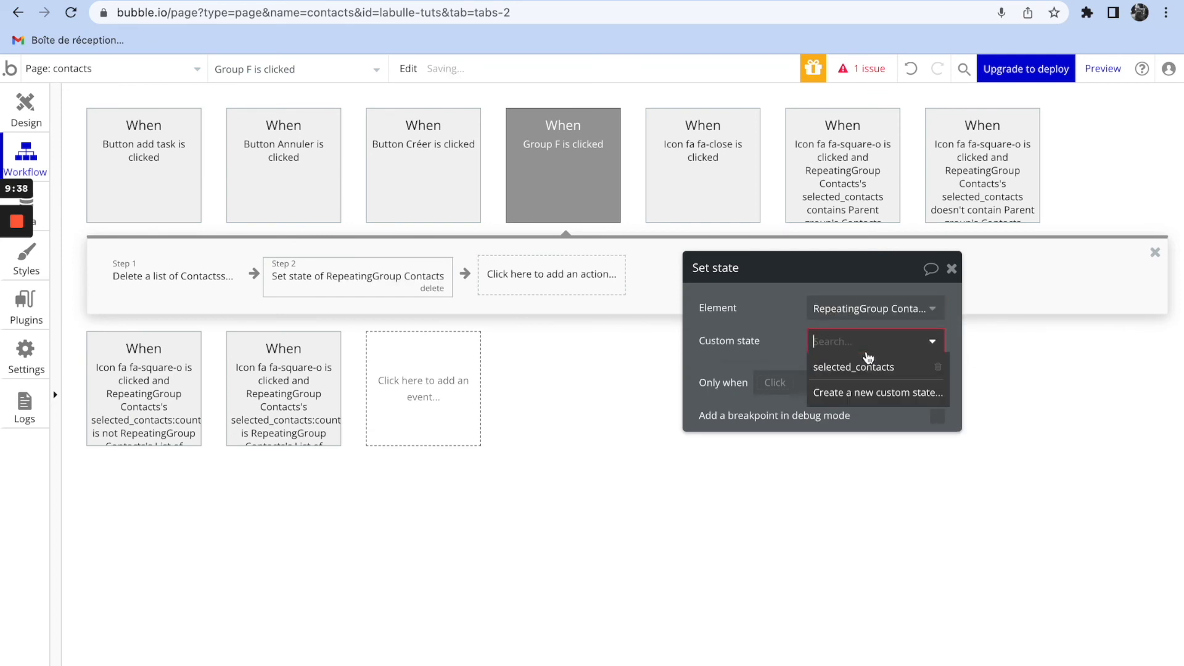
click(868, 368)
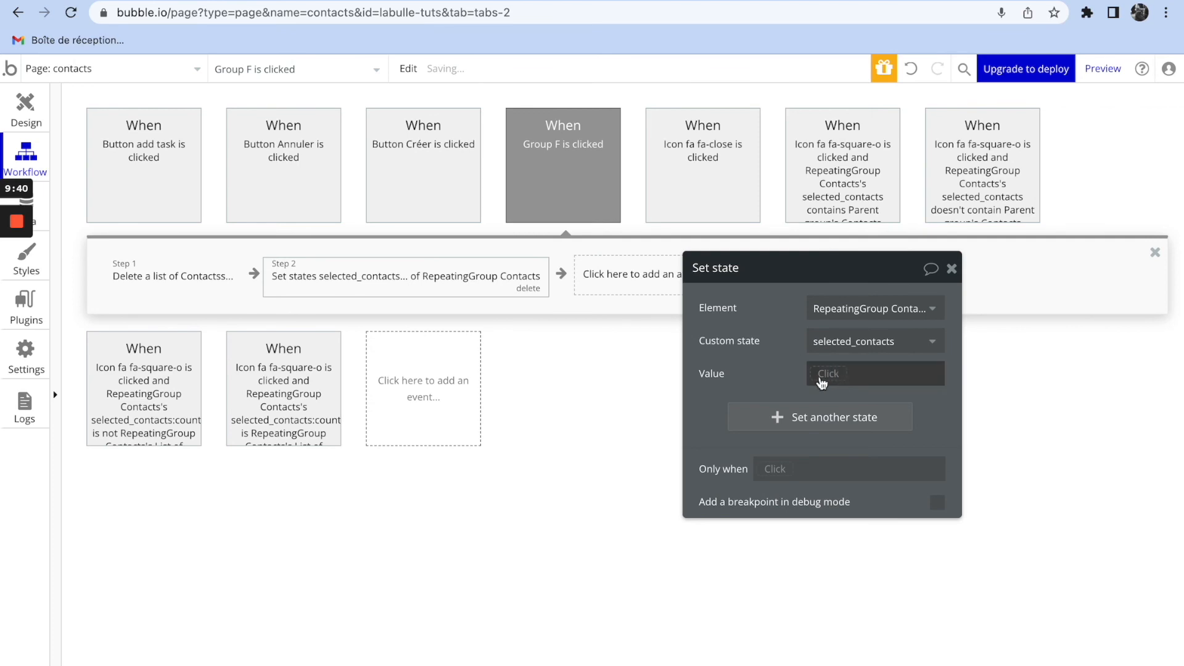
click(951, 269)
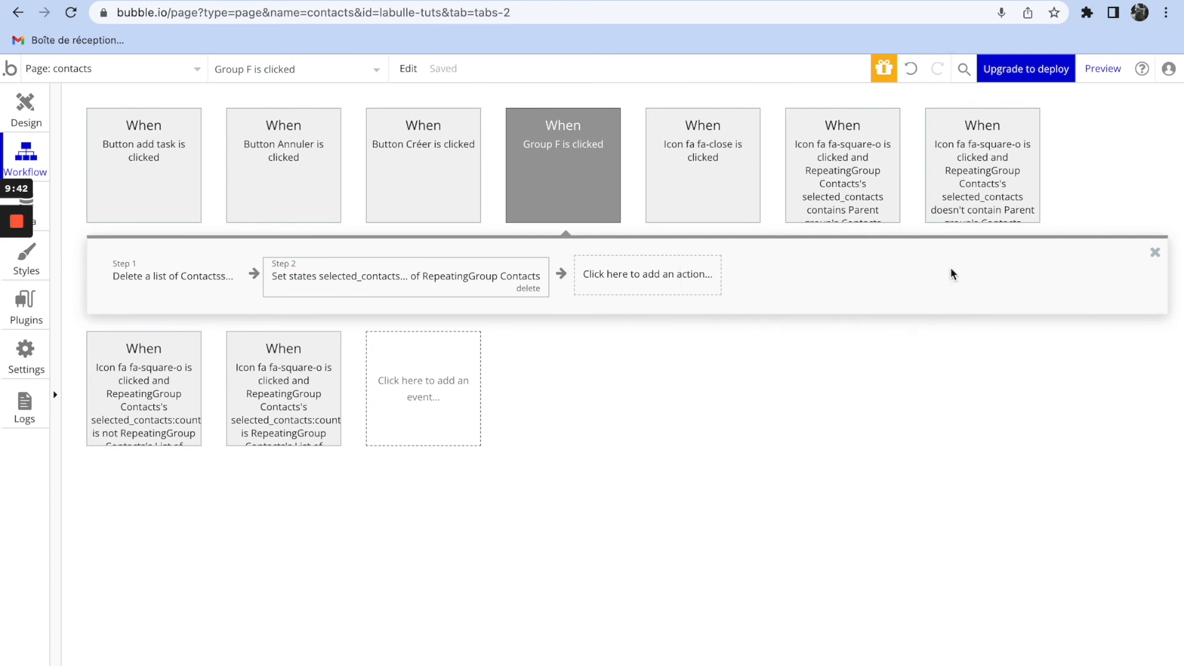
- Make Group E, the delete bar's container, hidden on page load, collapsed when hidden, and animate its collapse
click(44, 110)
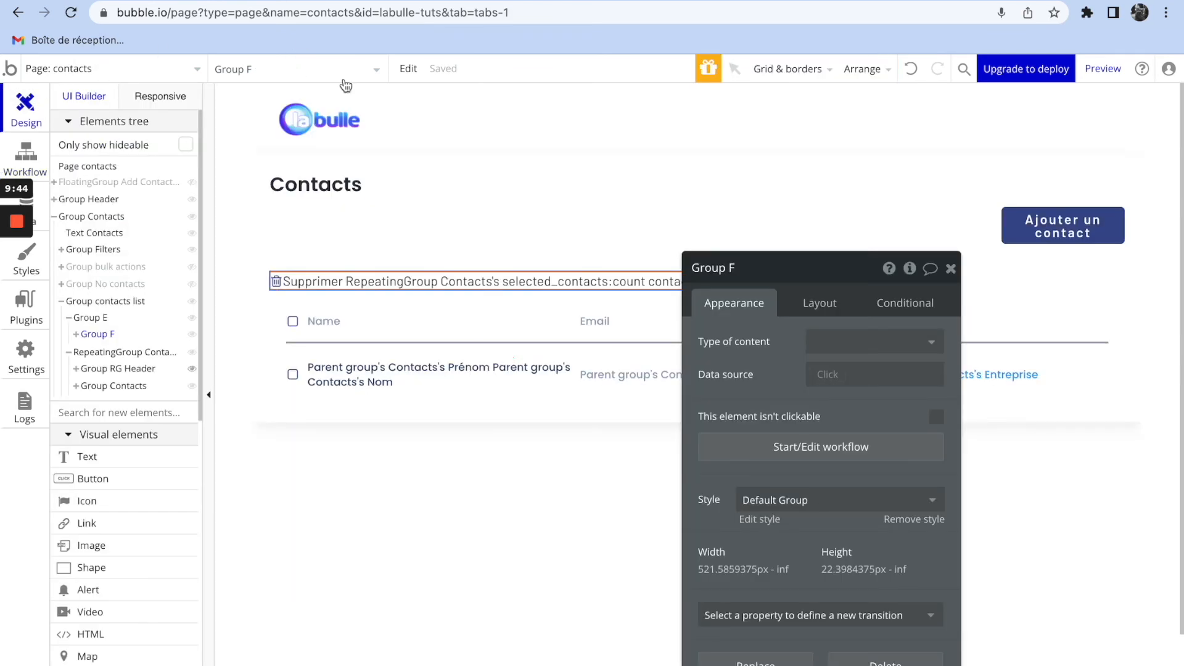
drag(752, 379, 923, 379)
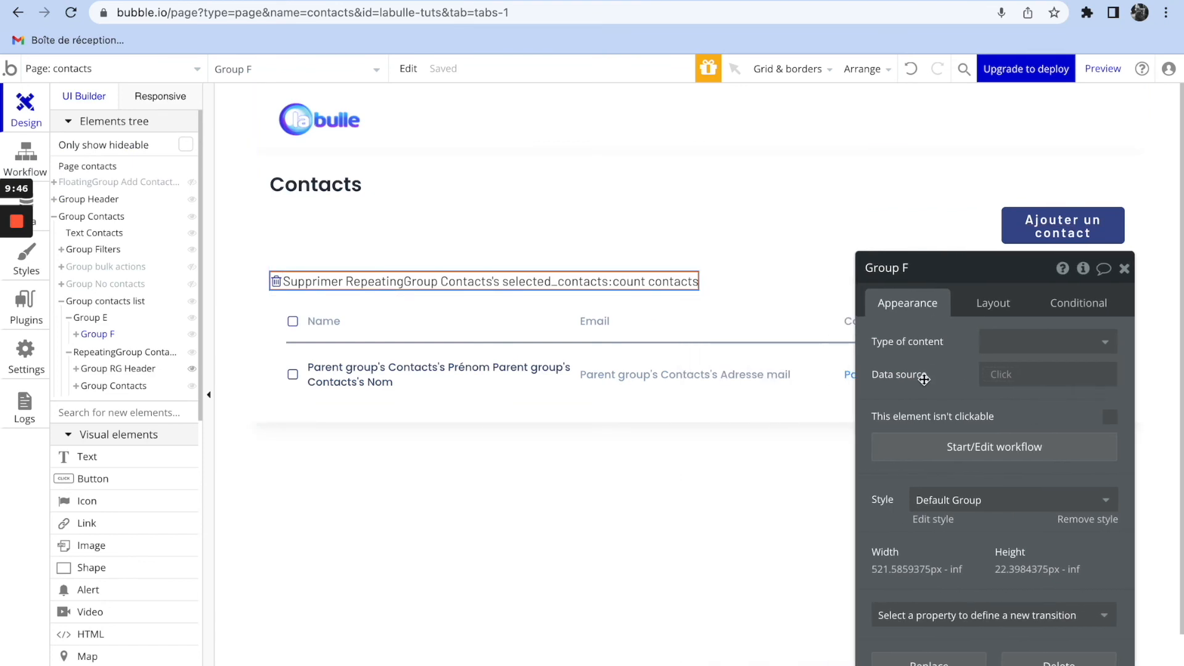
click(751, 283)
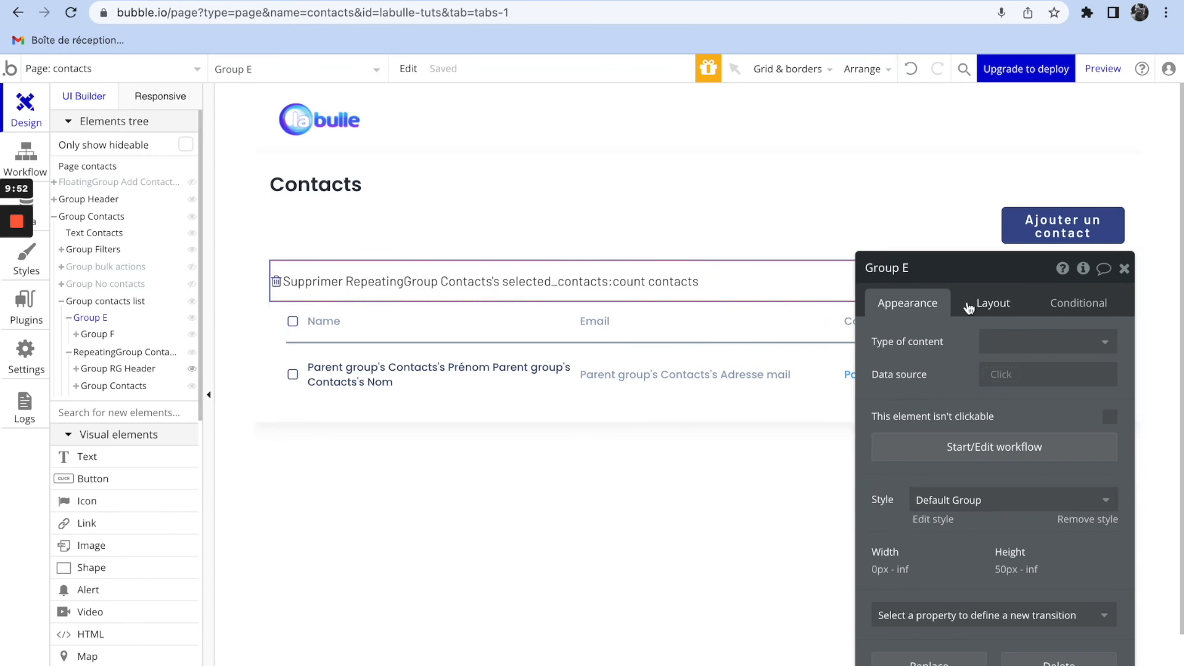
click(999, 303)
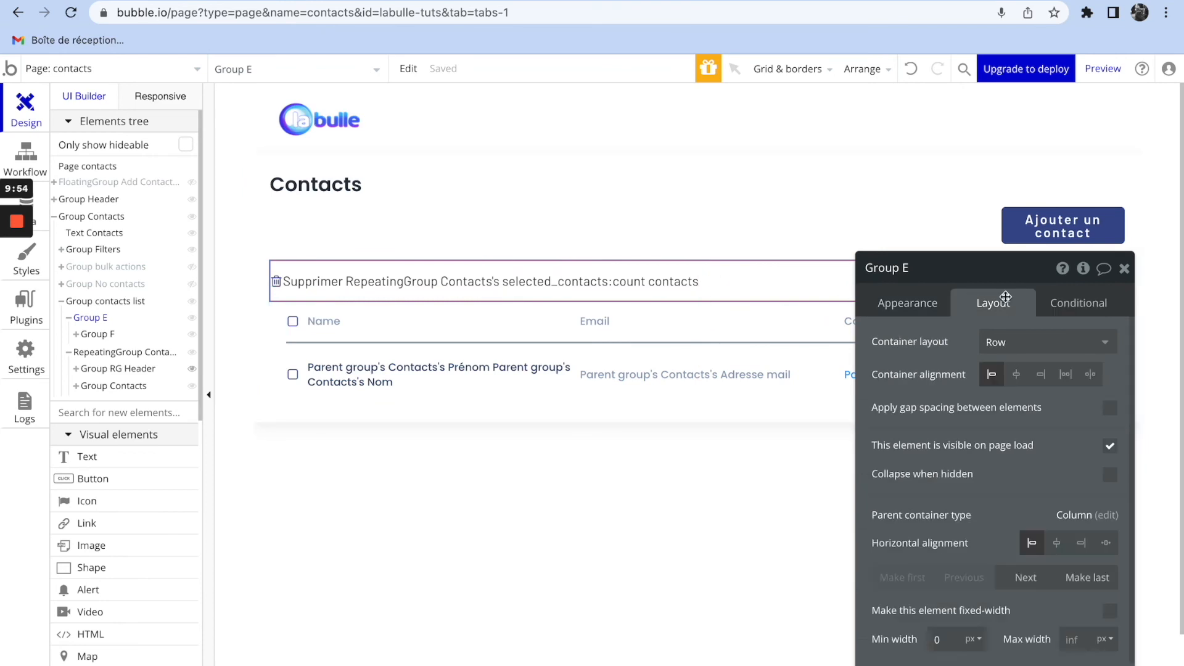
click(1110, 445)
click(1110, 513)
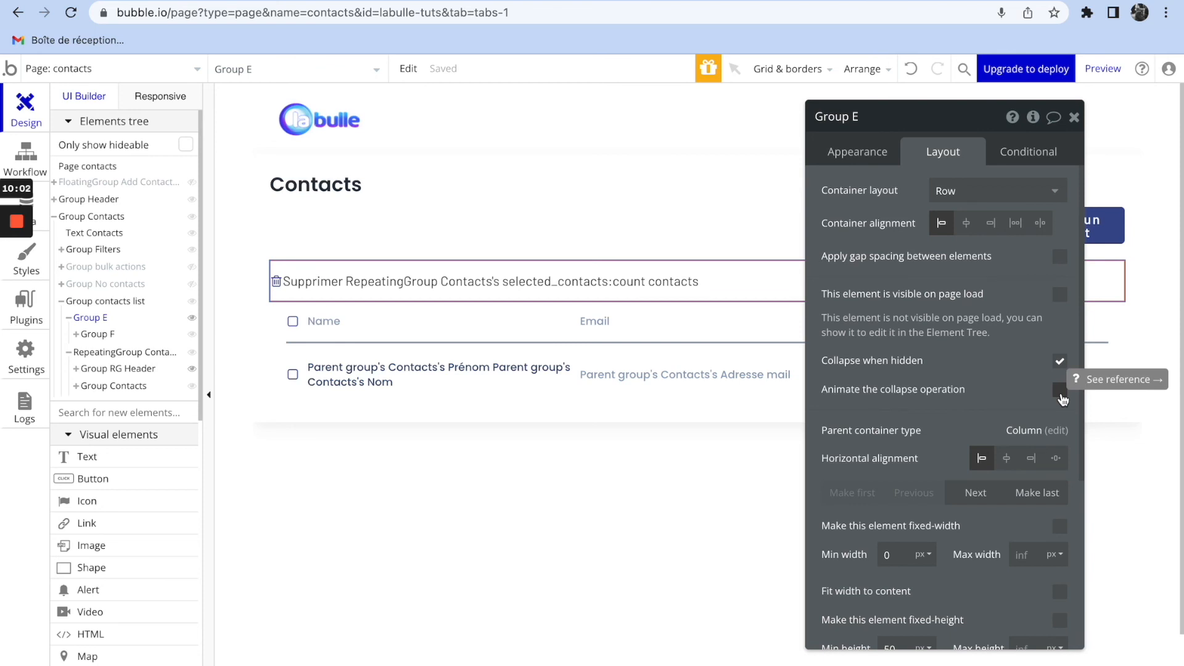
click(1059, 393)
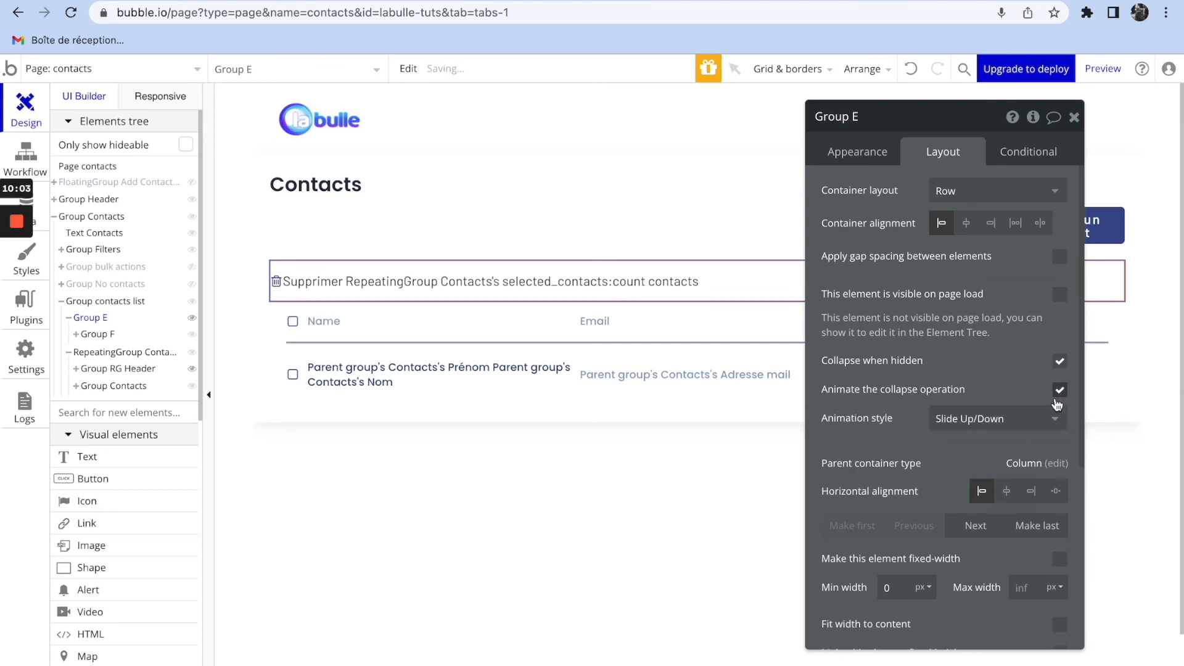
- Add a condition to Group E for when RepeatingGroup Contacts's selected_contacts:count > 0
click(1028, 154)
click(952, 191)
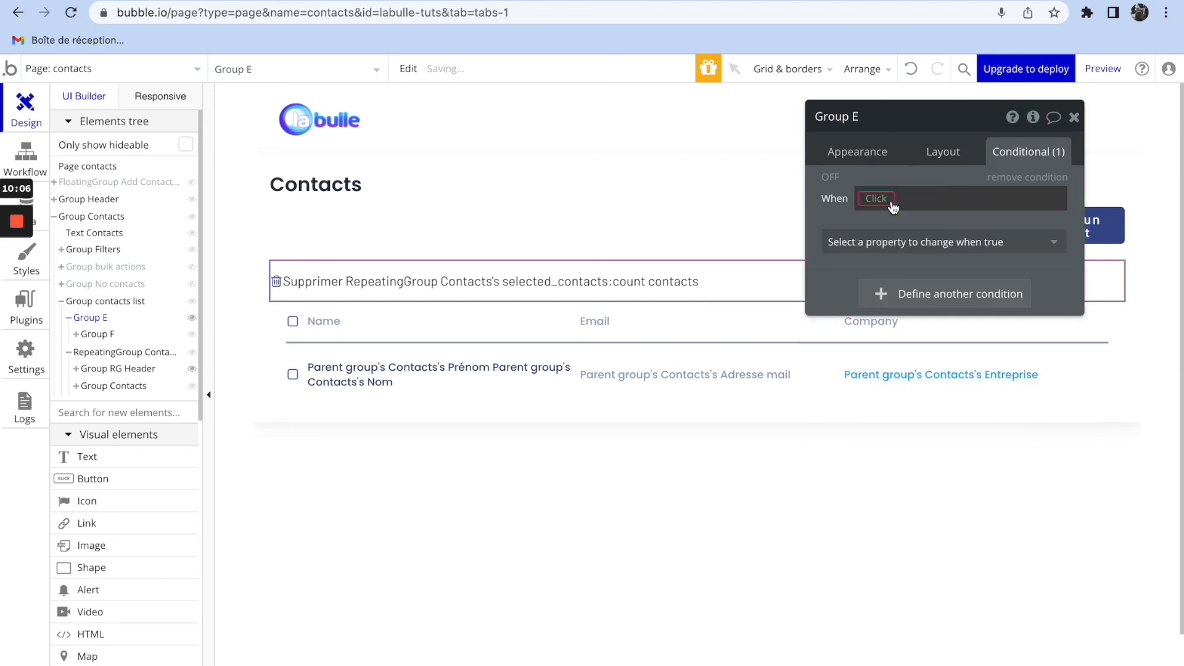
click(877, 197)
text(rep)
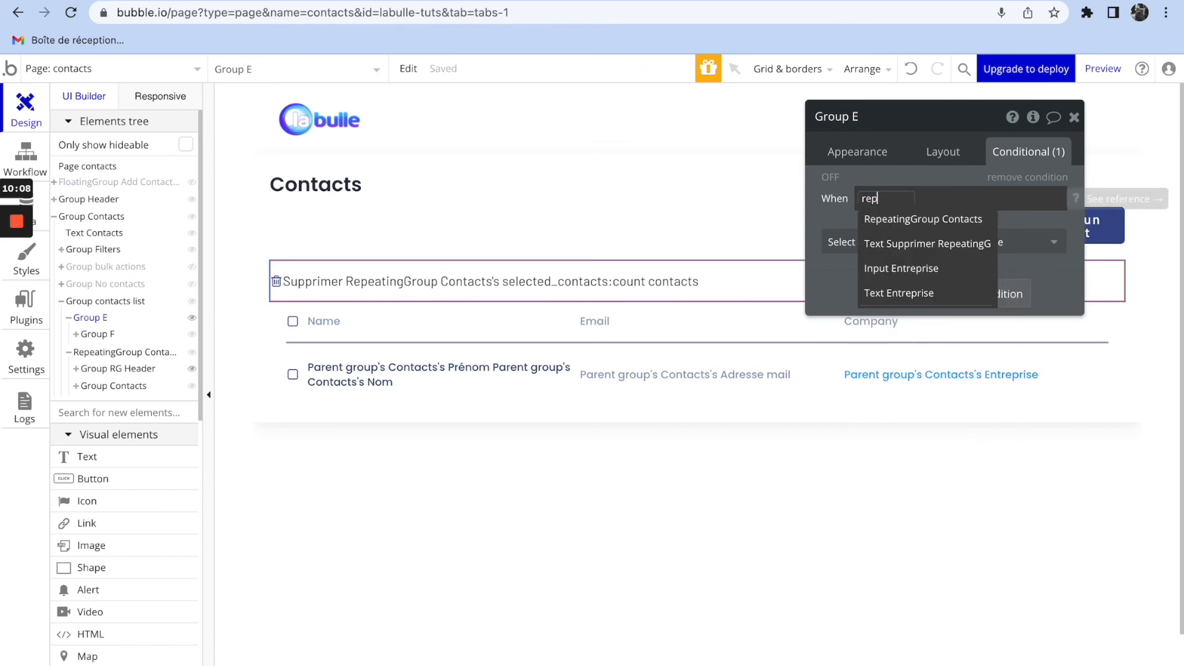
click(884, 219)
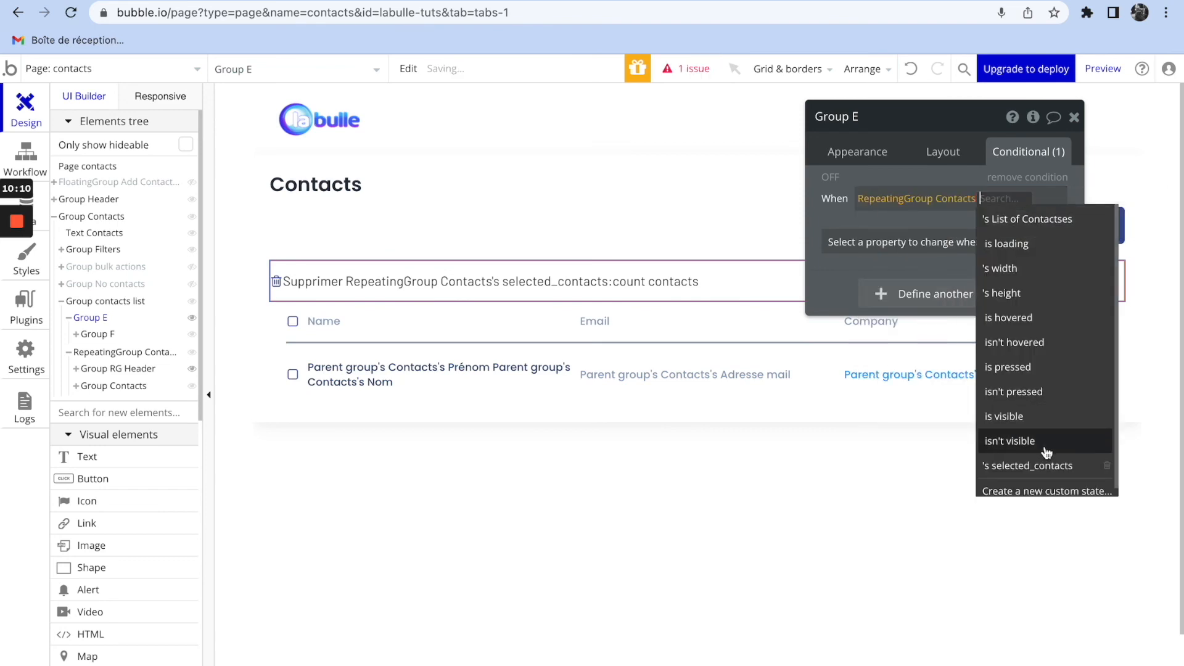
click(1039, 467)
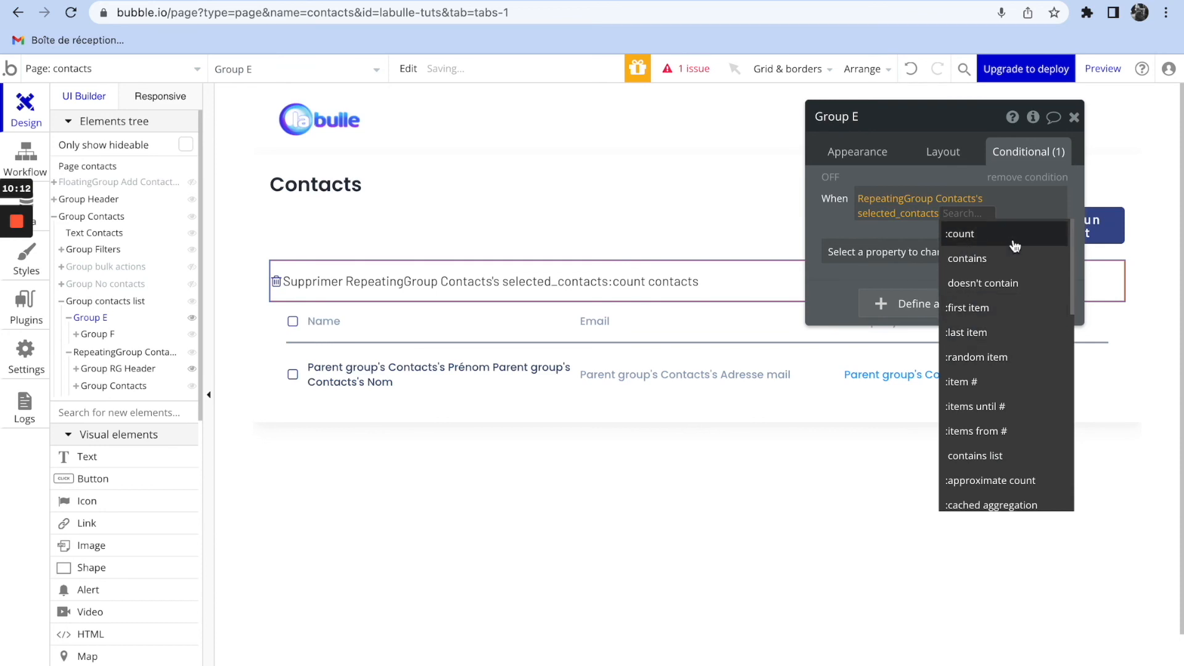
click(980, 234)
click(998, 313)
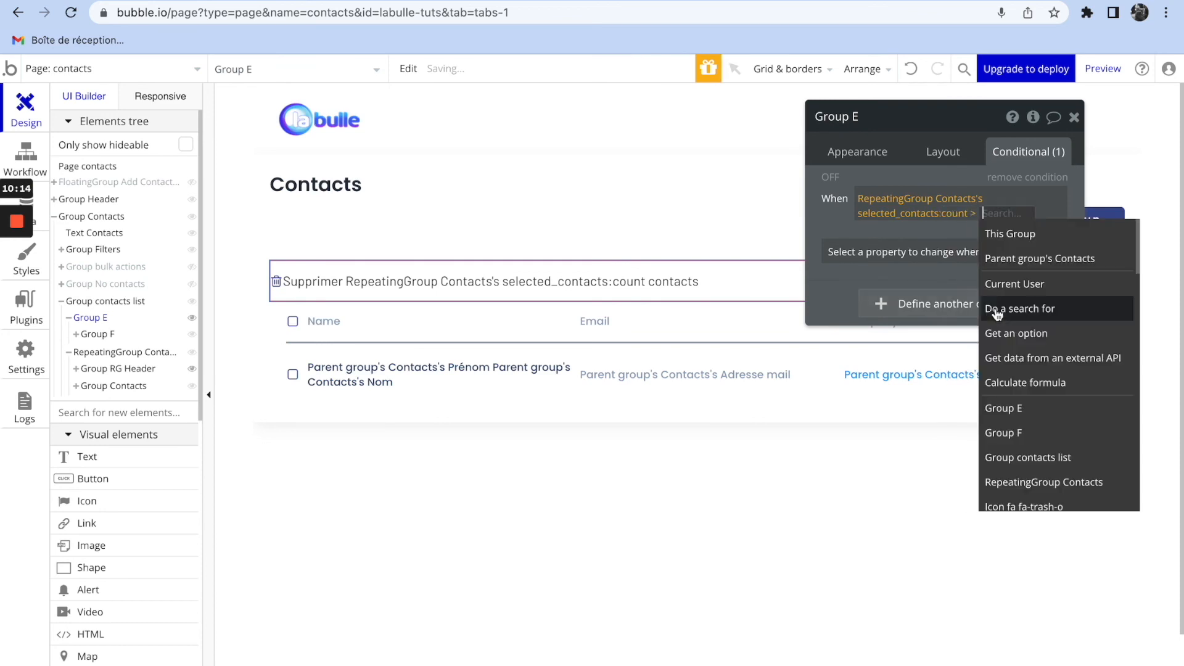
text(0)
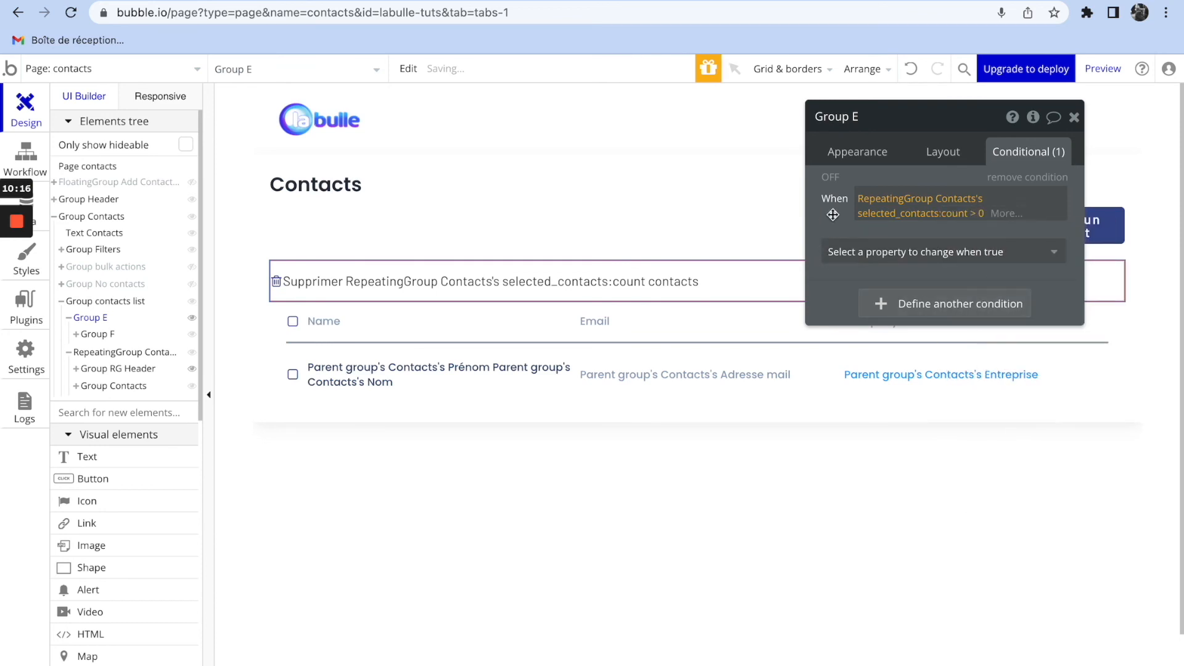
- Check the delete bar in the contacts page preview, and review Group E's condition expression in the editor
click(308, 1)
click(380, 73)
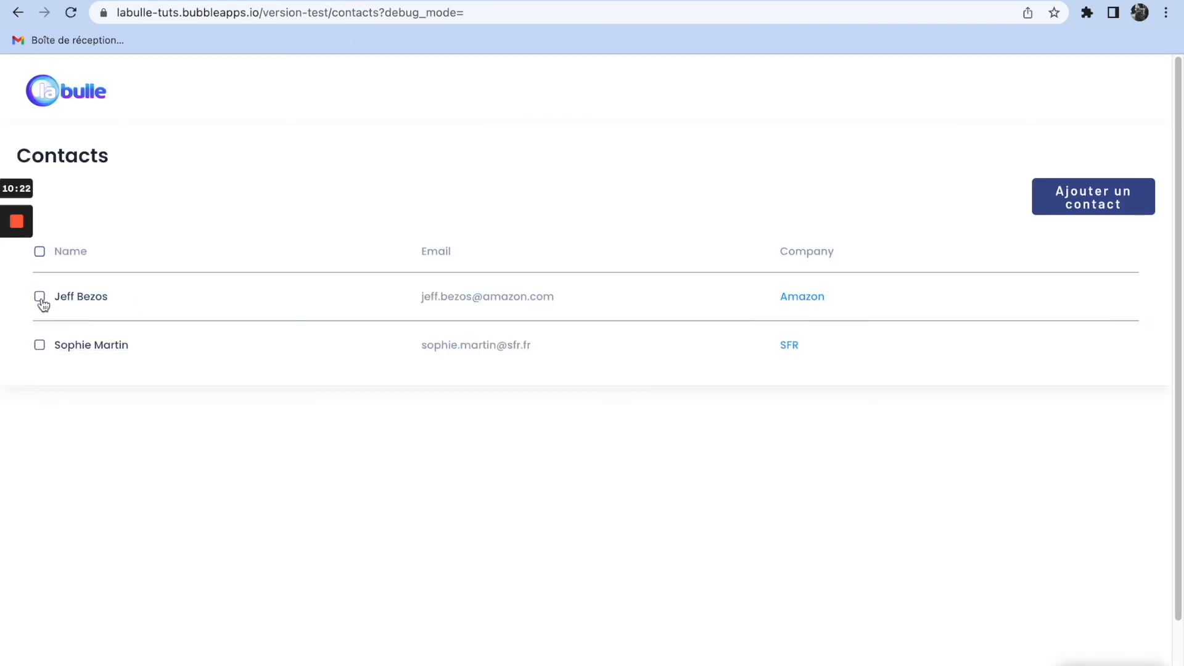
click(135, 3)
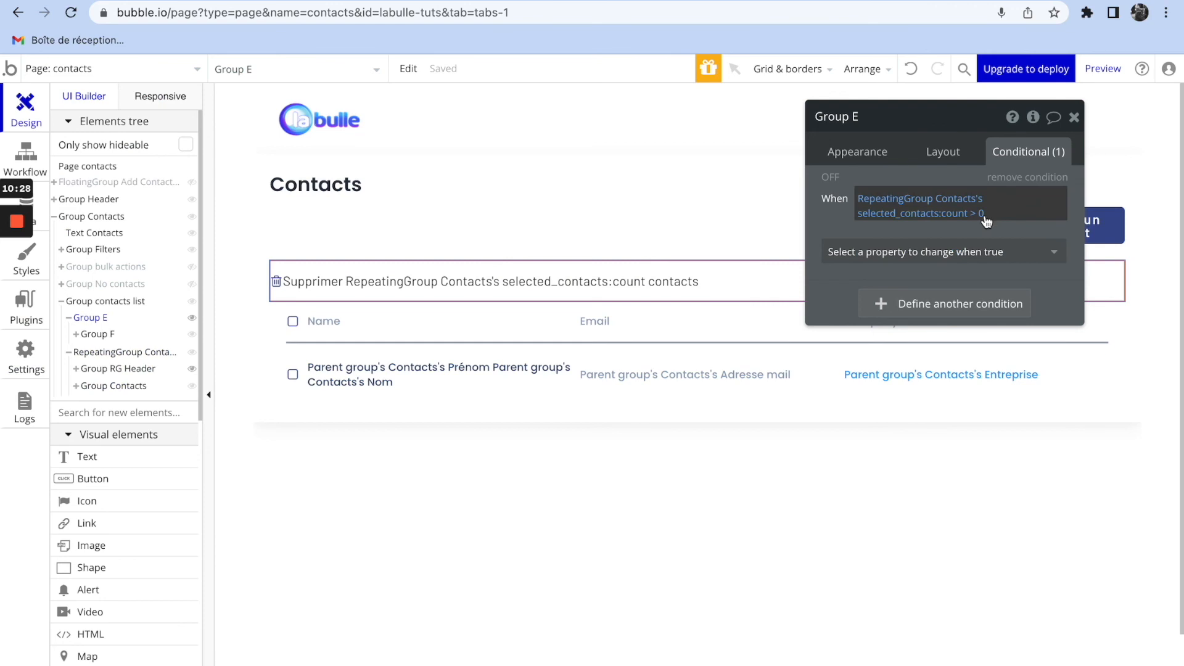
click(901, 213)
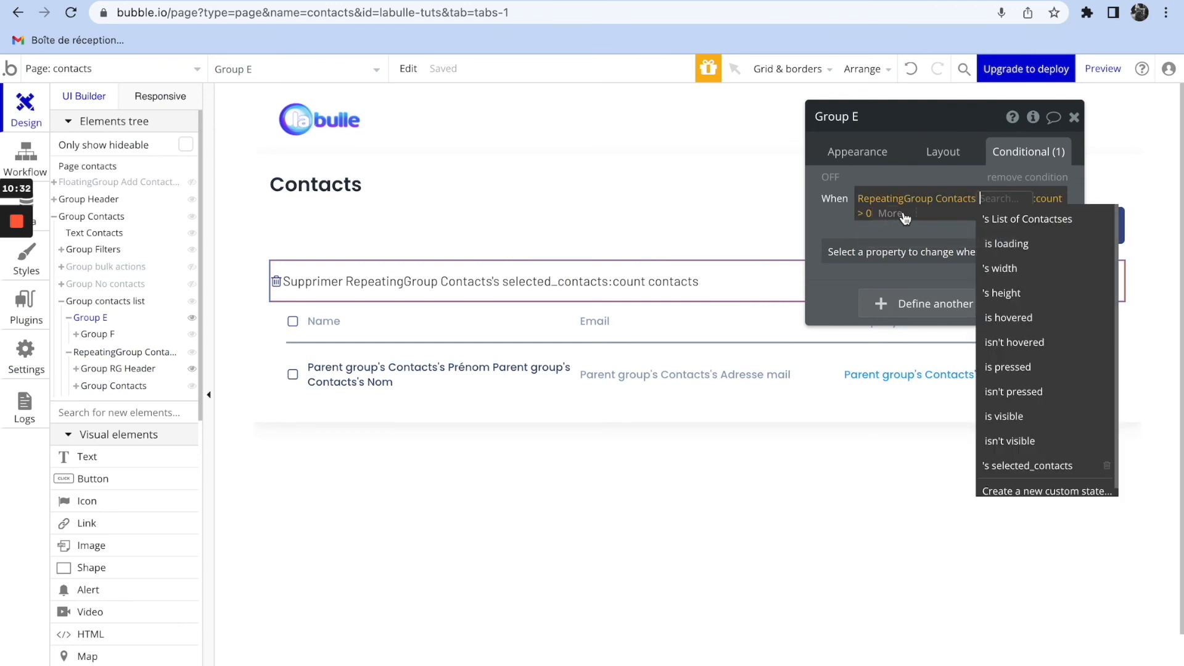
click(827, 195)
- Test the individual contact checkboxes in the preview to check whether the delete bar responds
click(370, 2)
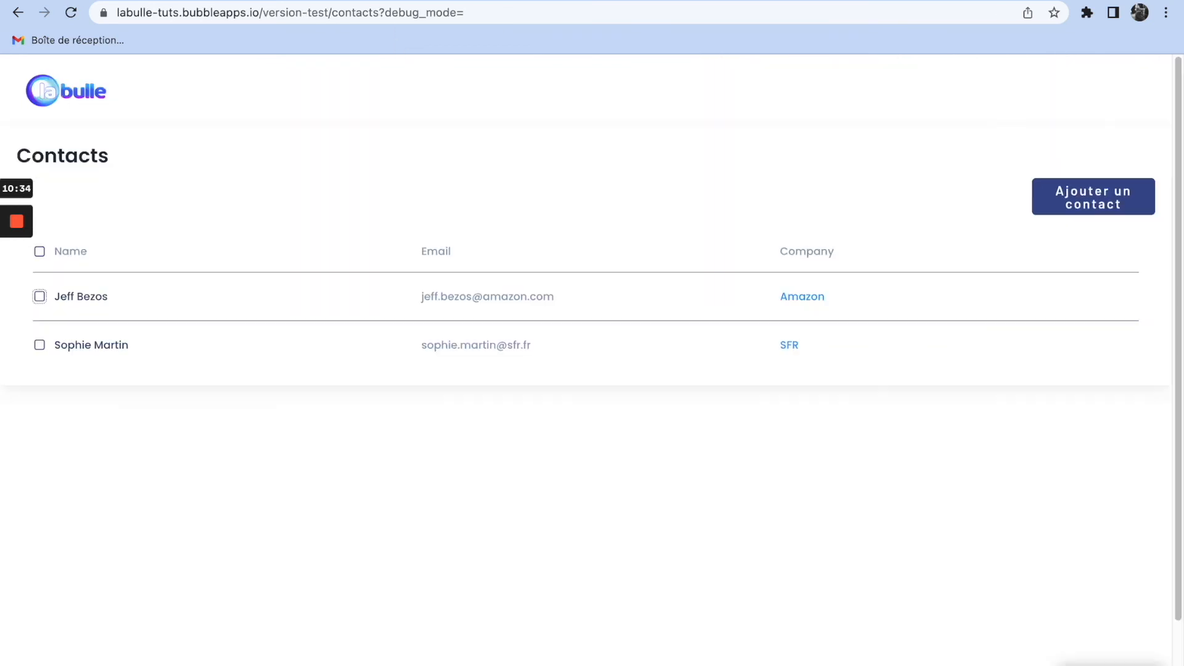
click(38, 345)
click(41, 299)
click(41, 300)
click(39, 346)
- Back in the editor, make Group E's condition set "This element is visible" to checked
click(111, 1)
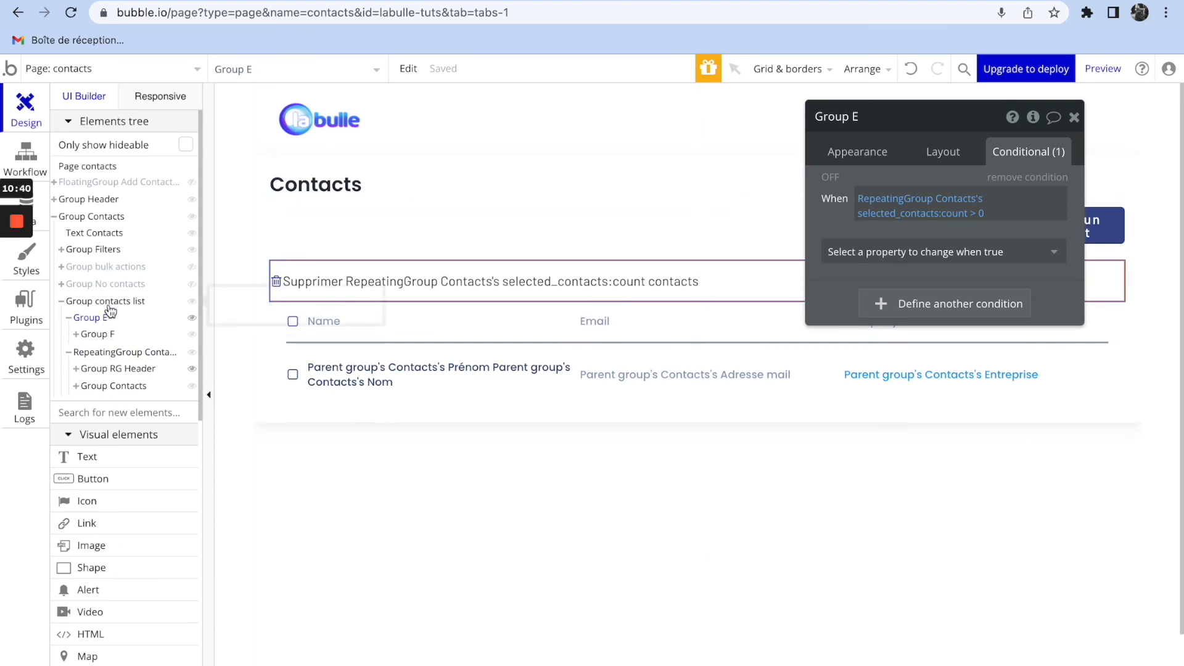
click(77, 335)
click(97, 334)
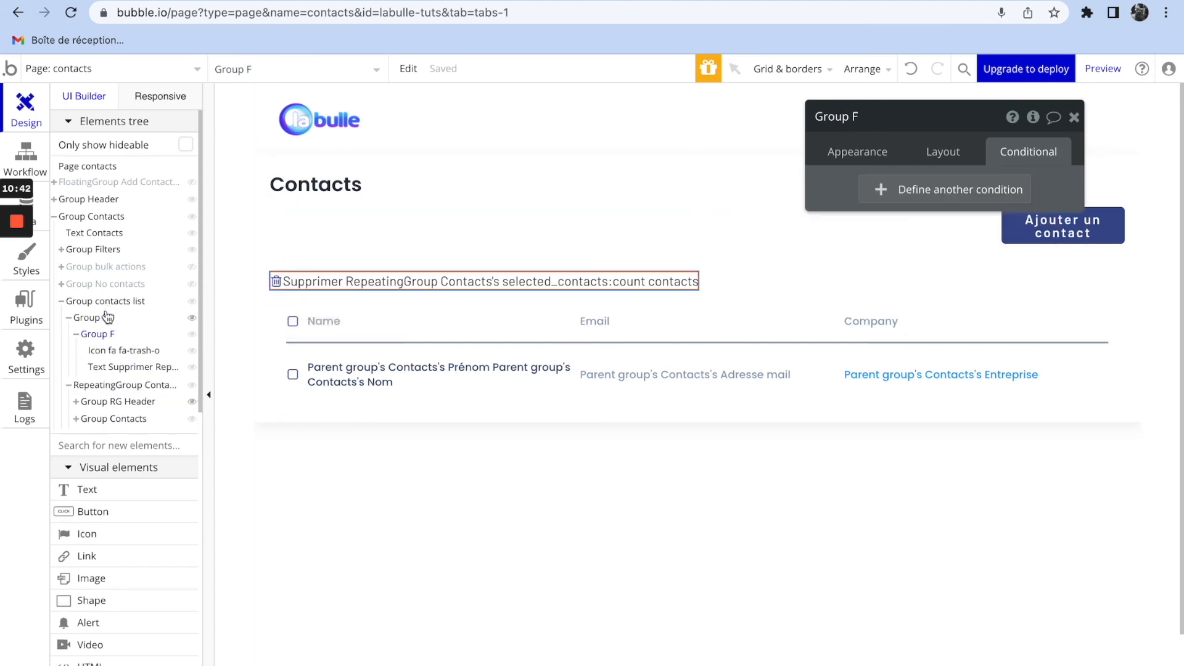
click(107, 315)
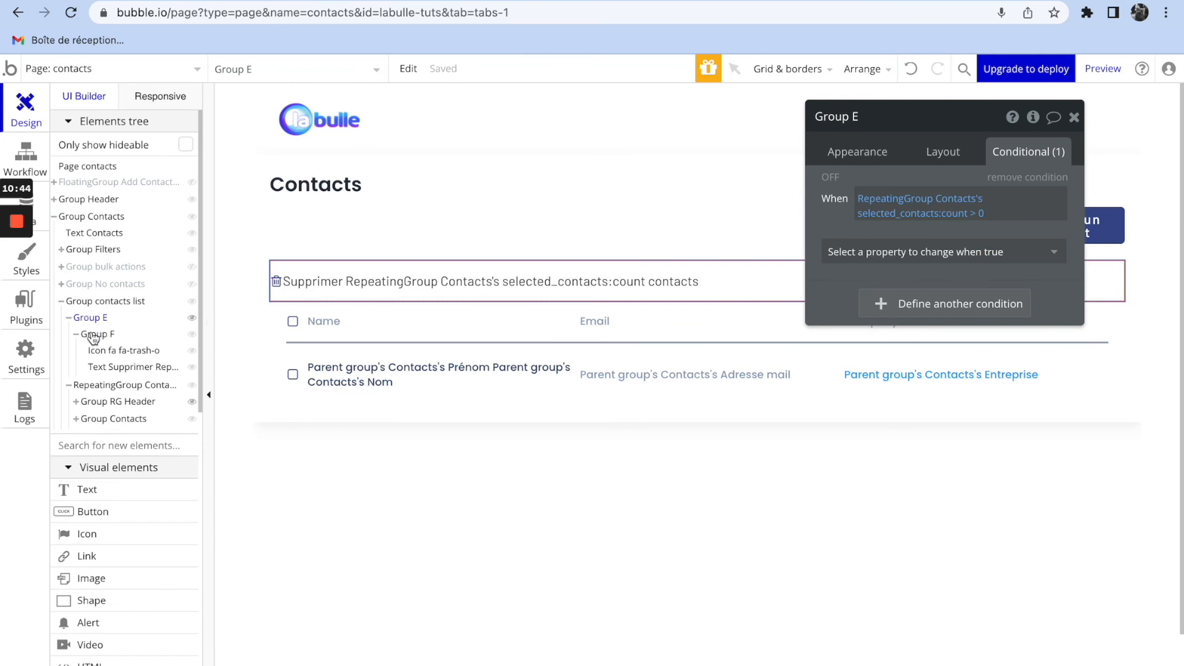
click(76, 336)
click(910, 254)
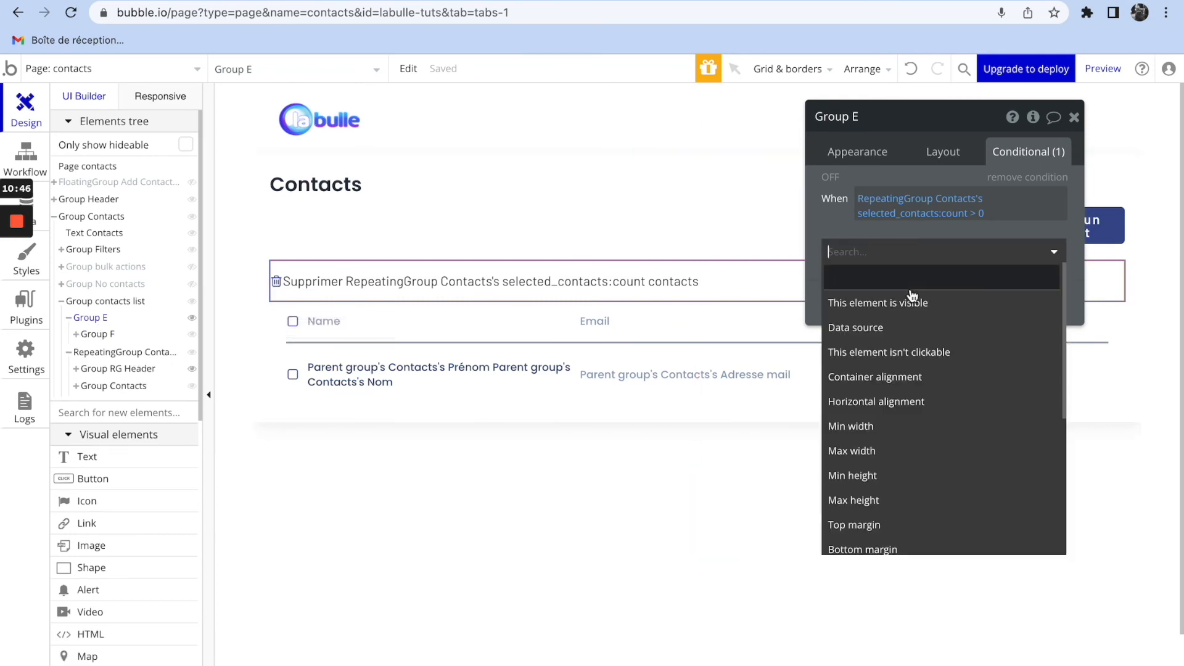
click(909, 298)
click(1044, 248)
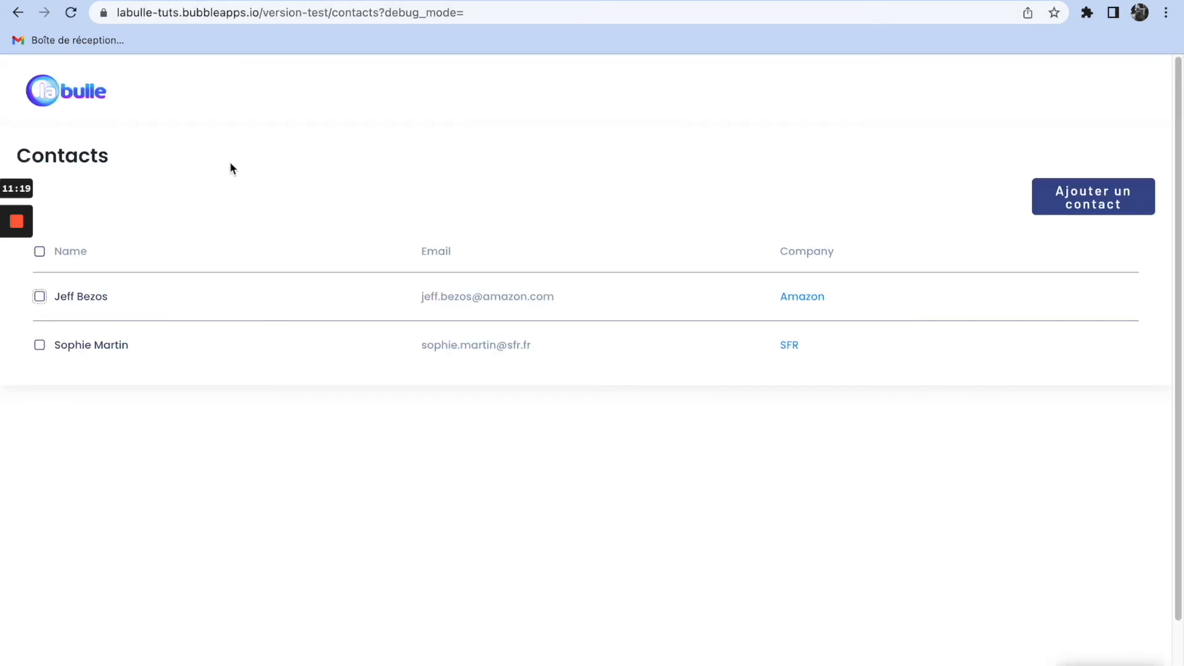
- Test the delete bar in the preview by selecting all contacts and deselecting them again
click(39, 253)
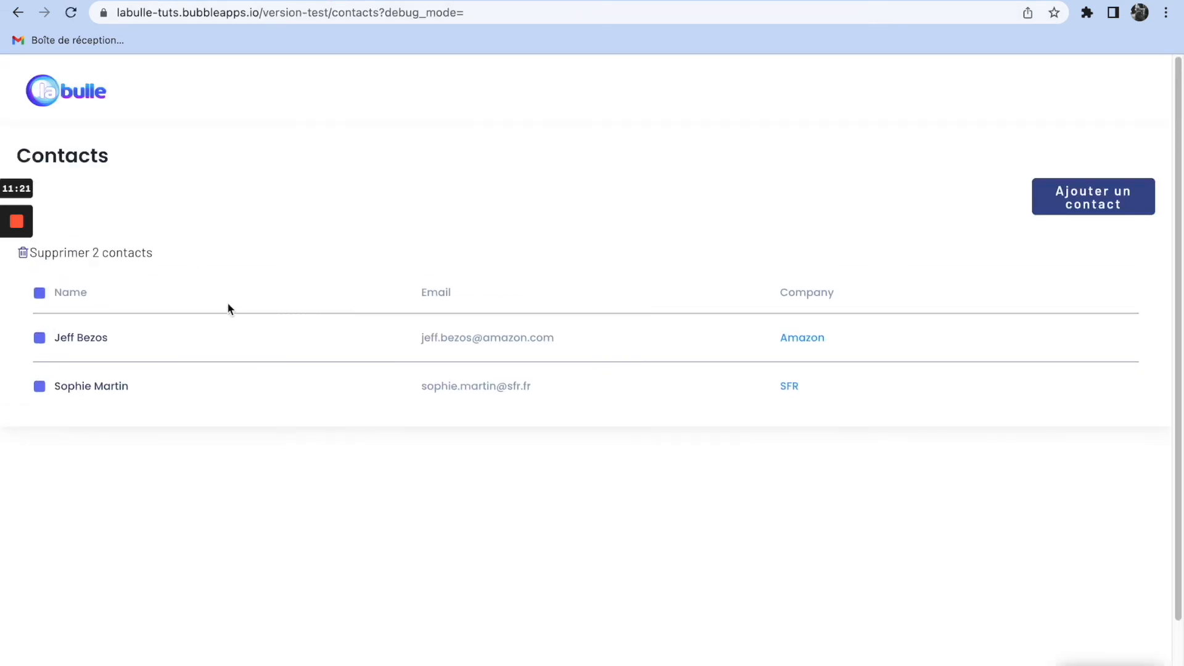
click(38, 296)
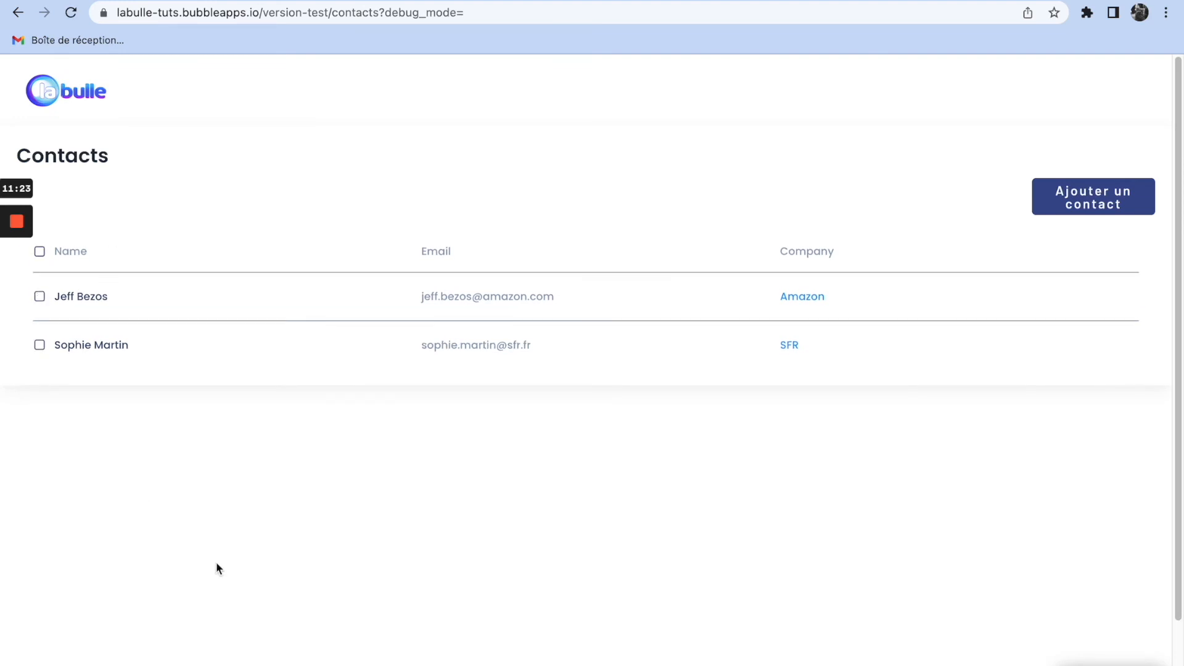